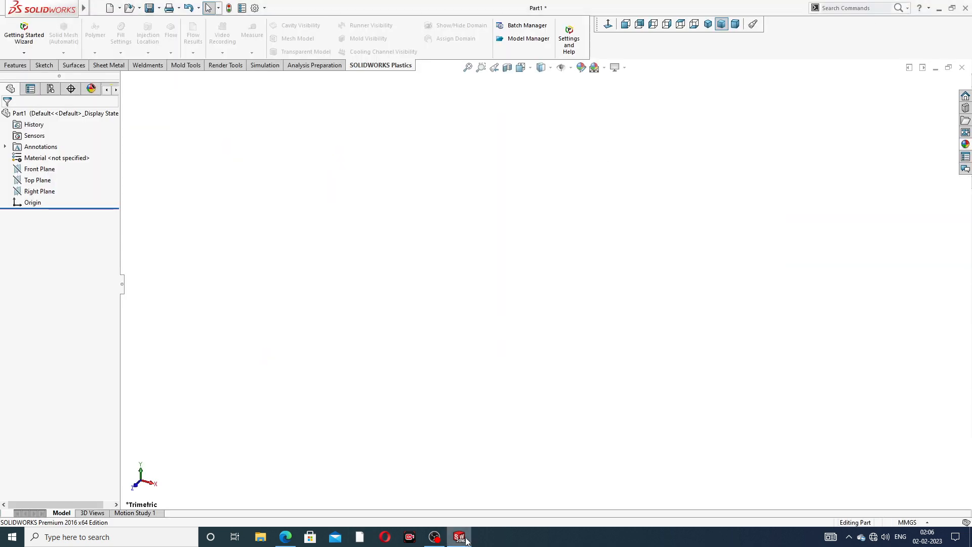
Sketch on the Front Plane a vertical line from the origin and a line sloping up-left
{"action": "left_click", "coordinate": [459, 536]}
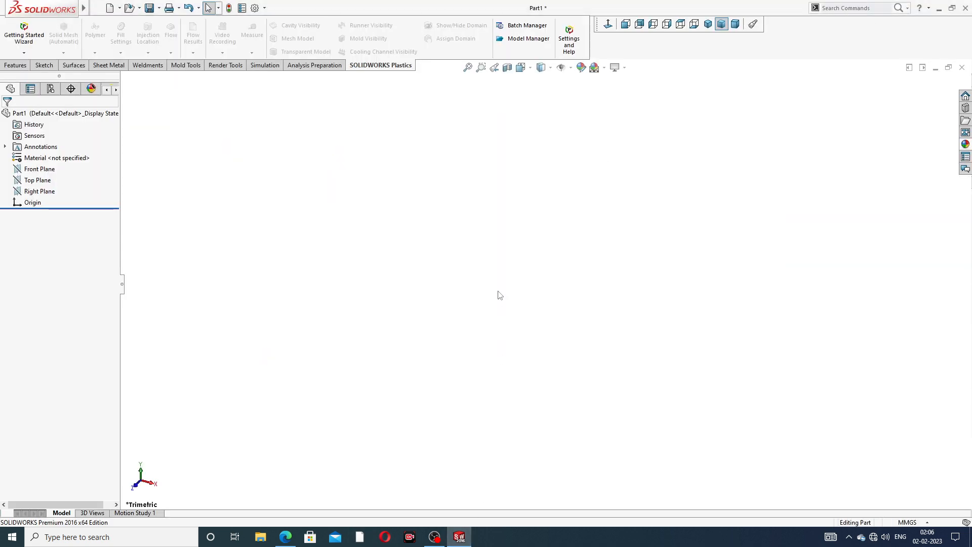
{"action": "left_click", "coordinate": [285, 536]}
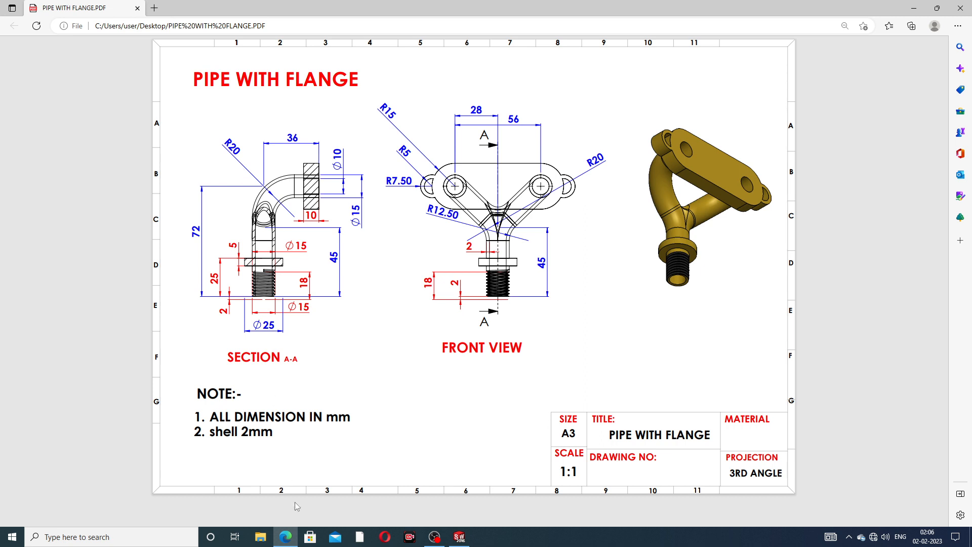
{"action": "left_click", "coordinate": [461, 537]}
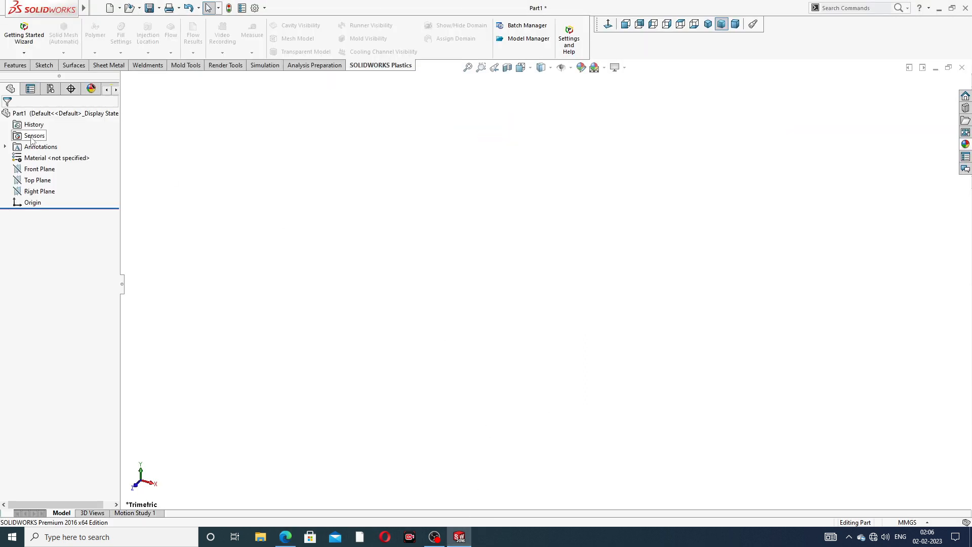
{"action": "left_click", "coordinate": [46, 172]}
{"action": "left_click", "coordinate": [63, 157]}
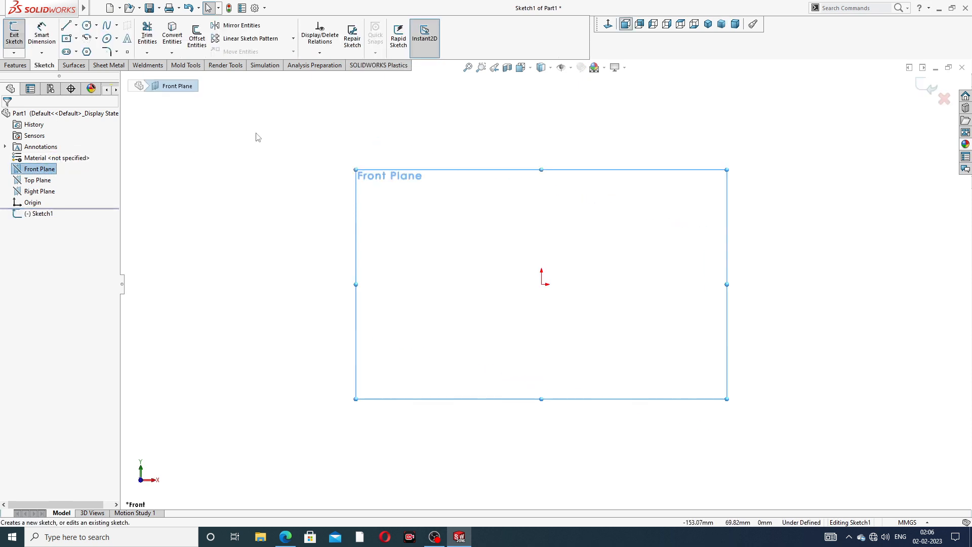
{"action": "left_click", "coordinate": [66, 25]}
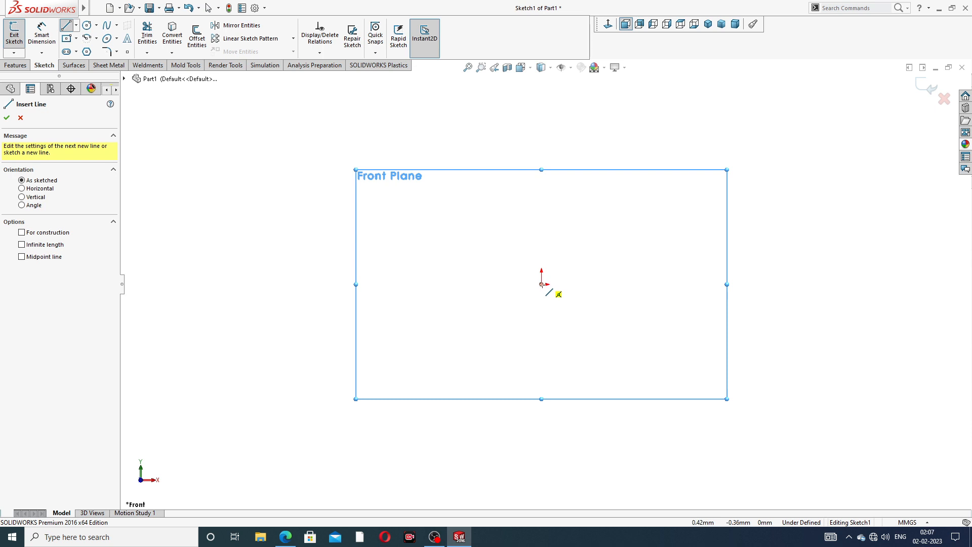
{"action": "left_click", "coordinate": [542, 284]}
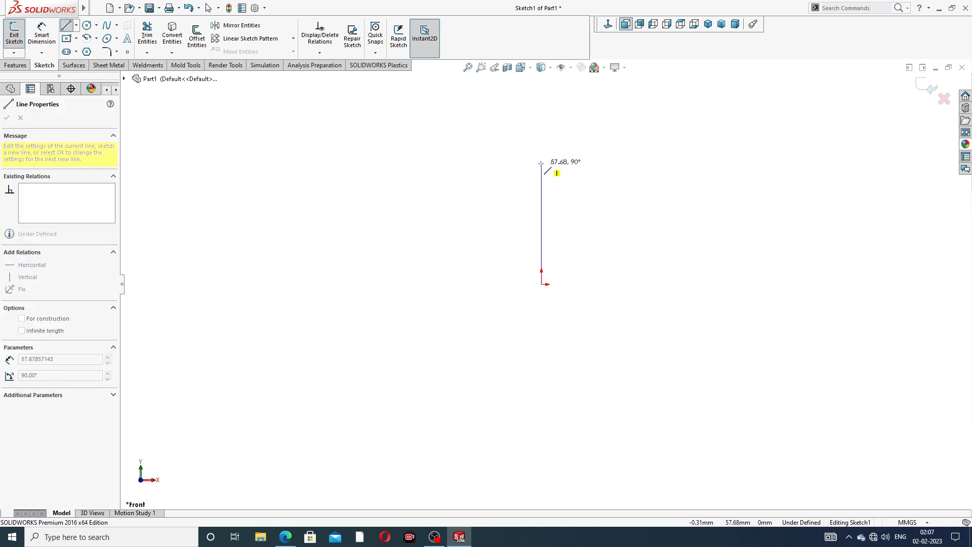
{"action": "left_click", "coordinate": [541, 152]}
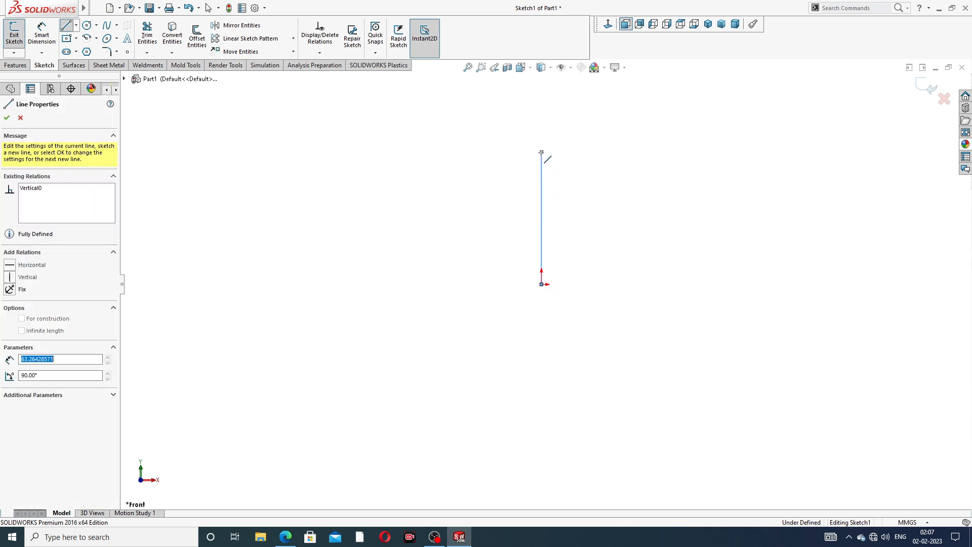
{"action": "left_click", "coordinate": [445, 108]}
{"action": "right_click", "coordinate": [530, 98]}
{"action": "left_click", "coordinate": [553, 113]}
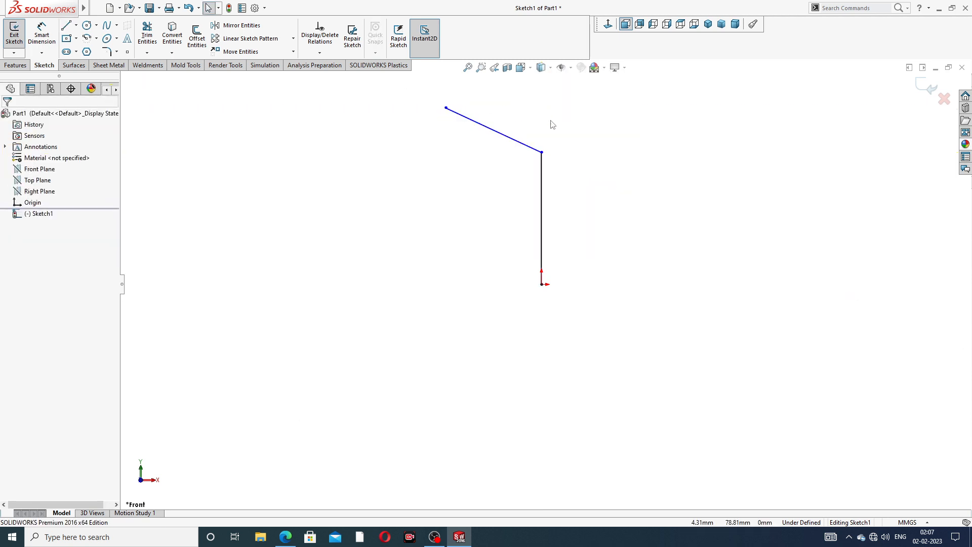
{"action": "scroll", "coordinate": [550, 121], "scroll_direction": "down", "scroll_amount": 2}
{"action": "scroll", "coordinate": [548, 122], "scroll_direction": "up", "scroll_amount": 3}
Dimension the vertical line to 45 mm and the sloped line to 36 mm
{"action": "left_click", "coordinate": [42, 38]}
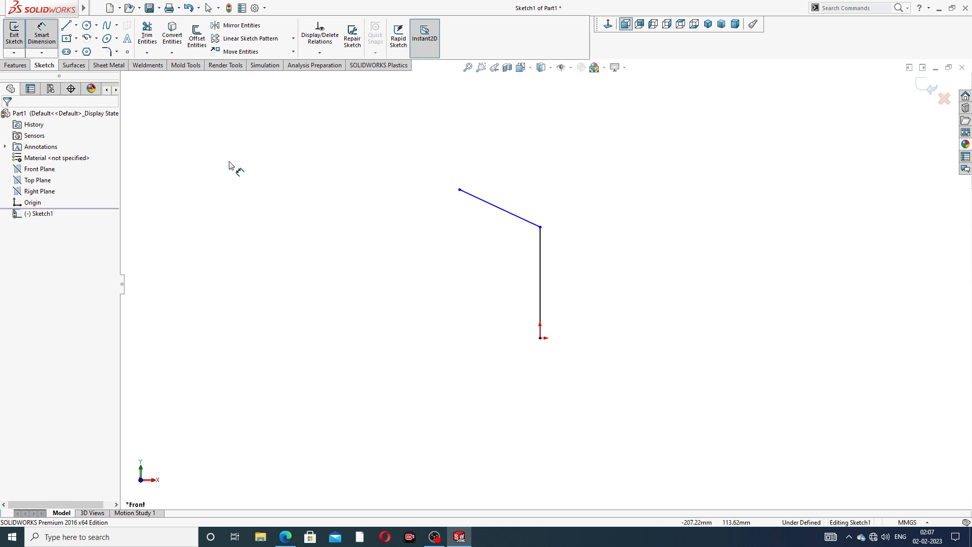
{"action": "left_click", "coordinate": [540, 269]}
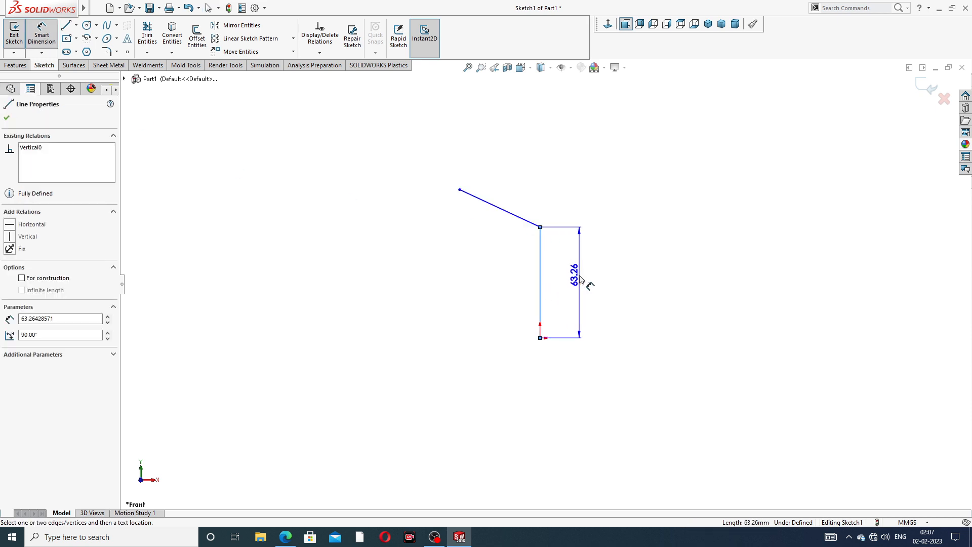
{"action": "left_click", "coordinate": [581, 279]}
{"action": "type", "text": "45"}
{"action": "key", "text": "Return"}
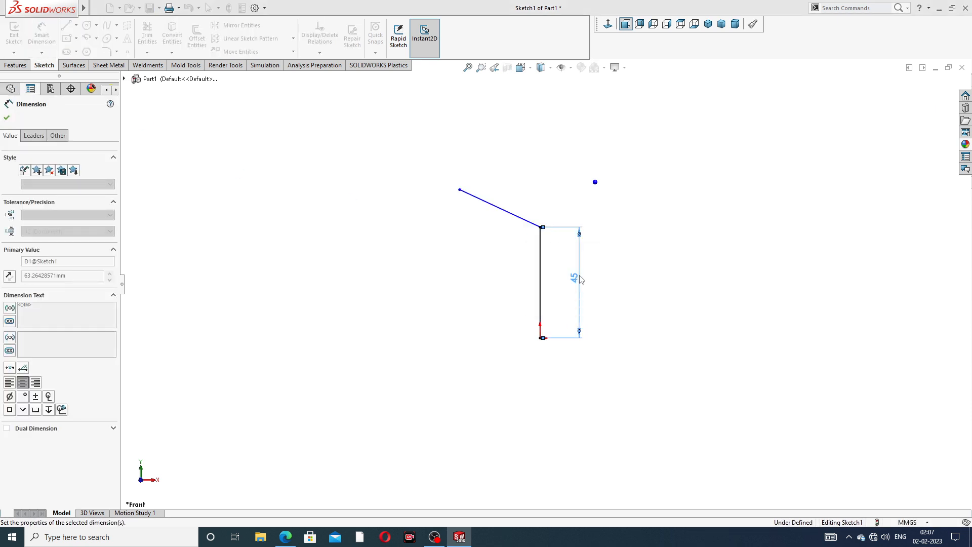
{"action": "left_click", "coordinate": [512, 214]}
{"action": "left_click", "coordinate": [511, 195]}
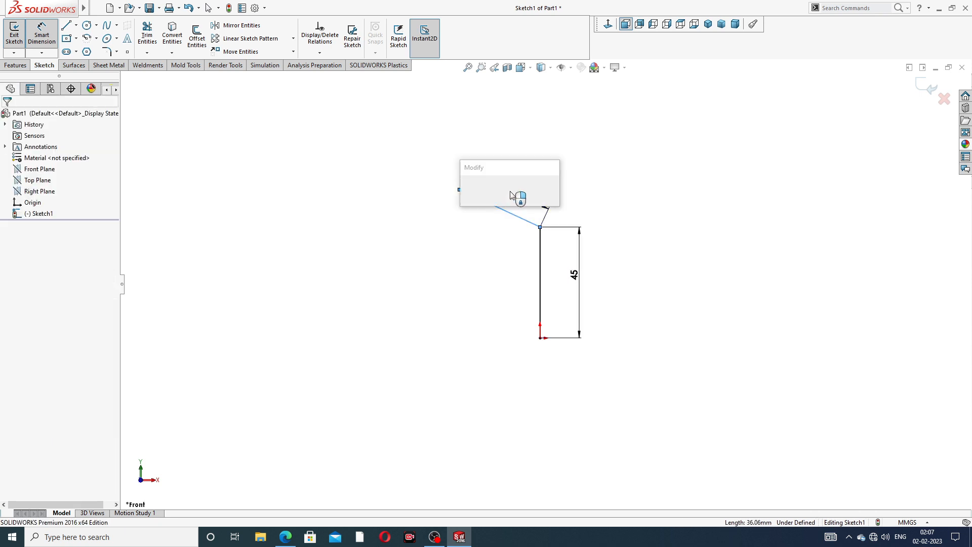
{"action": "type", "text": "36"}
{"action": "key", "text": "Return"}
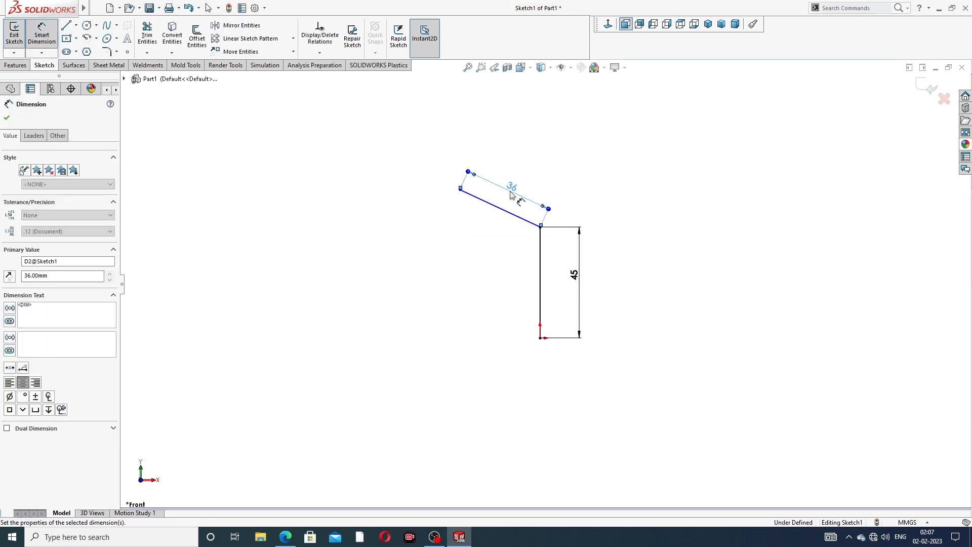
{"action": "key", "text": "Escape"}
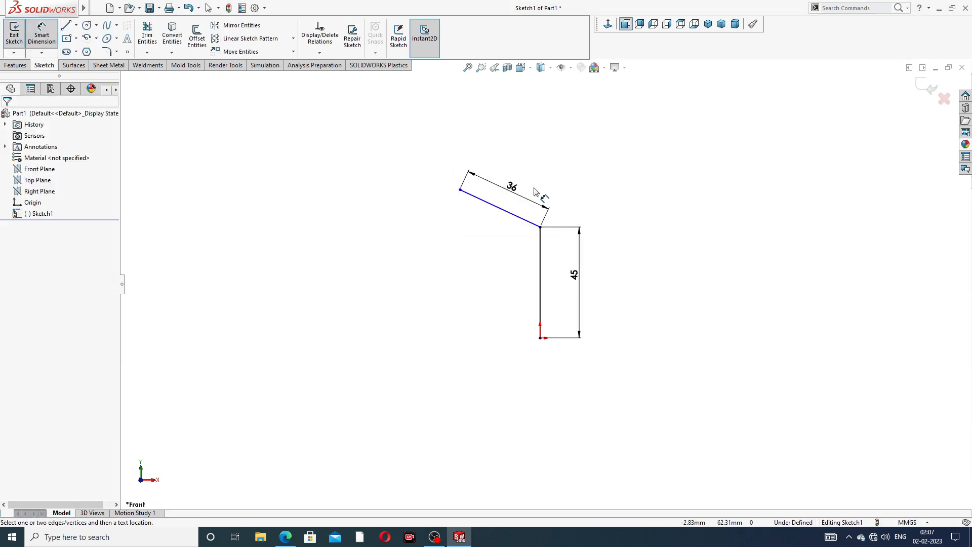
Dimension the sloped line's upper end 72 mm above the origin
{"action": "left_click", "coordinate": [459, 190]}
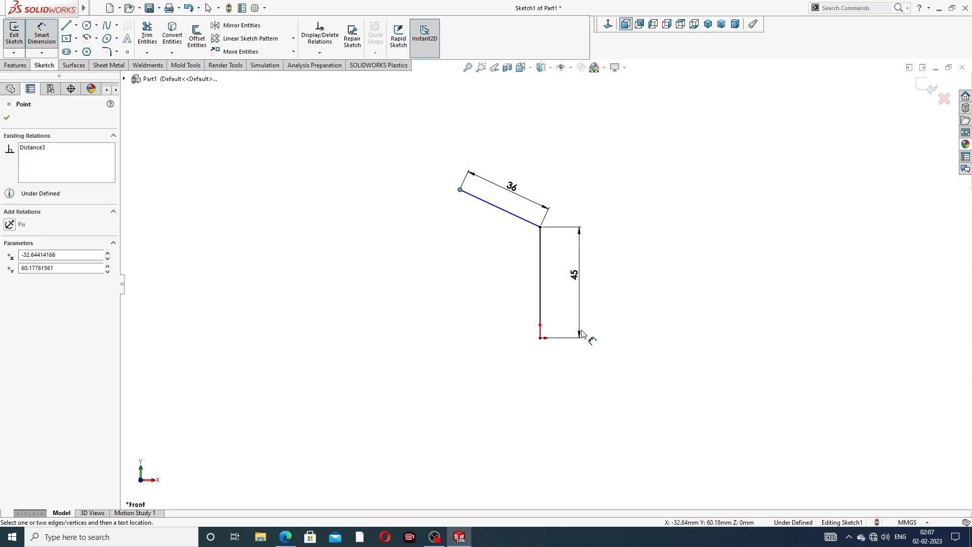
{"action": "left_click", "coordinate": [540, 338]}
{"action": "left_click", "coordinate": [444, 278]}
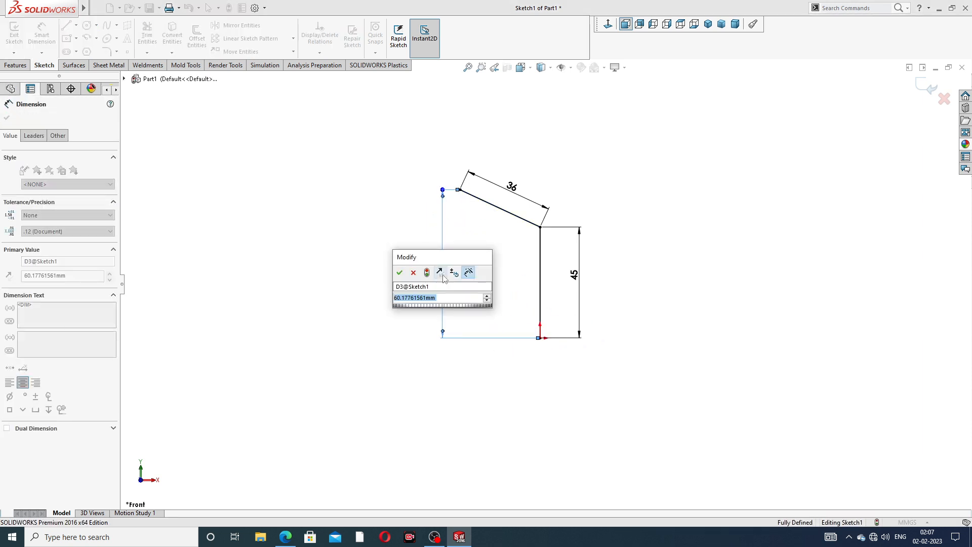
{"action": "type", "text": "72"}
{"action": "key", "text": "Return"}
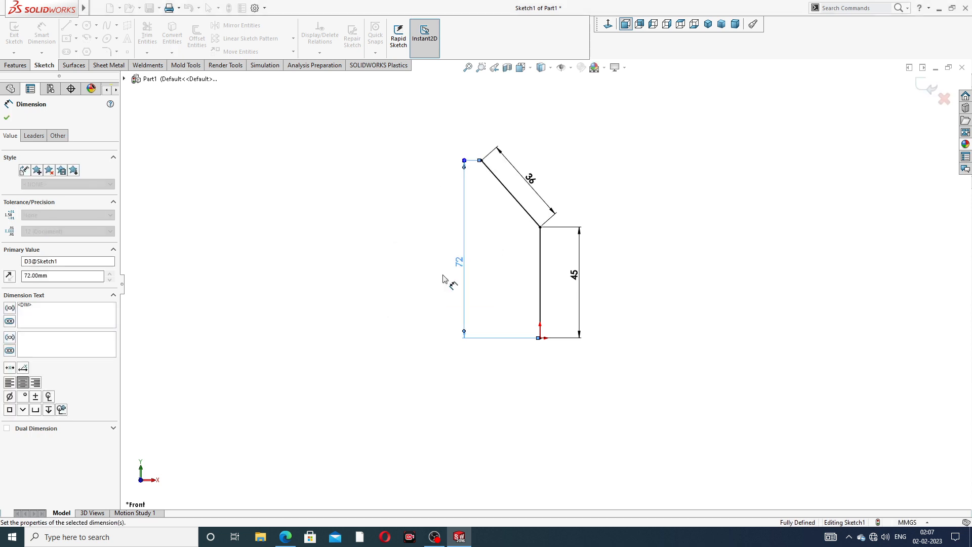
{"action": "left_click", "coordinate": [633, 178]}
{"action": "scroll", "coordinate": [581, 158], "scroll_direction": "down", "scroll_amount": 2}
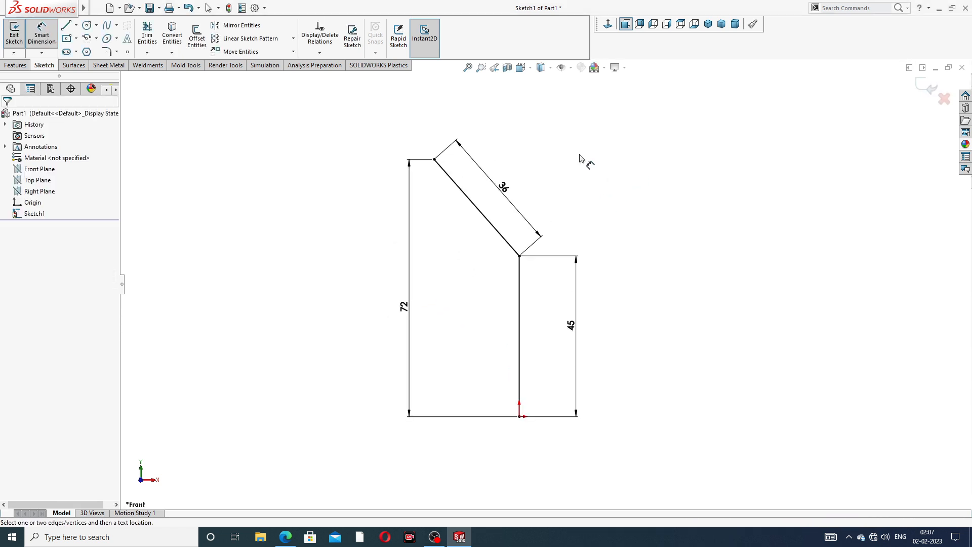
{"action": "right_click", "coordinate": [581, 158]}
{"action": "left_click", "coordinate": [603, 151]}
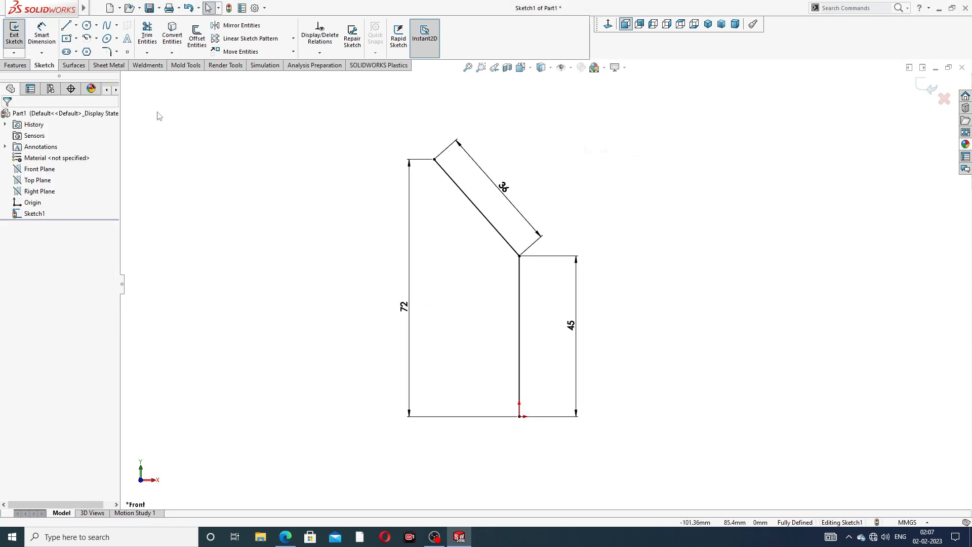
Fillet the bend between the 45 mm and 36 mm lines at R20, then exit Sketch1
{"action": "left_click", "coordinate": [117, 52]}
{"action": "left_click", "coordinate": [131, 63]}
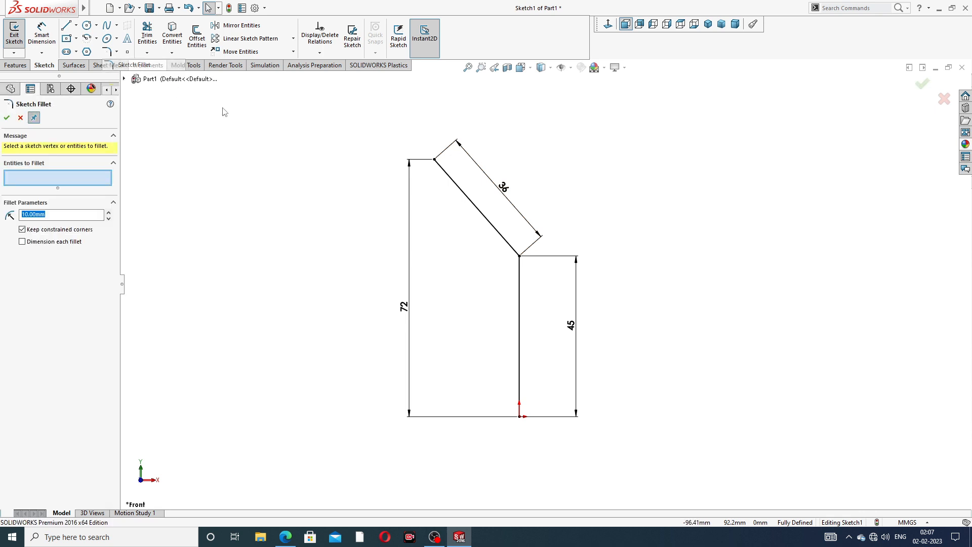
{"action": "left_click", "coordinate": [519, 256]}
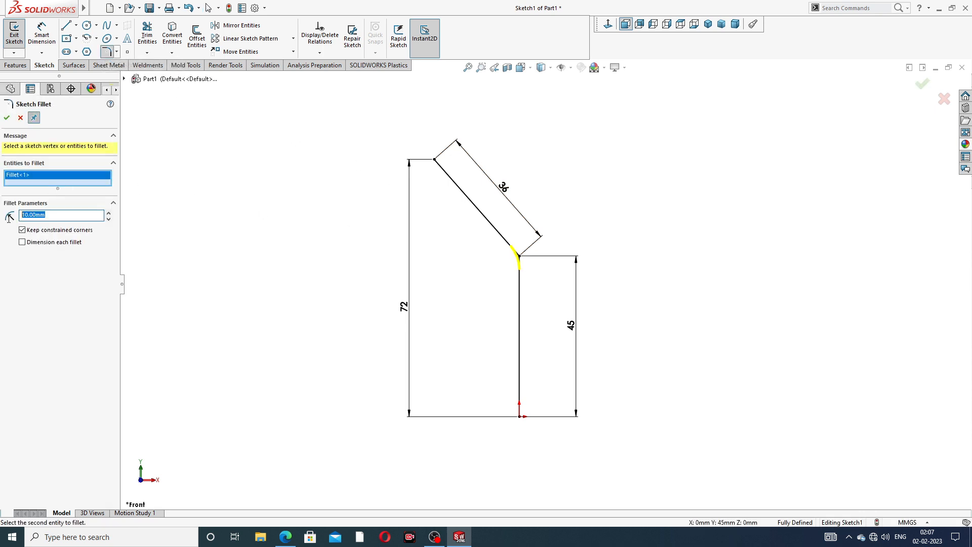
{"action": "type", "text": "2"}
{"action": "left_click", "coordinate": [6, 118]}
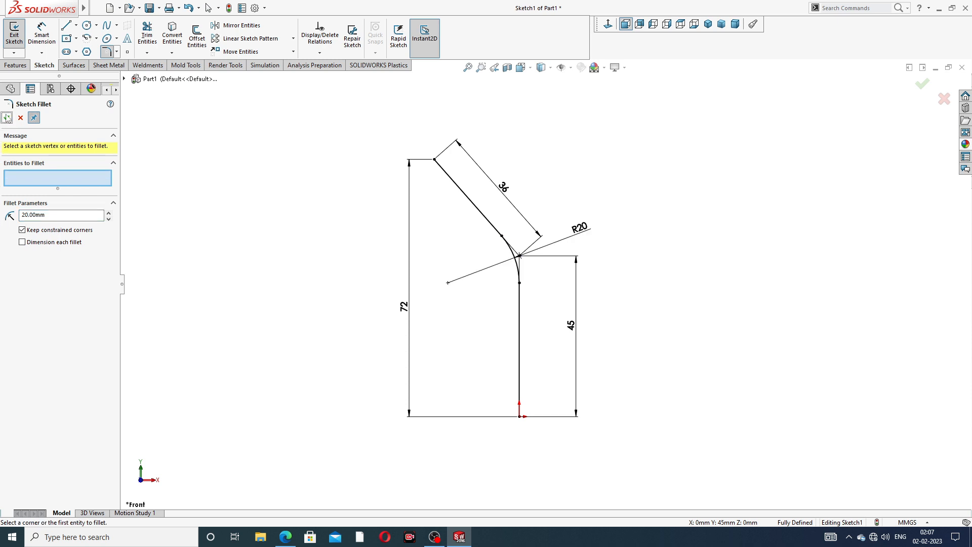
{"action": "left_click", "coordinate": [7, 118]}
{"action": "scroll", "coordinate": [507, 223], "scroll_direction": "down", "scroll_amount": 2}
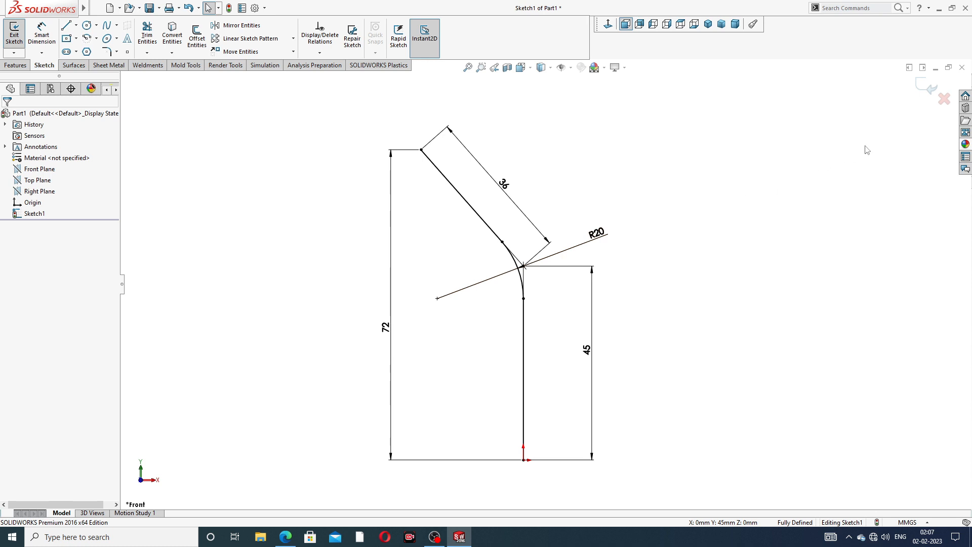
{"action": "left_click", "coordinate": [919, 87]}
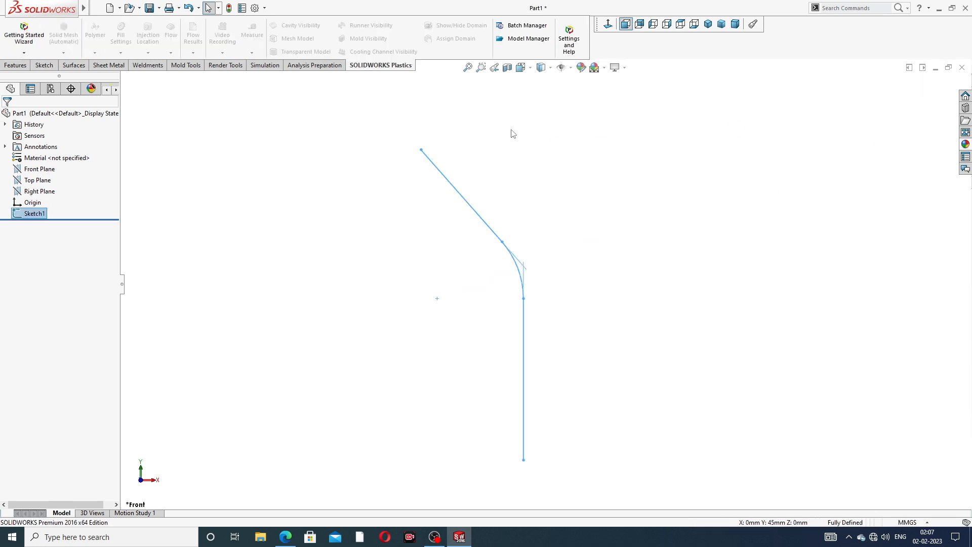
Sketch on the Right Plane, viewed face-on, a vertical line from the origin and a leftward top line
{"action": "left_click", "coordinate": [40, 191]}
{"action": "left_click", "coordinate": [51, 181]}
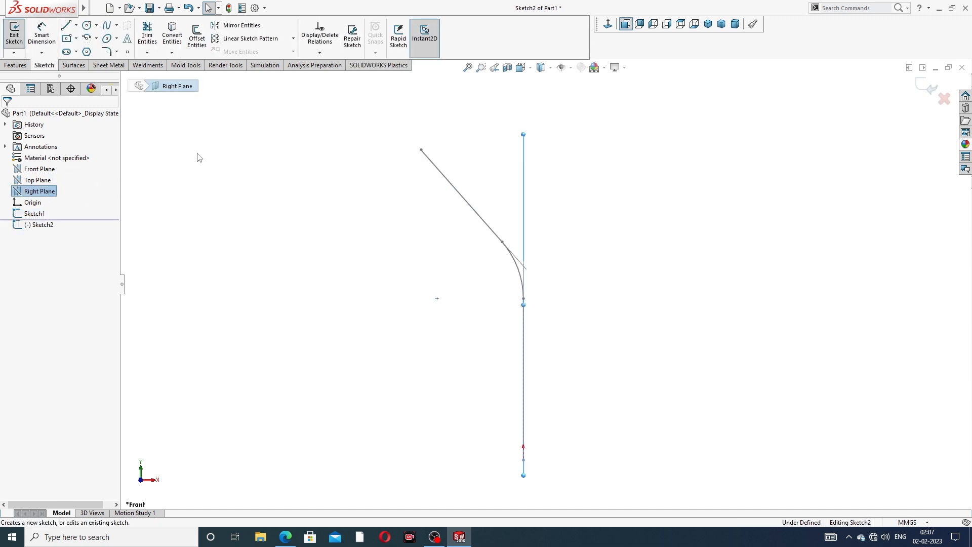
{"action": "left_click", "coordinate": [607, 26]}
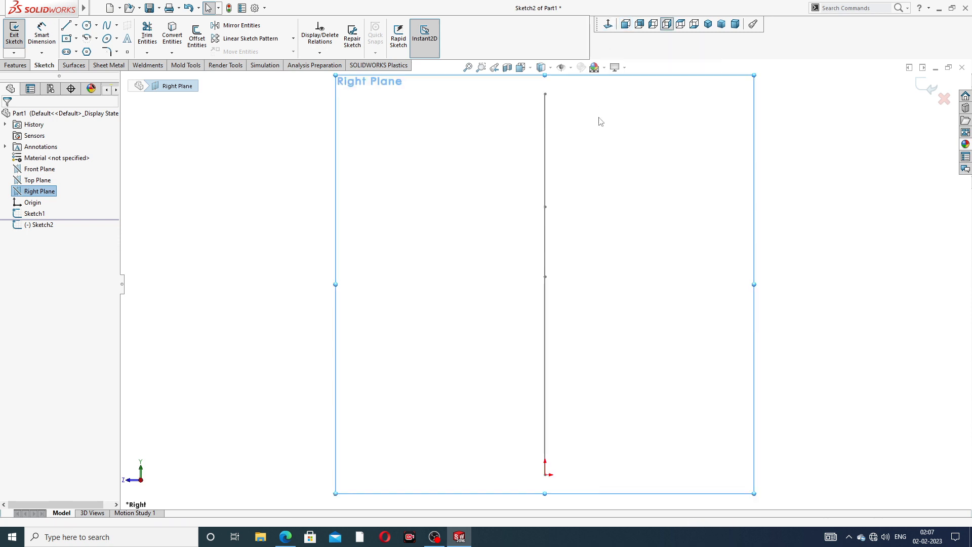
{"action": "left_click", "coordinate": [64, 27]}
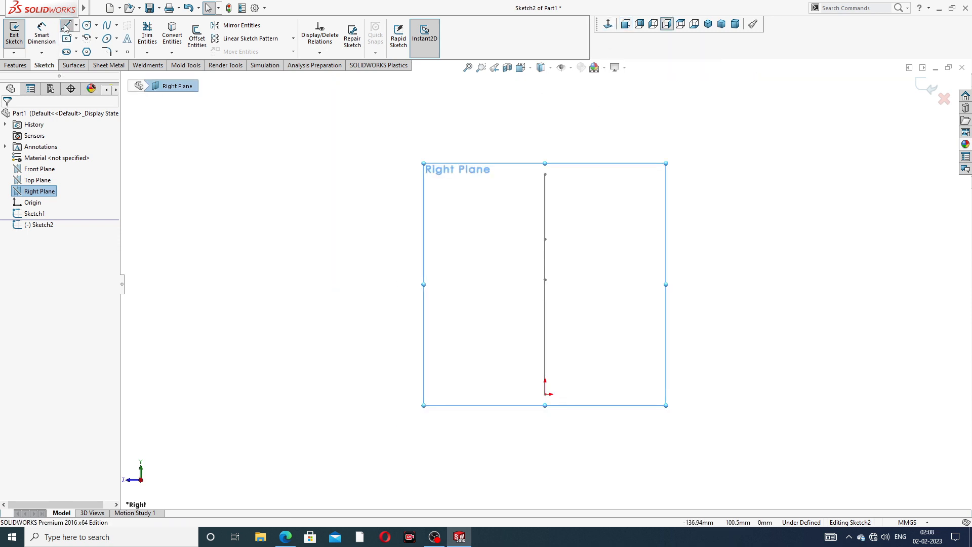
{"action": "left_click", "coordinate": [544, 393]}
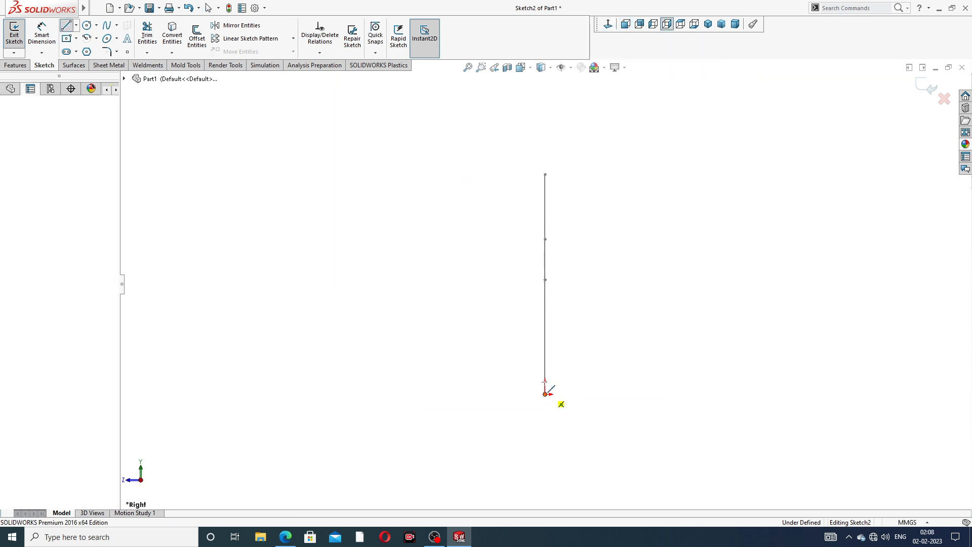
{"action": "left_click", "coordinate": [545, 174]}
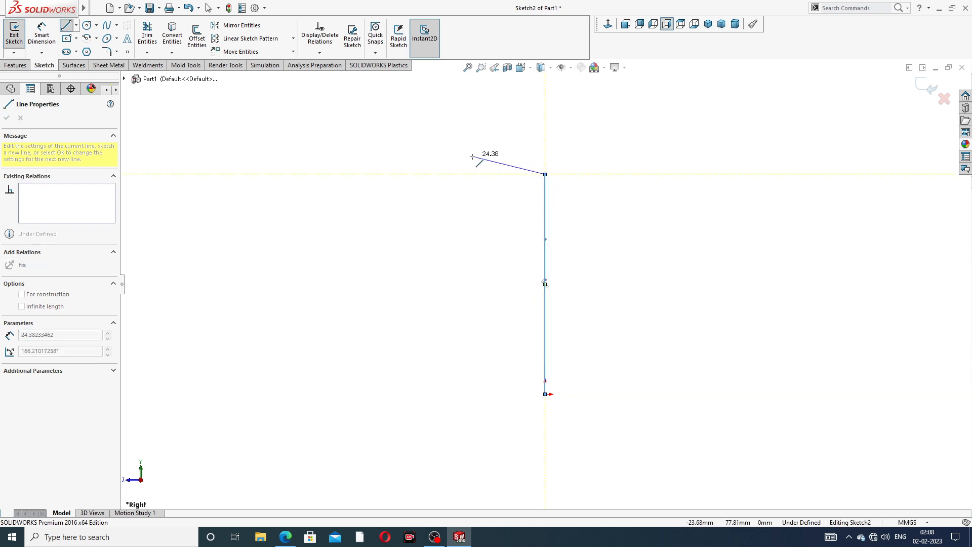
{"action": "left_click", "coordinate": [410, 175]}
{"action": "right_click", "coordinate": [446, 120]}
{"action": "left_click", "coordinate": [463, 157]}
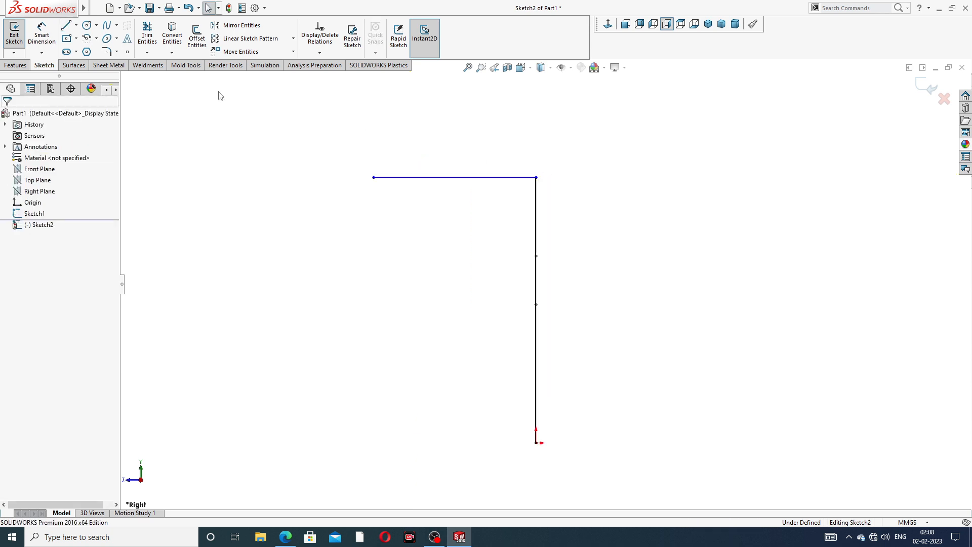
Dimension the vertical line to 72 mm and the top line to 36 mm
{"action": "left_click", "coordinate": [42, 34]}
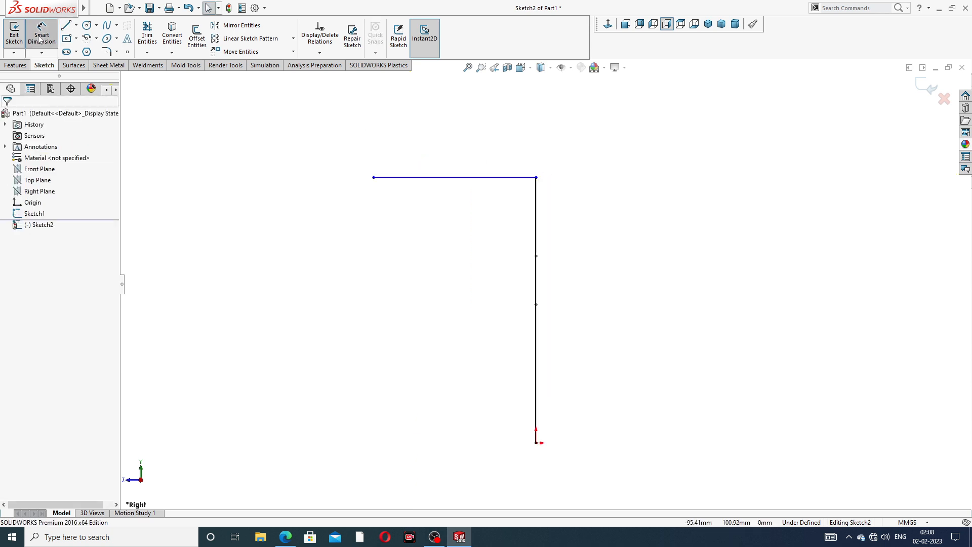
{"action": "left_click", "coordinate": [541, 245]}
{"action": "left_click", "coordinate": [569, 286]}
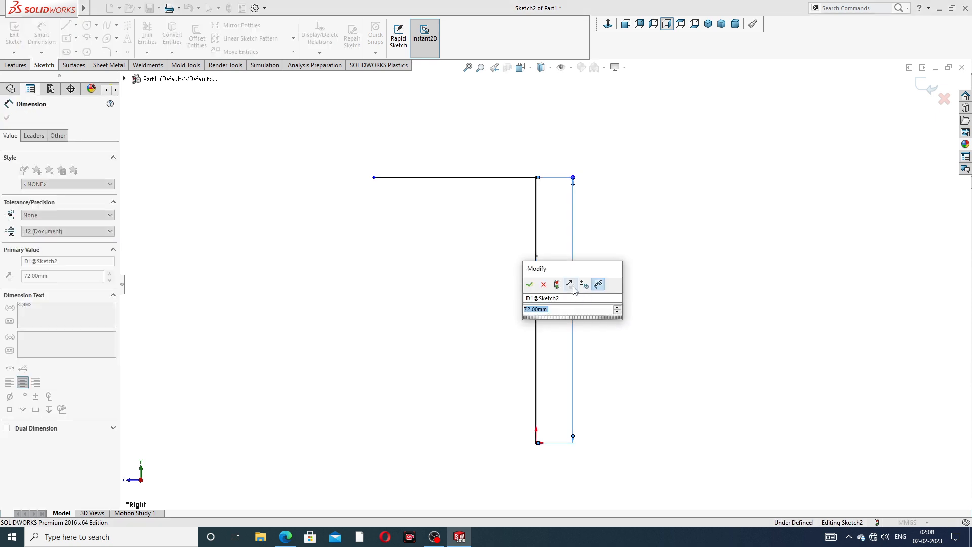
{"action": "type", "text": "72"}
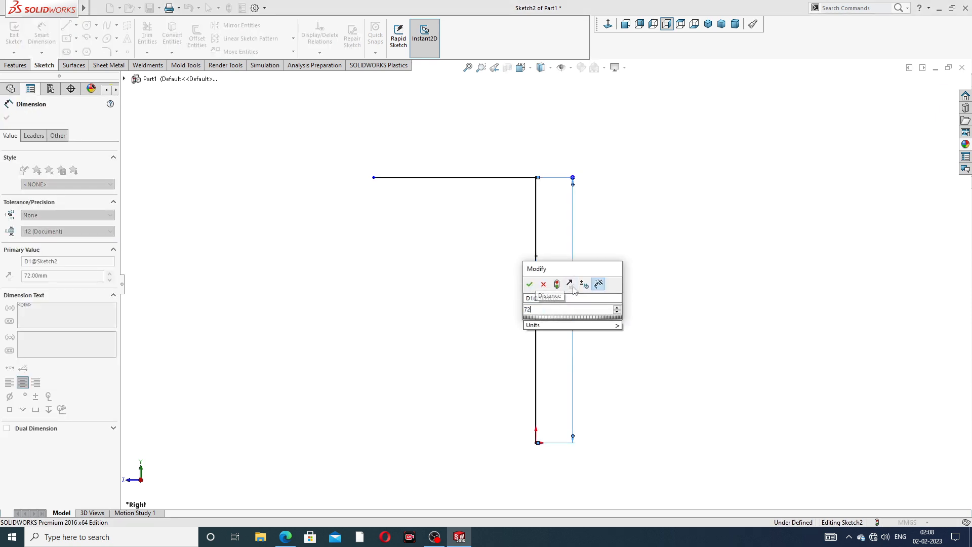
{"action": "key", "text": "Return"}
{"action": "left_click", "coordinate": [489, 177]}
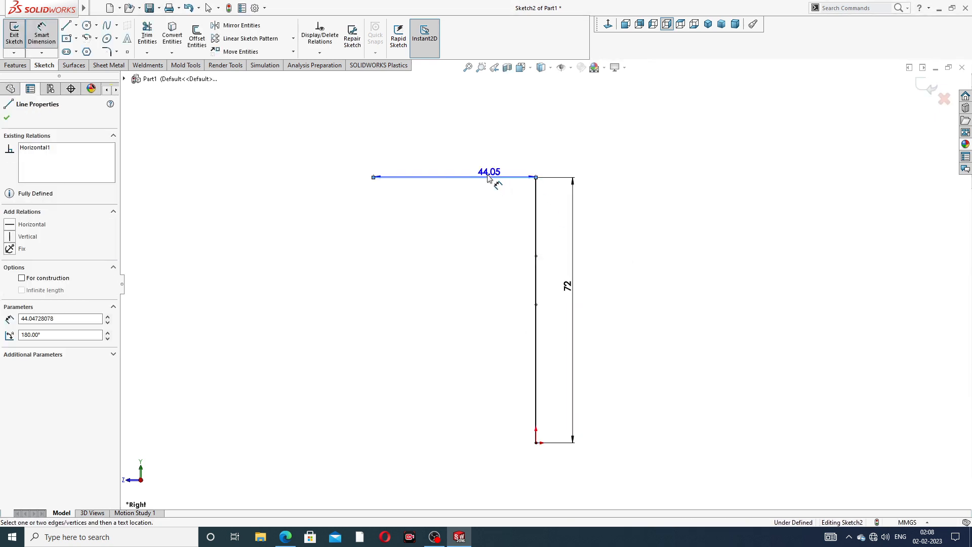
{"action": "left_click", "coordinate": [469, 161]}
{"action": "type", "text": "36"}
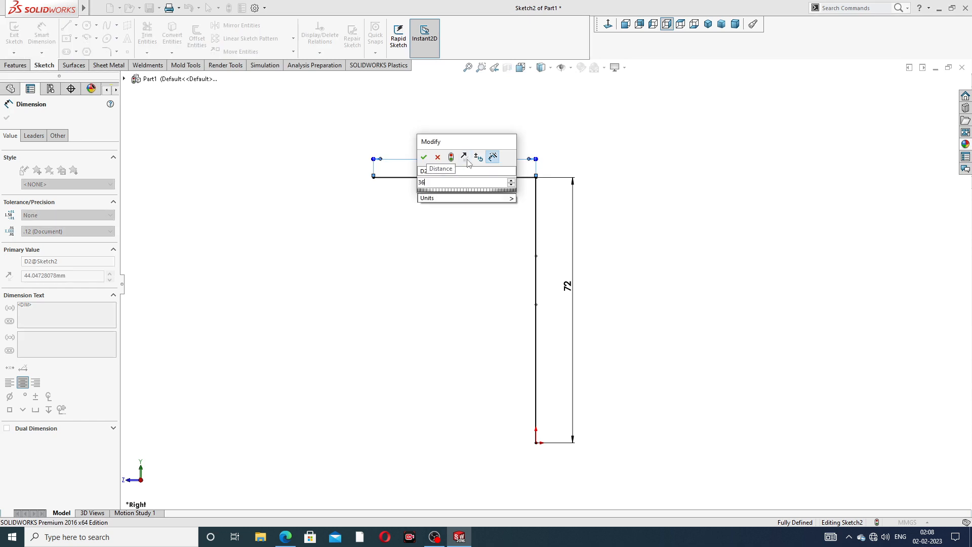
{"action": "key", "text": "Return"}
{"action": "right_click", "coordinate": [594, 122]}
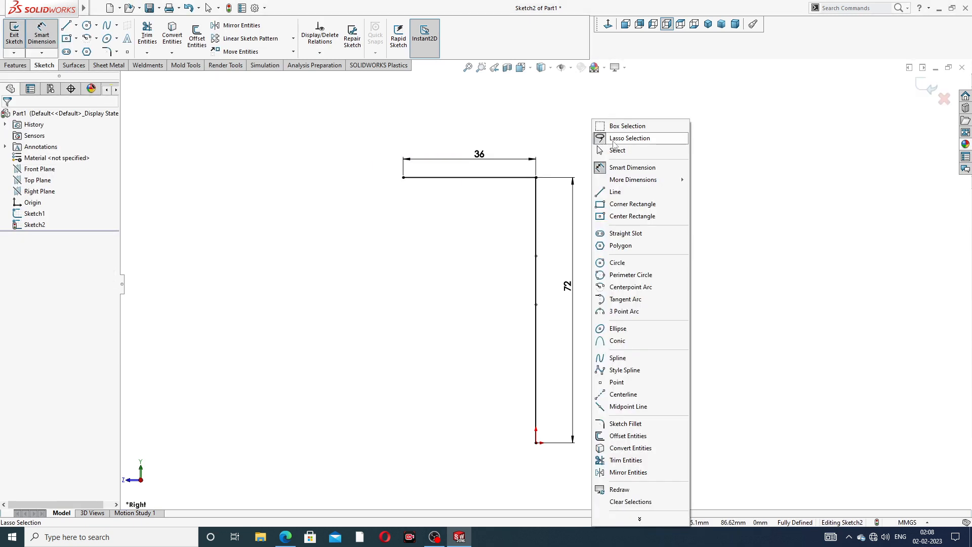
Round Sketch2's corner between the 72 mm and 36 mm lines with an R20 fillet, then exit the sketch
{"action": "left_click", "coordinate": [617, 150]}
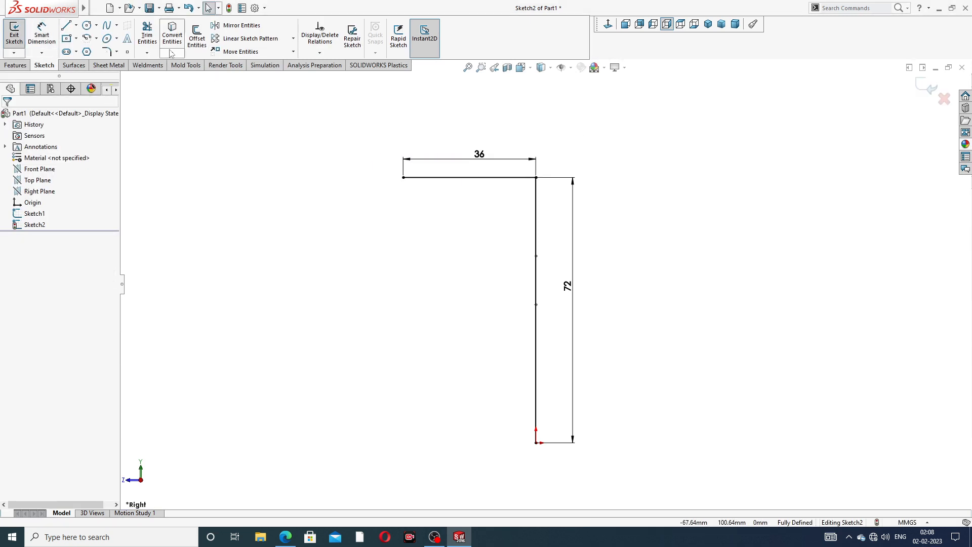
{"action": "left_click", "coordinate": [117, 52]}
{"action": "left_click", "coordinate": [134, 63]}
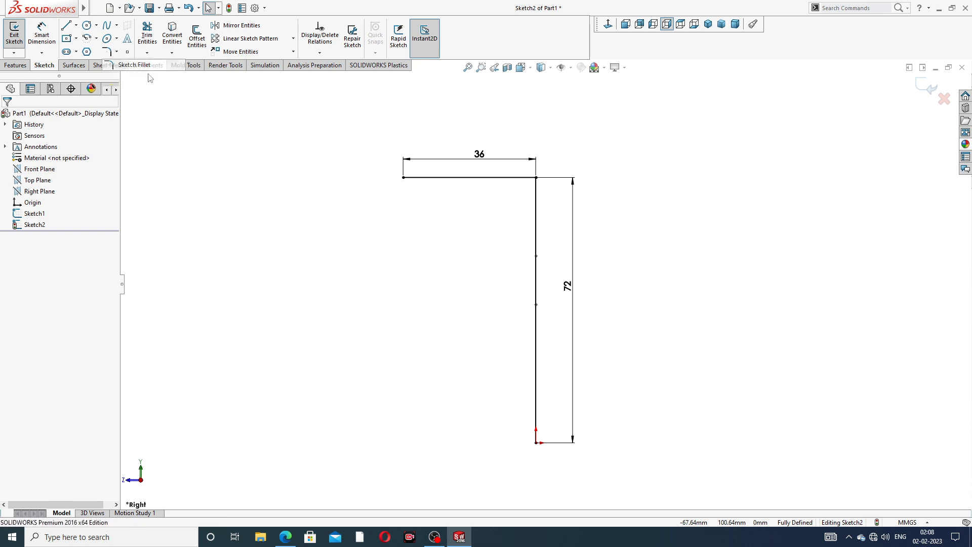
{"action": "left_click", "coordinate": [536, 178]}
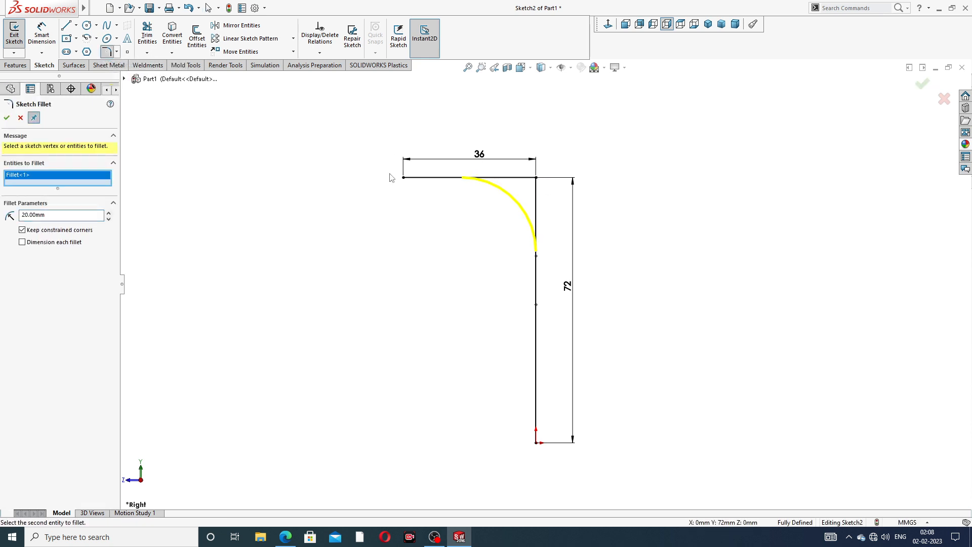
{"action": "left_click", "coordinate": [7, 118]}
{"action": "scroll", "coordinate": [642, 192], "scroll_direction": "down", "scroll_amount": 2}
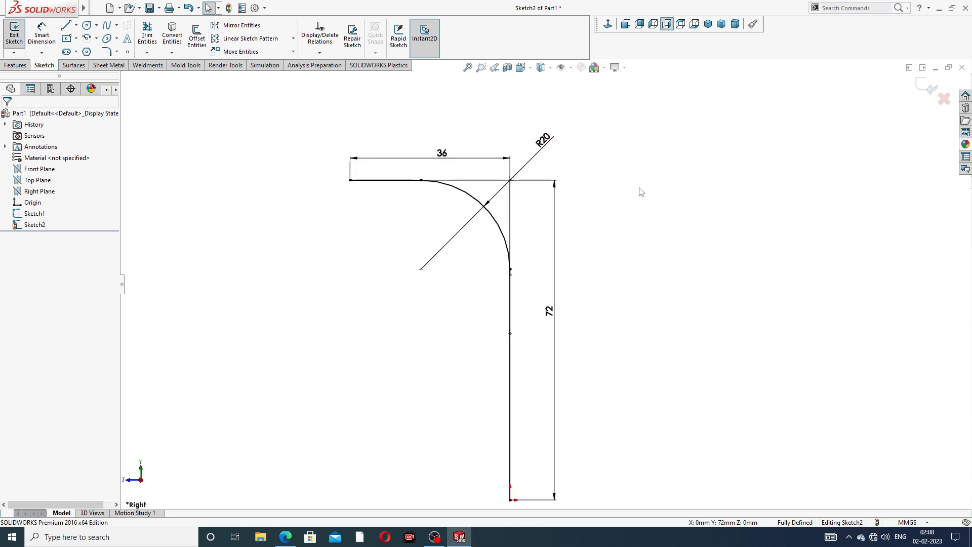
{"action": "scroll", "coordinate": [769, 206], "scroll_direction": "up", "scroll_amount": 2}
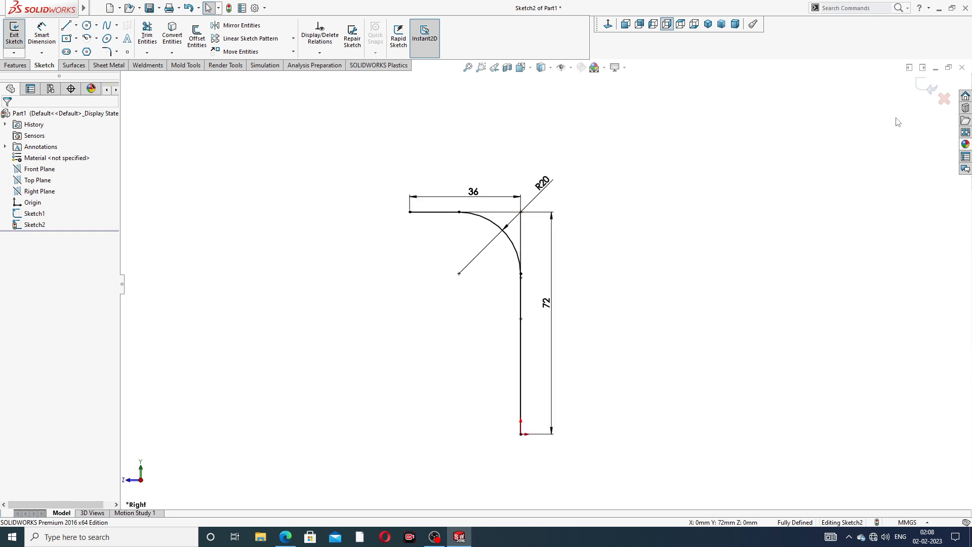
{"action": "left_click", "coordinate": [928, 87]}
Project Sketch2 onto Sketch1 with Project Curve to create Curve1
{"action": "mouse_move", "coordinate": [579, 245]}
{"action": "middle_mouse_down"}
{"action": "mouse_move", "coordinate": [531, 244]}
{"action": "mouse_move", "coordinate": [527, 271]}
{"action": "middle_mouse_up"}
{"action": "scroll", "coordinate": [491, 314], "scroll_direction": "down", "scroll_amount": 1}
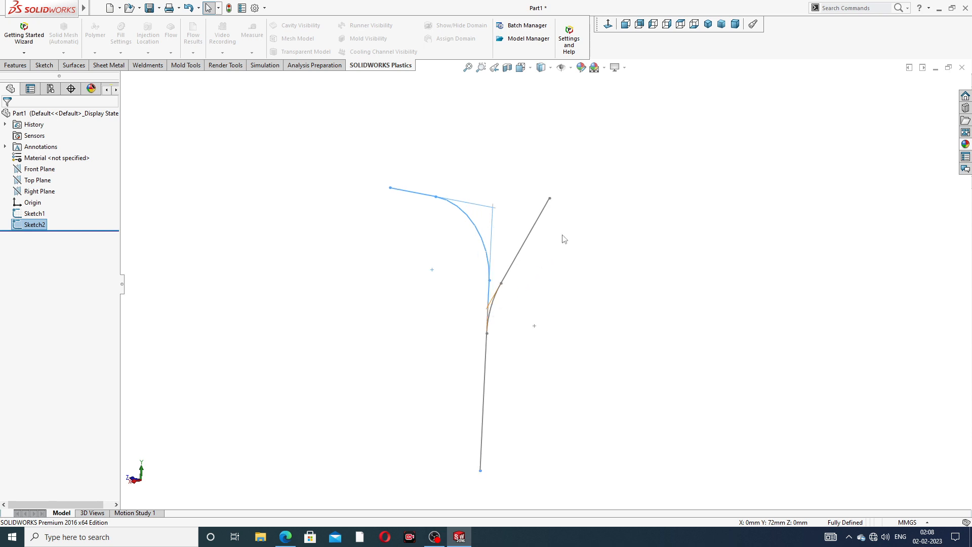
{"action": "middle_click_drag", "start_coordinate": [560, 256], "coordinate": [566, 272]}
{"action": "scroll", "coordinate": [565, 271], "scroll_direction": "up", "scroll_amount": 2}
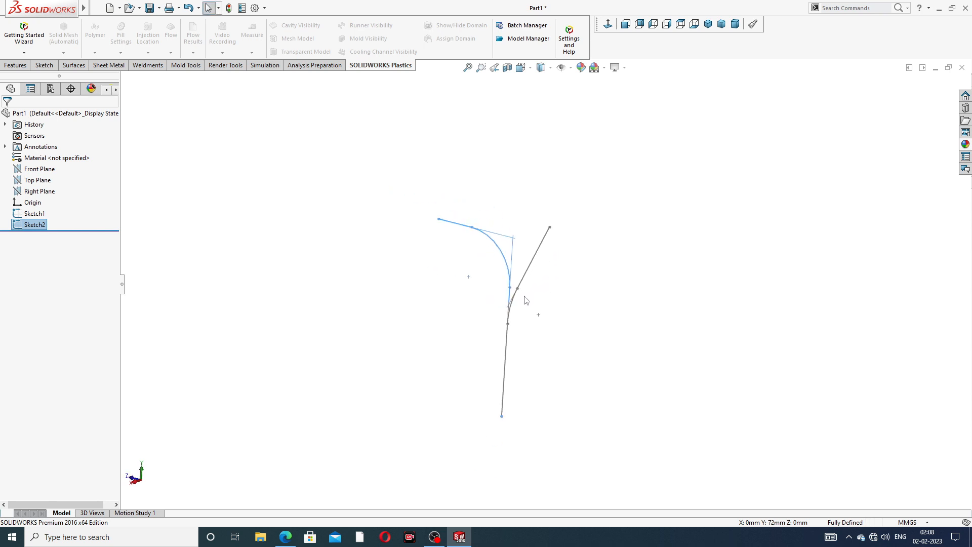
{"action": "mouse_move", "coordinate": [525, 300]}
{"action": "middle_mouse_down"}
{"action": "mouse_move", "coordinate": [536, 304]}
{"action": "mouse_move", "coordinate": [553, 262]}
{"action": "mouse_move", "coordinate": [549, 219]}
{"action": "middle_mouse_up"}
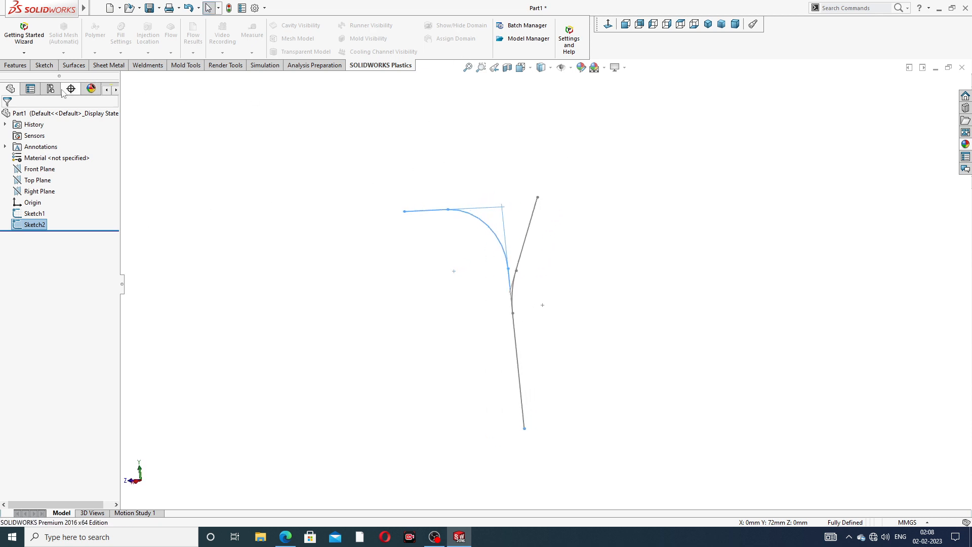
{"action": "left_click", "coordinate": [16, 69]}
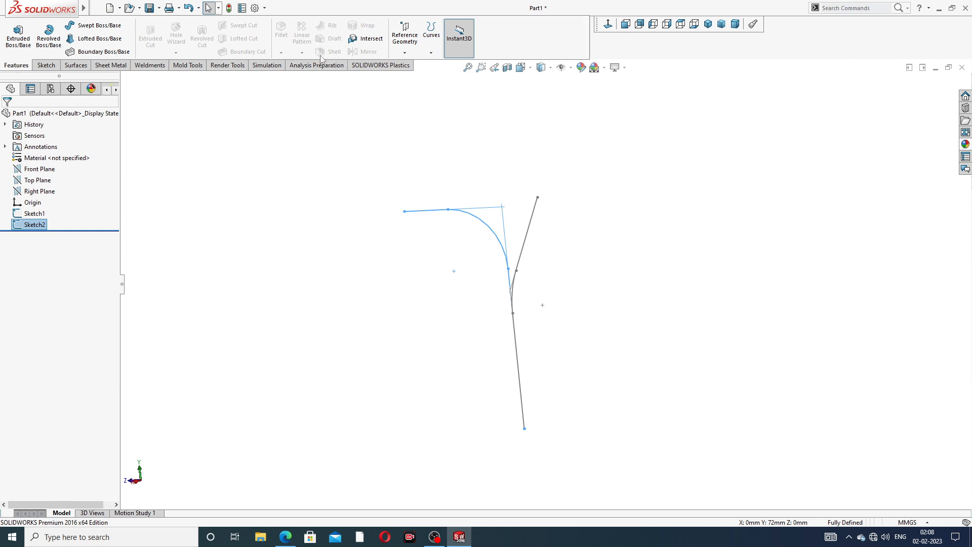
{"action": "left_click", "coordinate": [432, 52]}
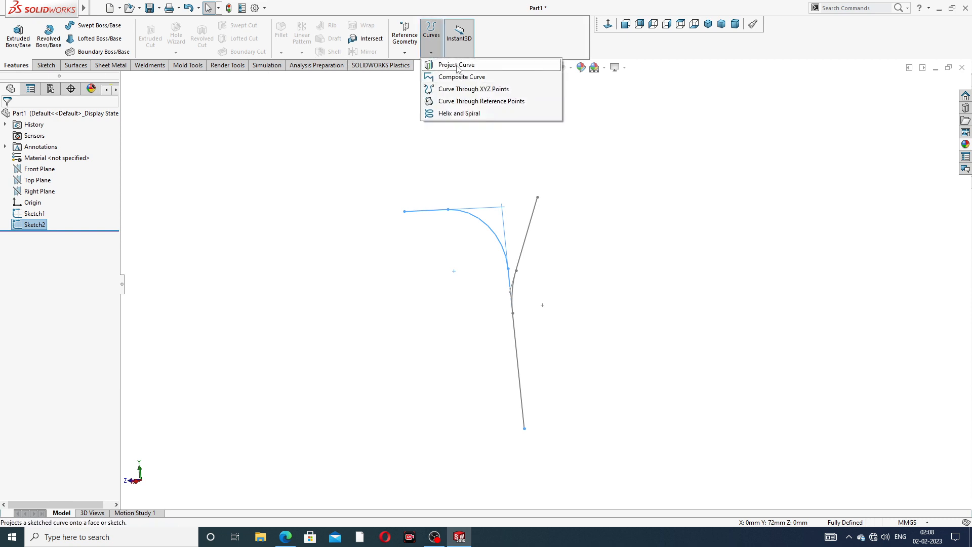
{"action": "left_click", "coordinate": [436, 65]}
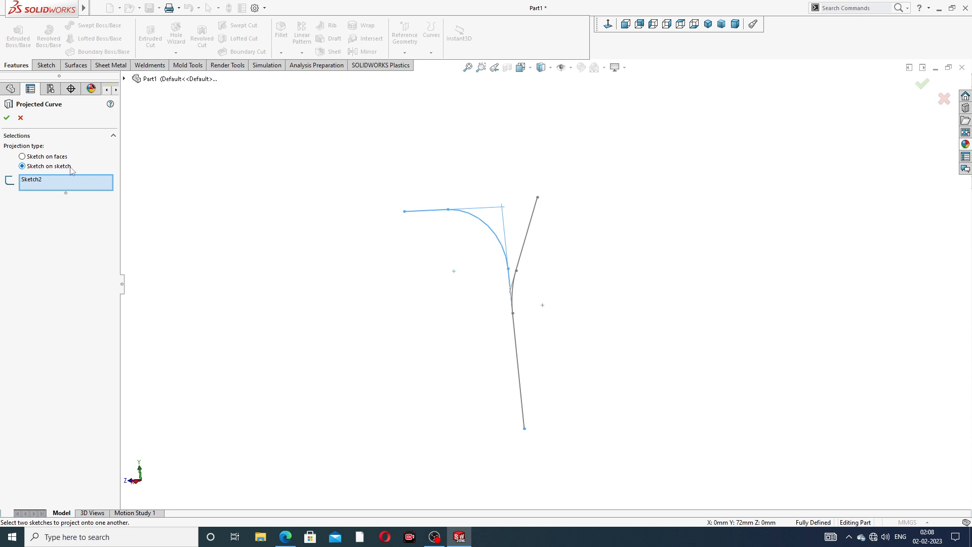
{"action": "left_click", "coordinate": [531, 229]}
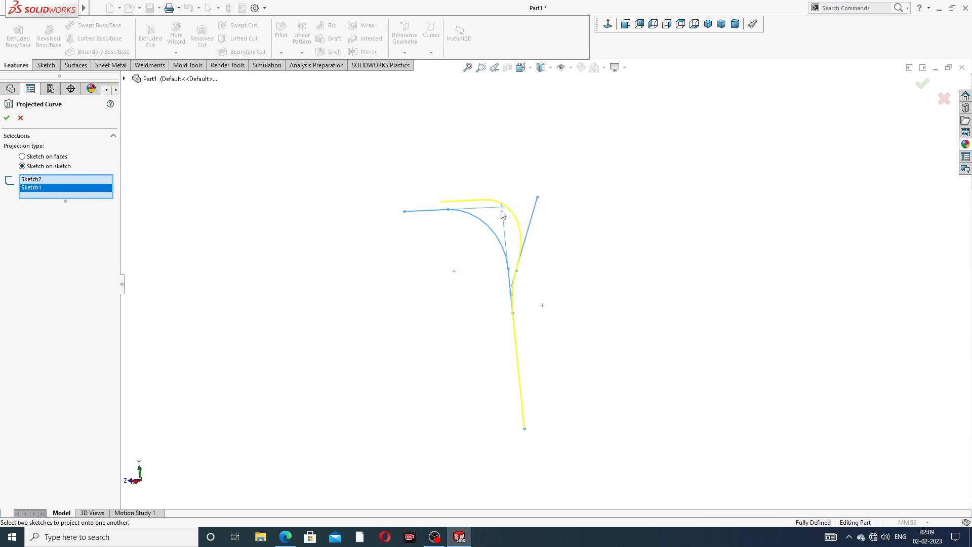
{"action": "scroll", "coordinate": [512, 255], "scroll_direction": "down", "scroll_amount": 2}
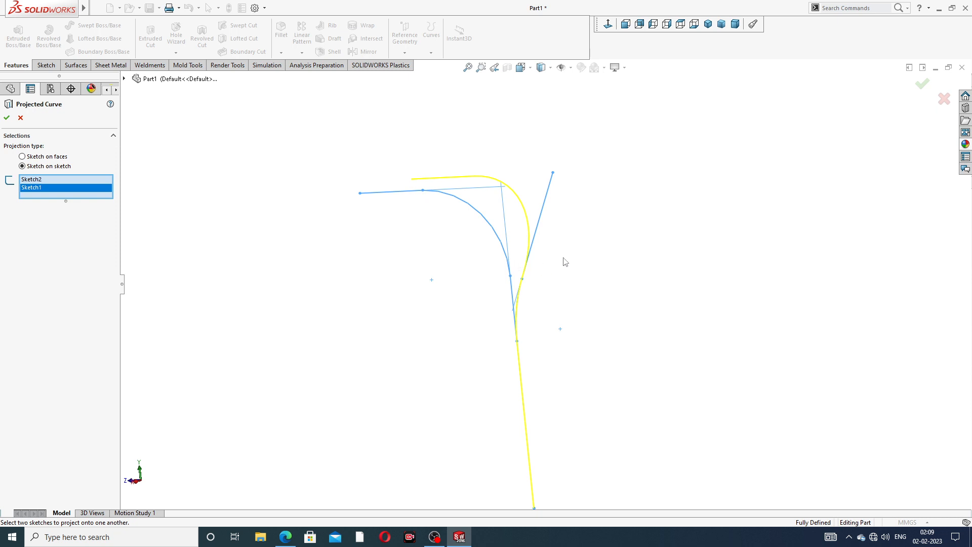
{"action": "mouse_move", "coordinate": [565, 262]}
{"action": "middle_mouse_down"}
{"action": "mouse_move", "coordinate": [547, 275]}
{"action": "mouse_move", "coordinate": [546, 290]}
{"action": "middle_mouse_up"}
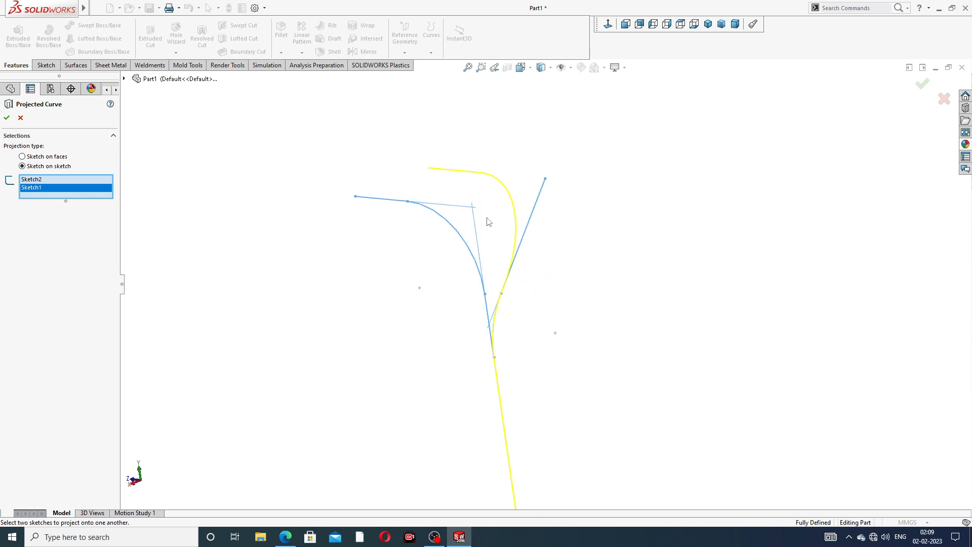
{"action": "left_click", "coordinate": [7, 117]}
Orbit the view to inspect the shape of Curve1
{"action": "left_click", "coordinate": [439, 315]}
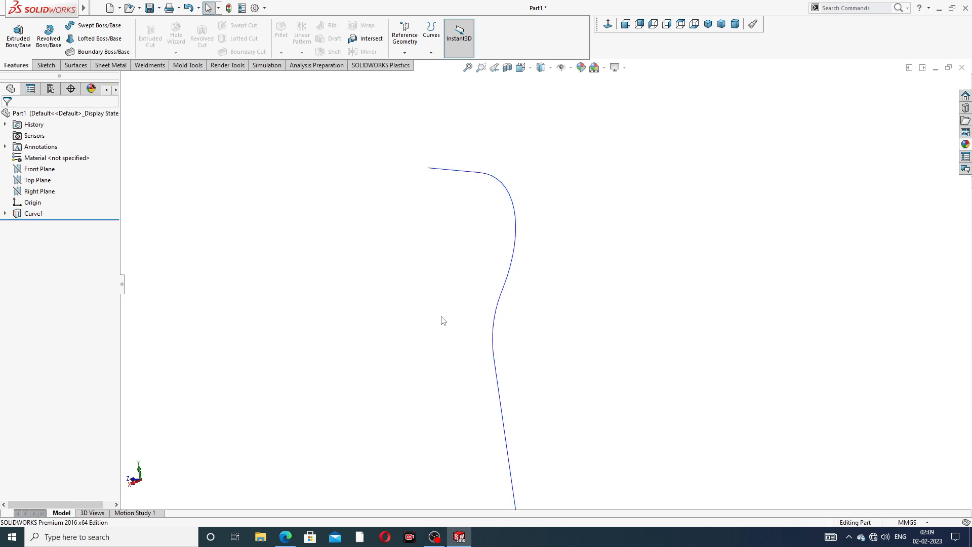
{"action": "scroll", "coordinate": [453, 318], "scroll_direction": "up", "scroll_amount": 3}
{"action": "middle_click_drag", "start_coordinate": [465, 349], "coordinate": [515, 384]}
{"action": "middle_click_drag", "start_coordinate": [540, 232], "coordinate": [490, 252]}
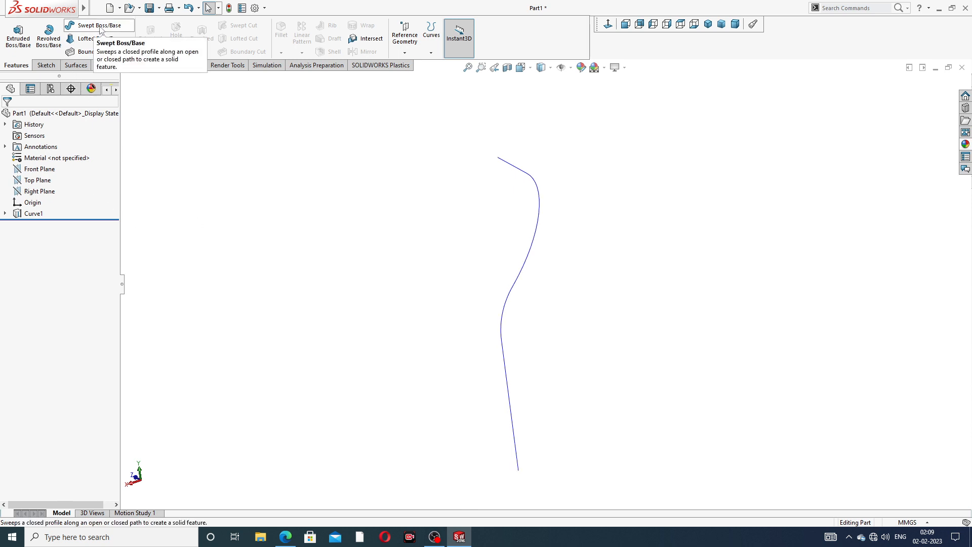
Sweep a 15 mm diameter circular profile along Curve1 to create the pipe body
{"action": "left_click", "coordinate": [100, 25]}
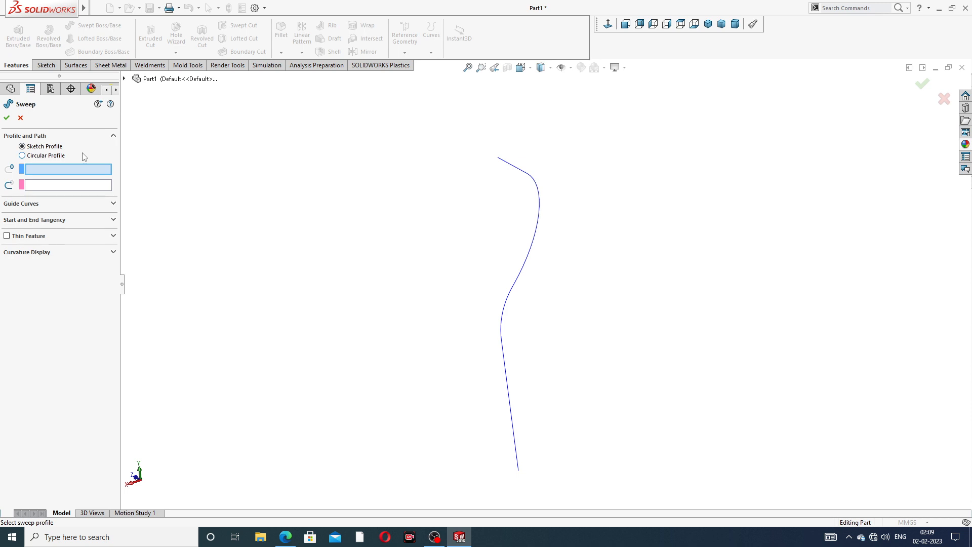
{"action": "left_click", "coordinate": [45, 157]}
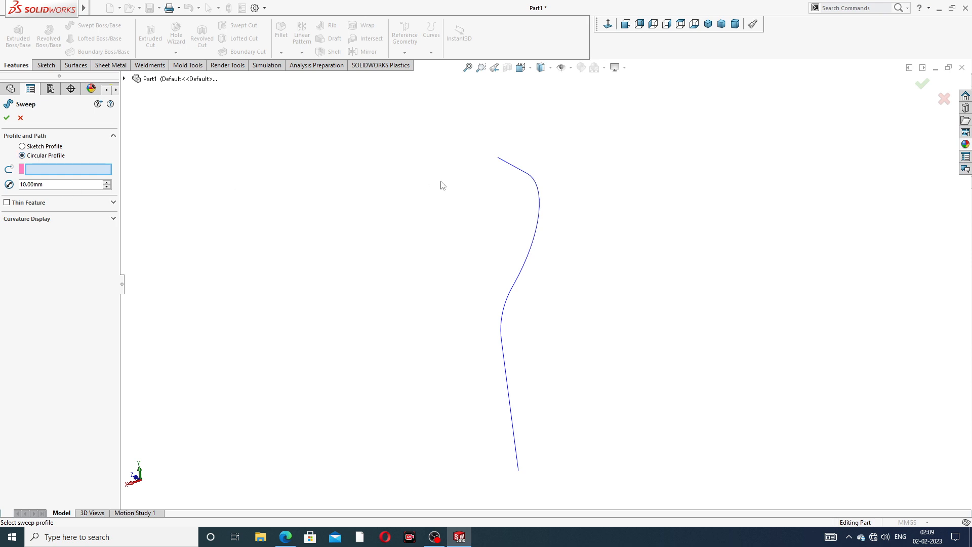
{"action": "left_click", "coordinate": [540, 211]}
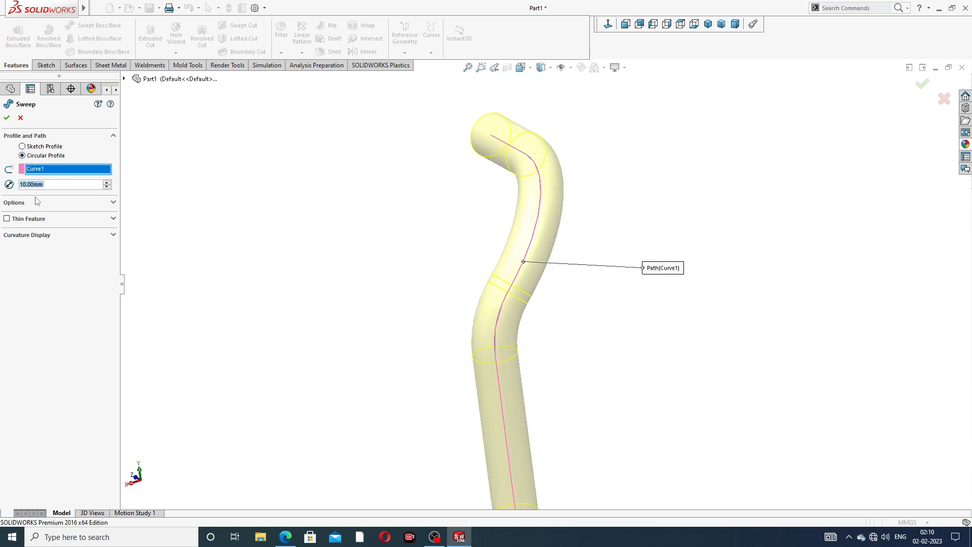
{"action": "type", "text": "15"}
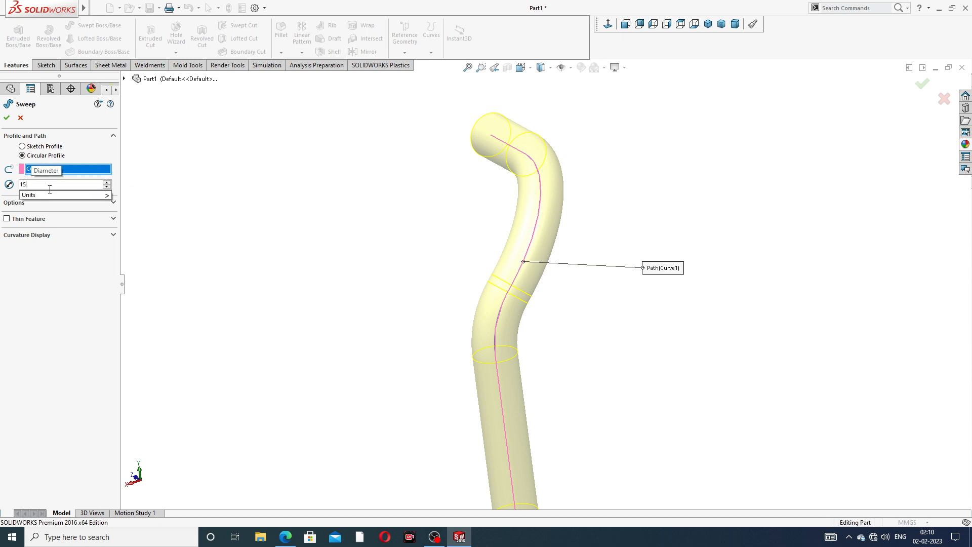
{"action": "key", "text": "Return"}
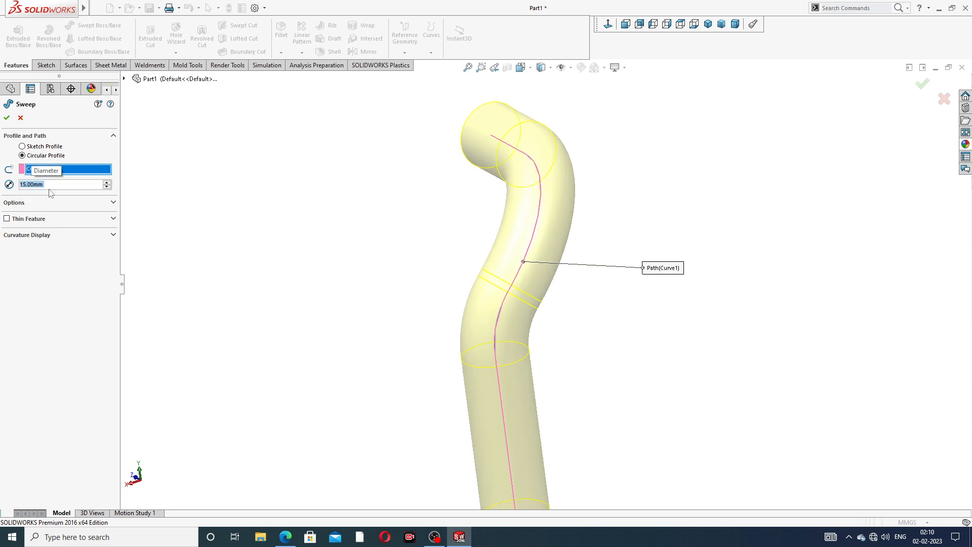
{"action": "left_click", "coordinate": [292, 531]}
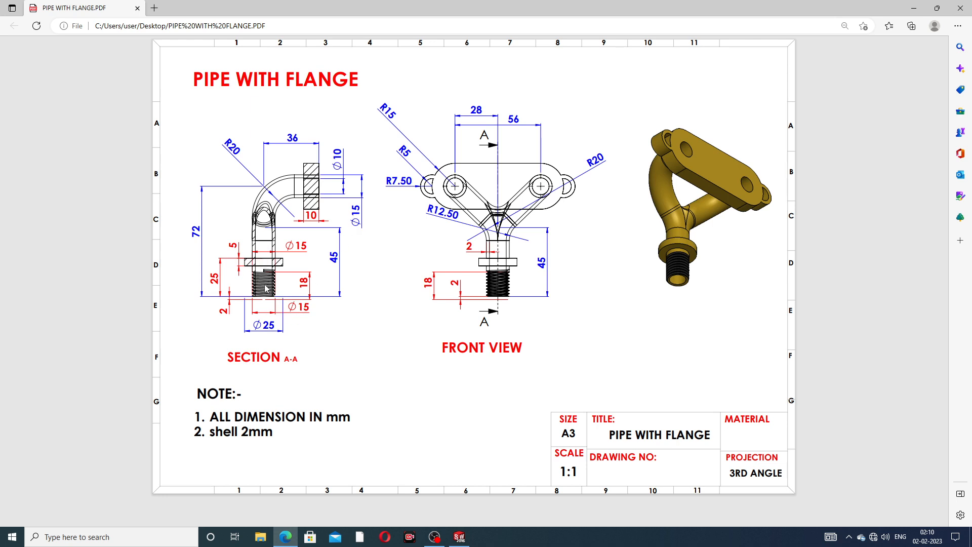
{"action": "left_click", "coordinate": [286, 535]}
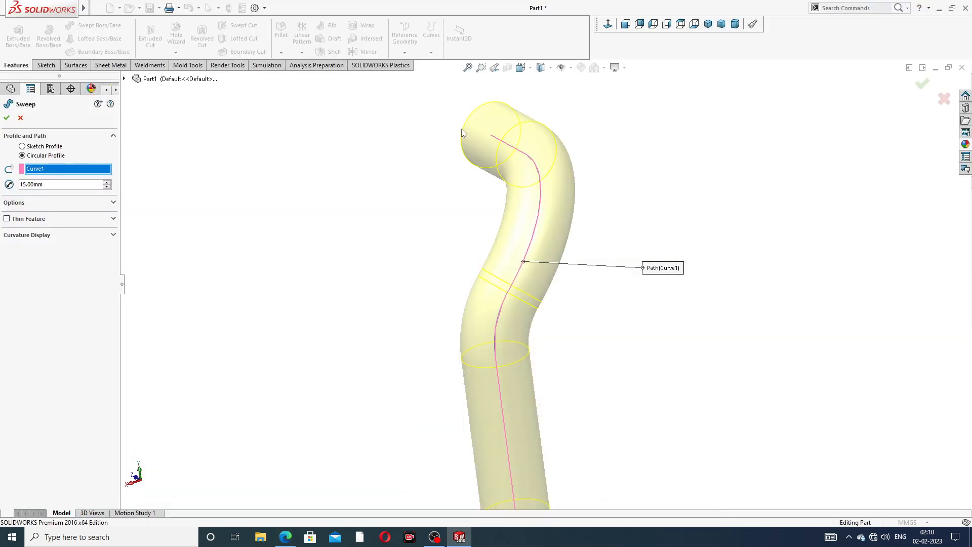
{"action": "middle_click_drag", "start_coordinate": [490, 161], "coordinate": [535, 245]}
{"action": "scroll", "coordinate": [549, 233], "scroll_direction": "up", "scroll_amount": 3}
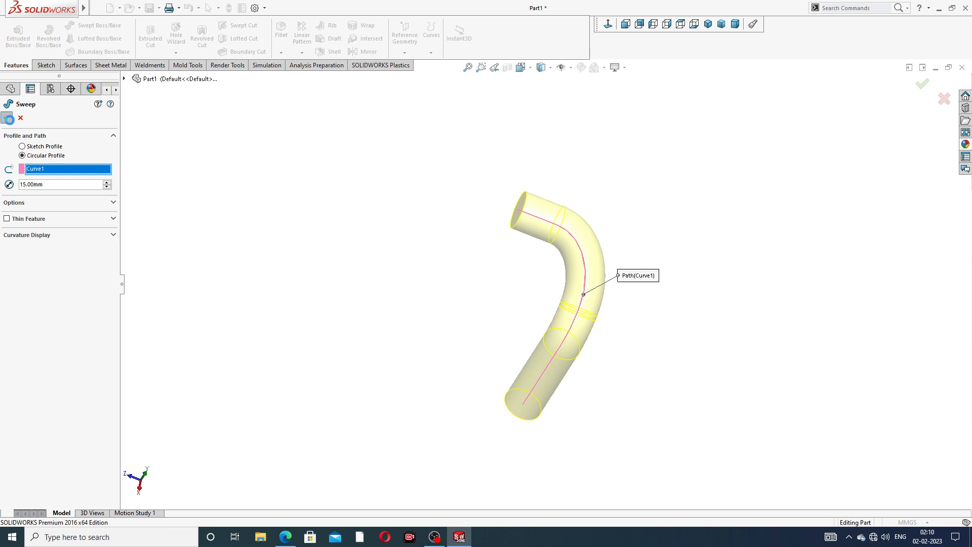
{"action": "left_click", "coordinate": [6, 118]}
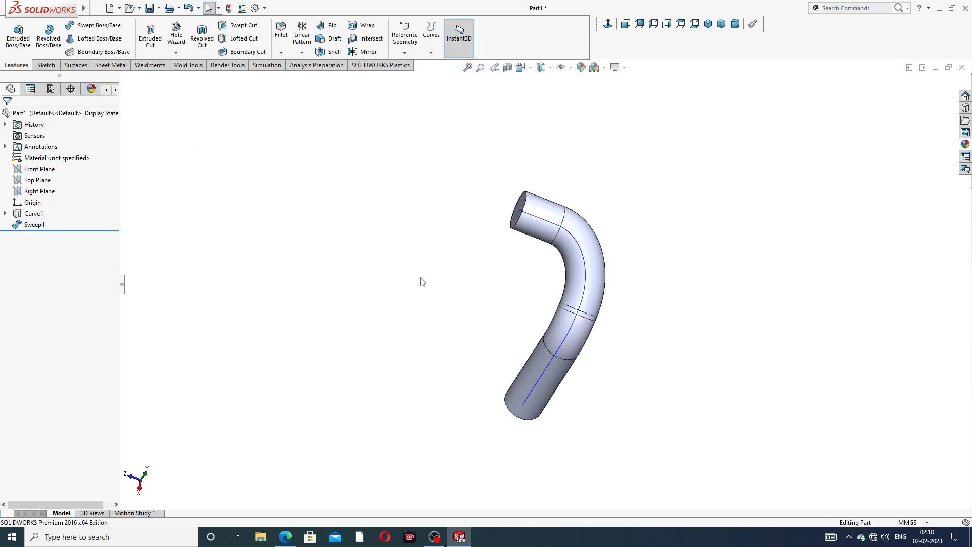
Hide Curve1 and its sketches so only the pipe body shows
{"action": "left_click", "coordinate": [580, 251]}
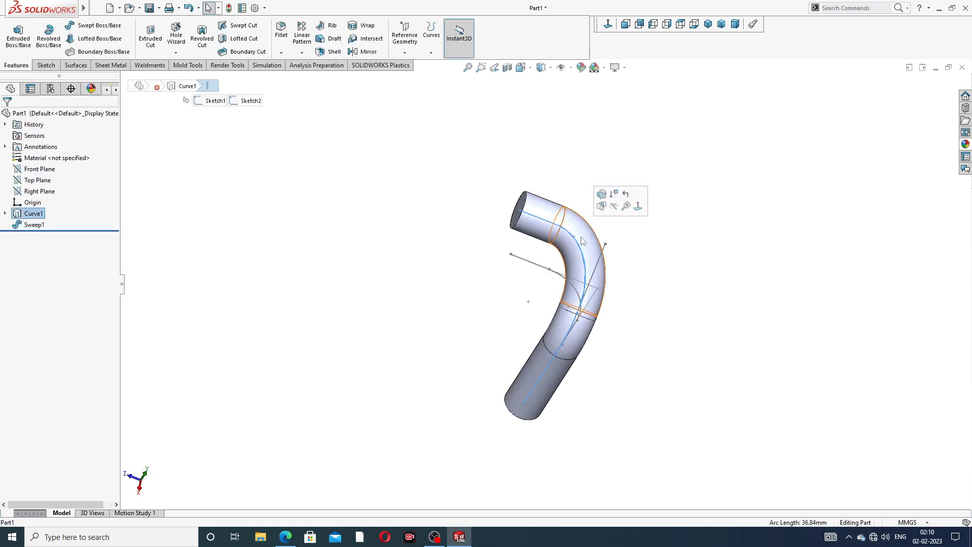
{"action": "left_click", "coordinate": [613, 207]}
{"action": "scroll", "coordinate": [590, 302], "scroll_direction": "down", "scroll_amount": 2}
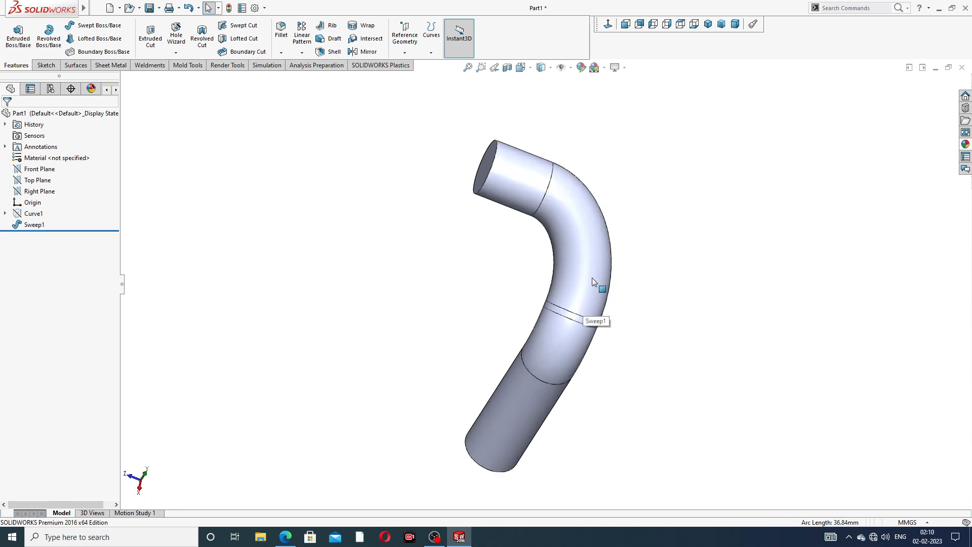
{"action": "mouse_move", "coordinate": [591, 277]}
{"action": "middle_mouse_down"}
{"action": "mouse_move", "coordinate": [647, 253]}
{"action": "mouse_move", "coordinate": [633, 263]}
{"action": "middle_mouse_up"}
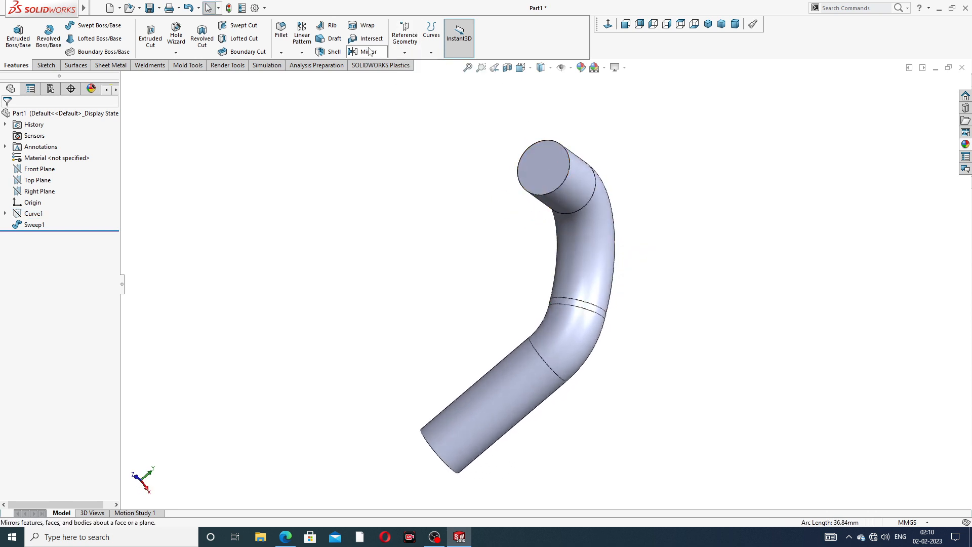
Shell the pipe to 2 mm walls, removing the top and bottom end faces
{"action": "left_click", "coordinate": [335, 55]}
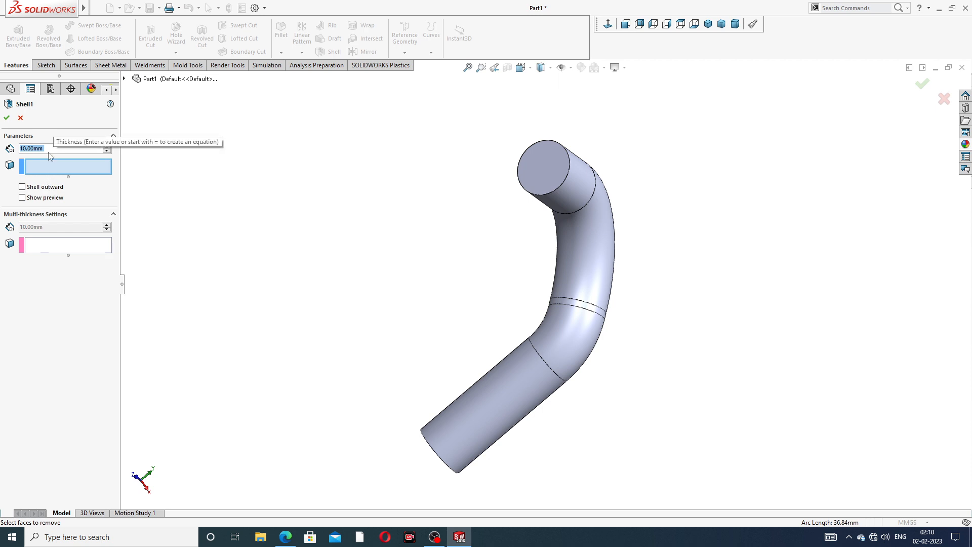
{"action": "type", "text": "2"}
{"action": "key", "text": "Return"}
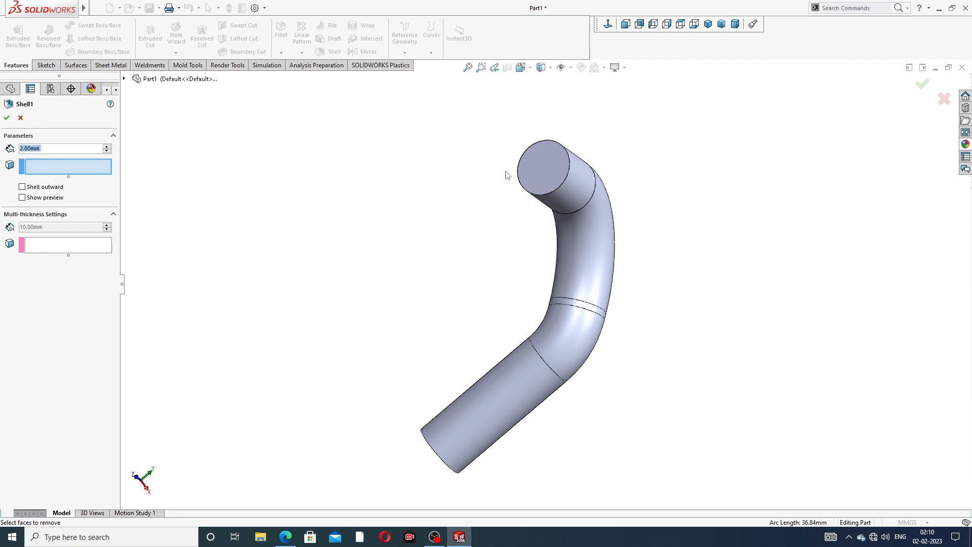
{"action": "left_click", "coordinate": [540, 168]}
{"action": "middle_click_drag", "start_coordinate": [507, 252], "coordinate": [528, 318]}
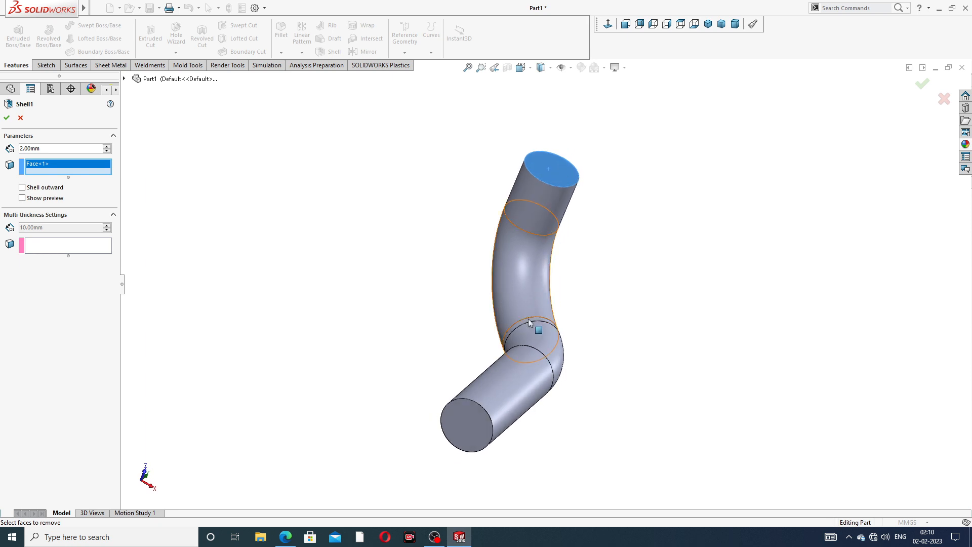
{"action": "left_click", "coordinate": [466, 417]}
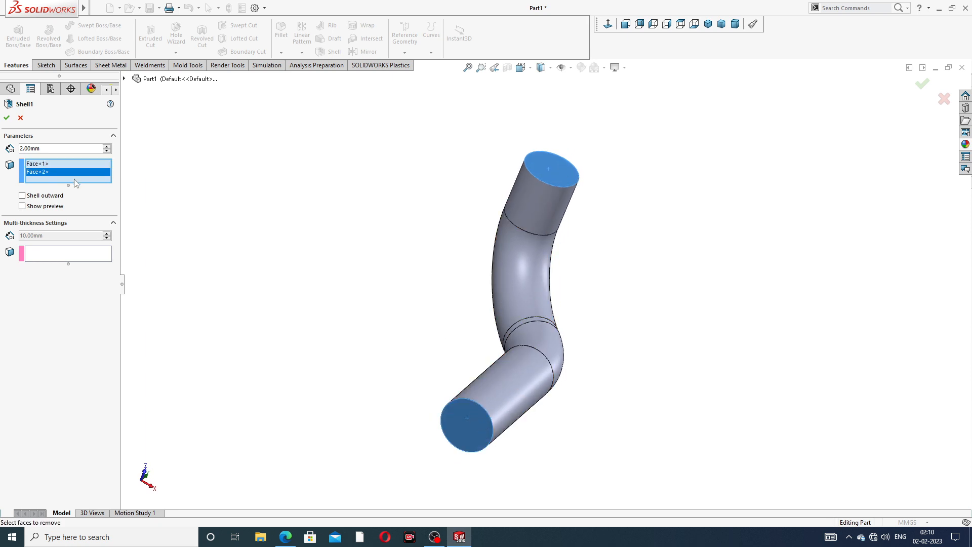
{"action": "left_click", "coordinate": [22, 206]}
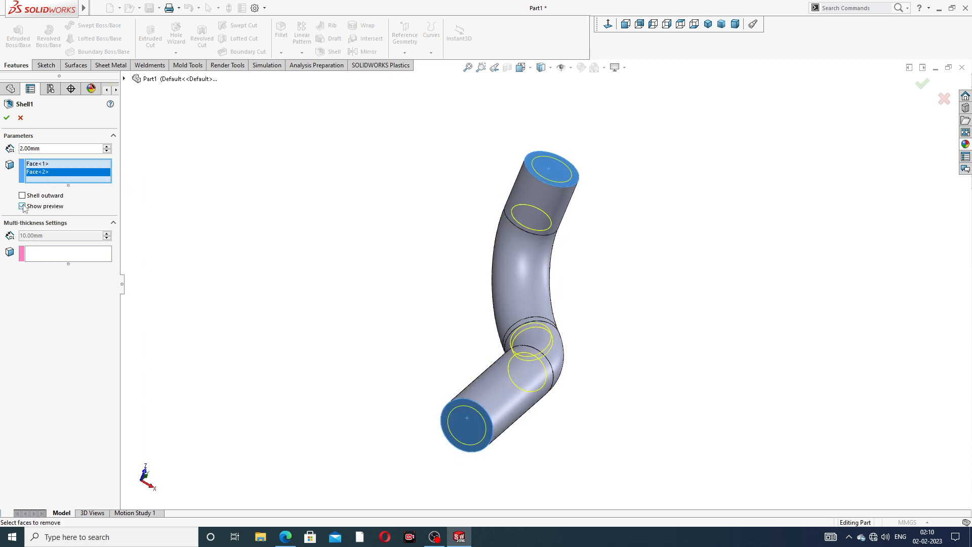
{"action": "left_click", "coordinate": [7, 117]}
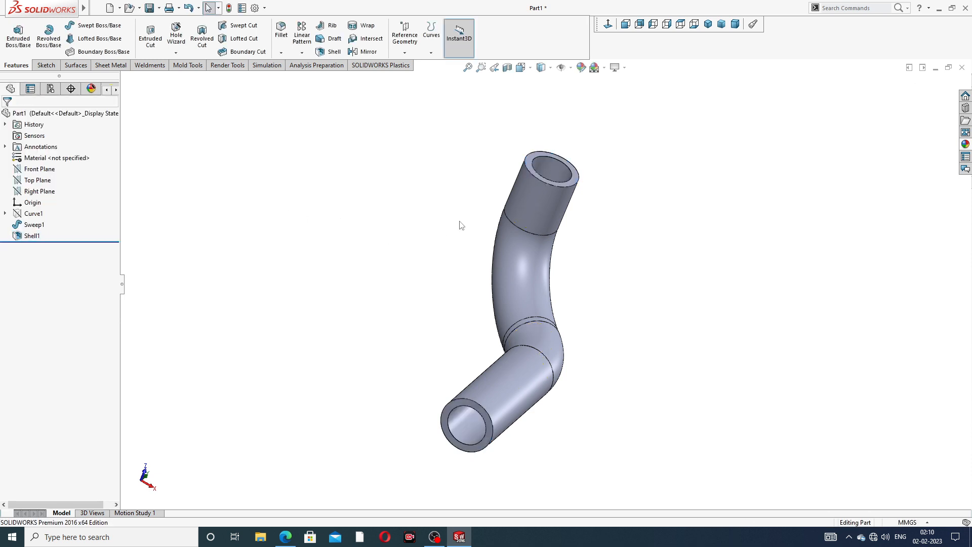
{"action": "middle_click_drag", "start_coordinate": [461, 225], "coordinate": [548, 271]}
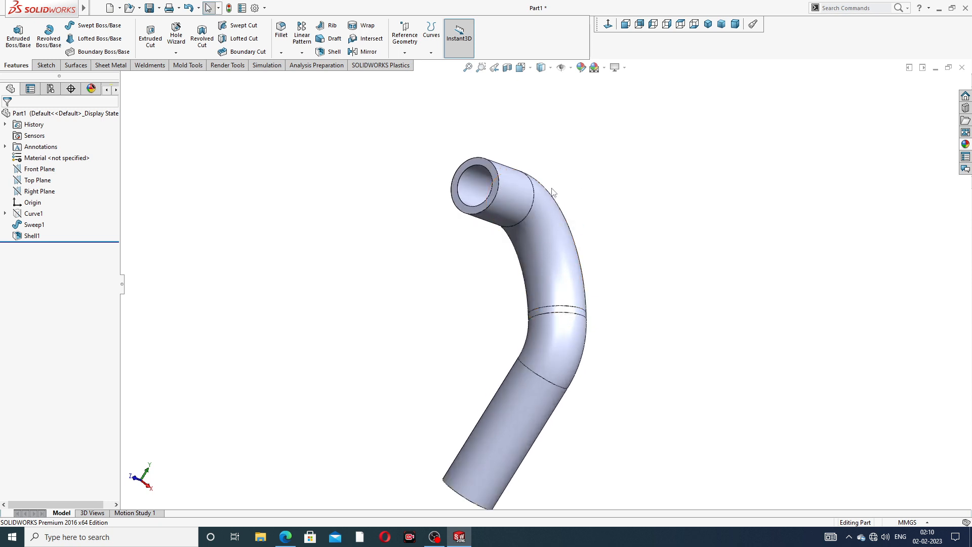
Mirror the Shell1 pipe body about the Right Plane, merging the solids
{"action": "left_click", "coordinate": [38, 192]}
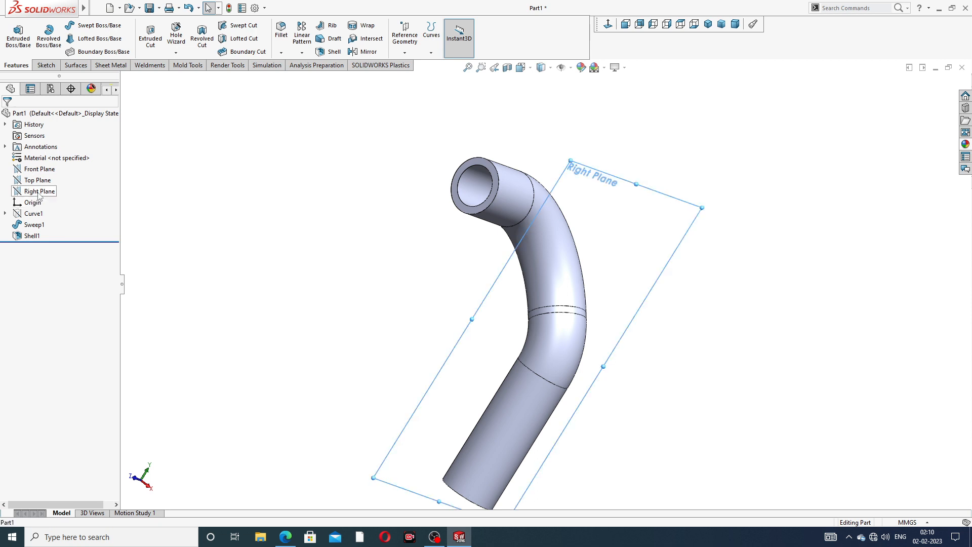
{"action": "left_click", "coordinate": [363, 52]}
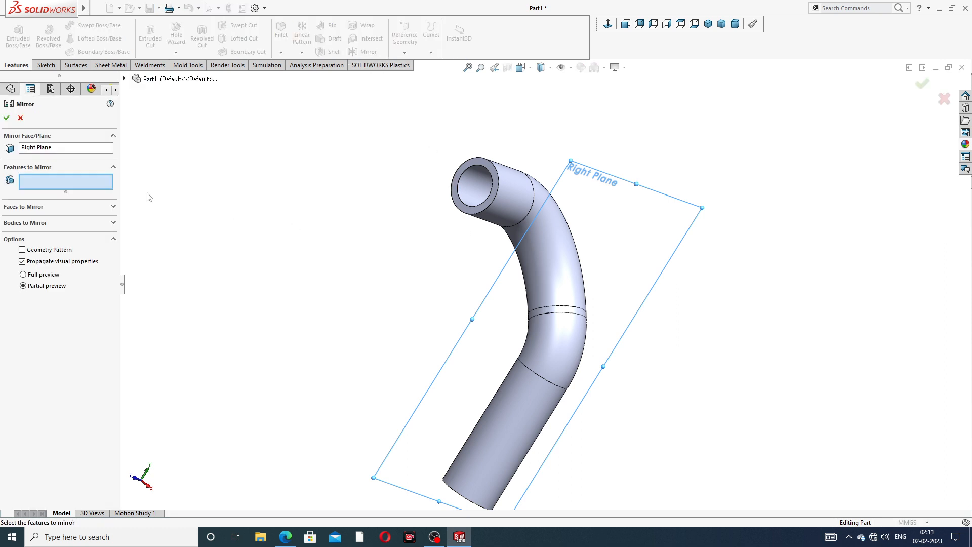
{"action": "left_click", "coordinate": [70, 223]}
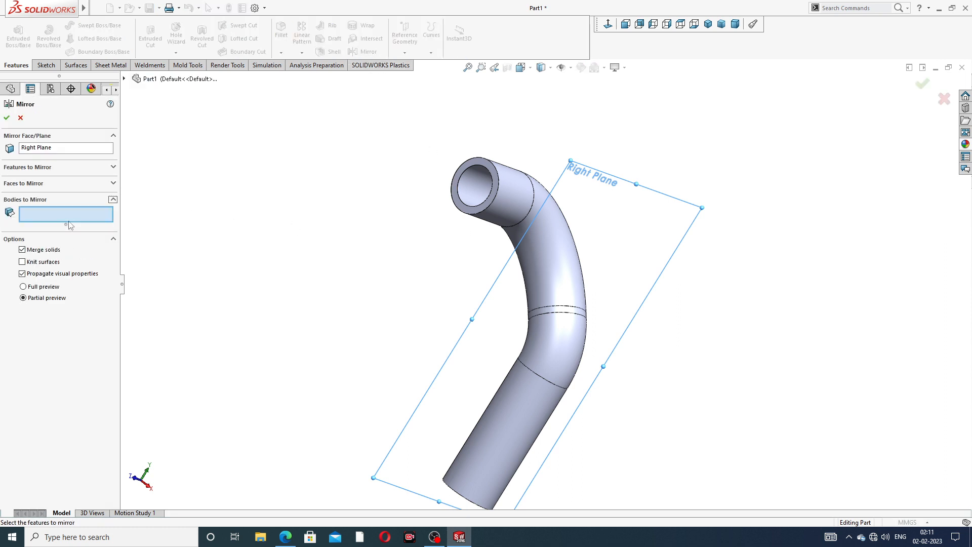
{"action": "left_click", "coordinate": [113, 136]}
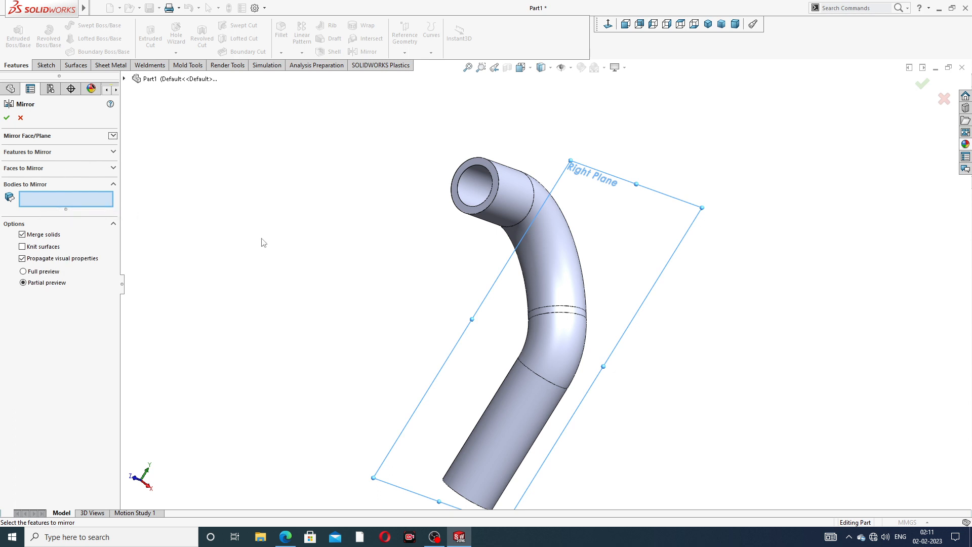
{"action": "middle_click_drag", "start_coordinate": [409, 301], "coordinate": [324, 279]}
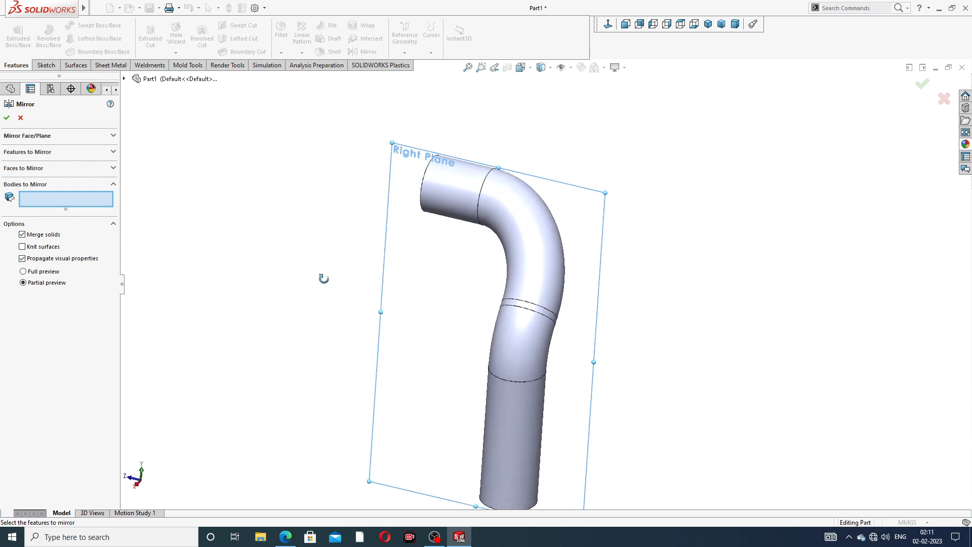
{"action": "middle_click_drag", "start_coordinate": [517, 235], "coordinate": [509, 259]}
{"action": "left_click", "coordinate": [509, 240]}
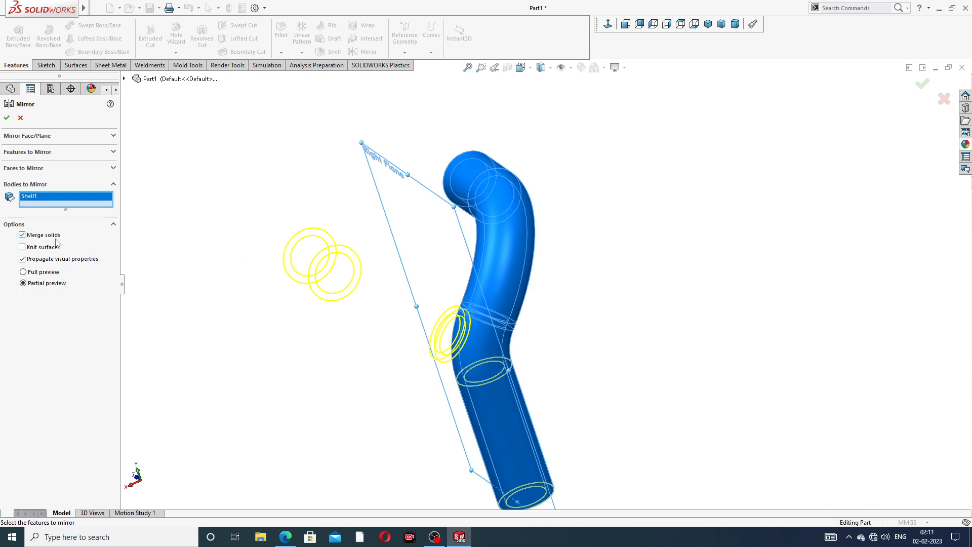
{"action": "left_click", "coordinate": [7, 118]}
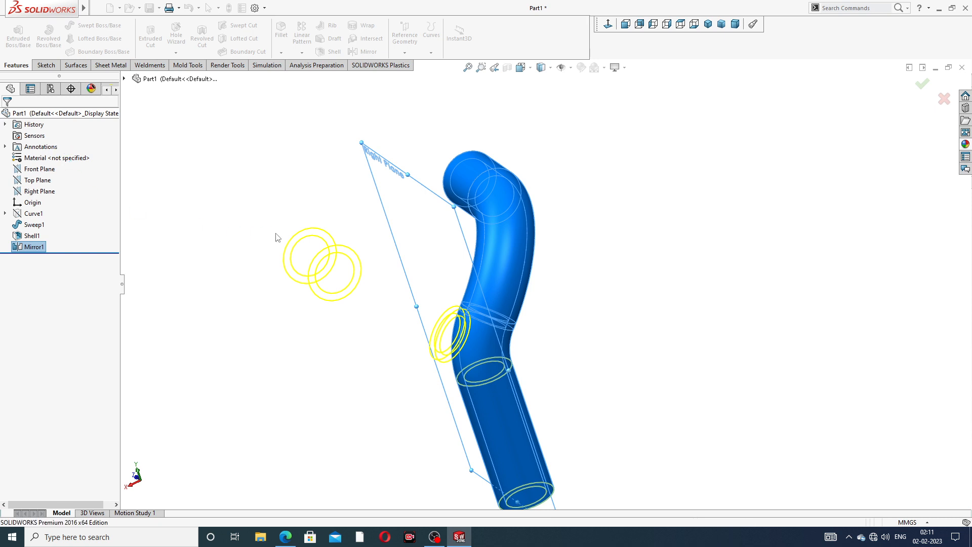
{"action": "middle_click_drag", "start_coordinate": [297, 252], "coordinate": [416, 237]}
{"action": "scroll", "coordinate": [321, 260], "scroll_direction": "up", "scroll_amount": 3}
{"action": "middle_click_drag", "start_coordinate": [324, 262], "coordinate": [393, 290]}
{"action": "scroll", "coordinate": [356, 324], "scroll_direction": "up", "scroll_amount": 2}
{"action": "scroll", "coordinate": [381, 349], "scroll_direction": "down", "scroll_amount": 3}
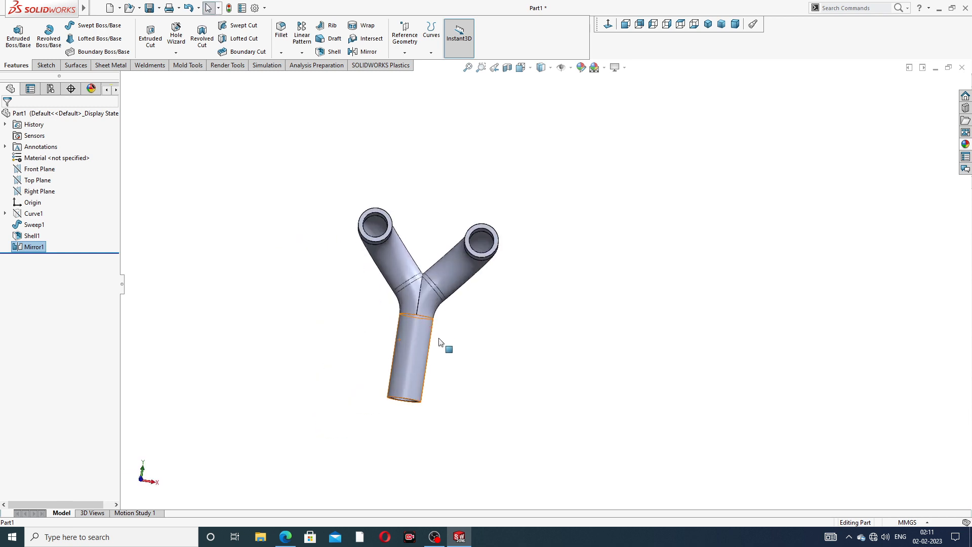
{"action": "scroll", "coordinate": [458, 317], "scroll_direction": "down", "scroll_amount": 1}
{"action": "middle_click_drag", "start_coordinate": [424, 325], "coordinate": [470, 260]}
{"action": "scroll", "coordinate": [449, 259], "scroll_direction": "up", "scroll_amount": 3}
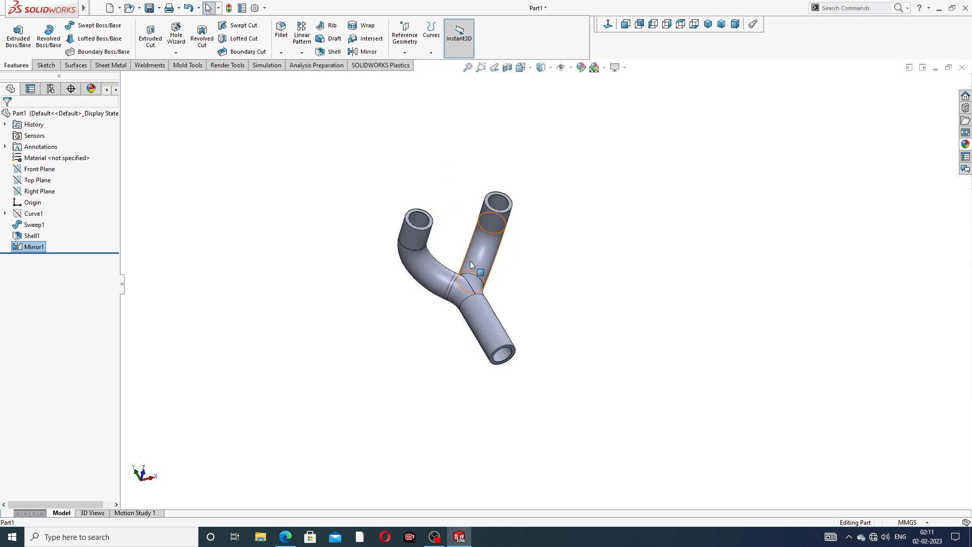
{"action": "left_click", "coordinate": [296, 533]}
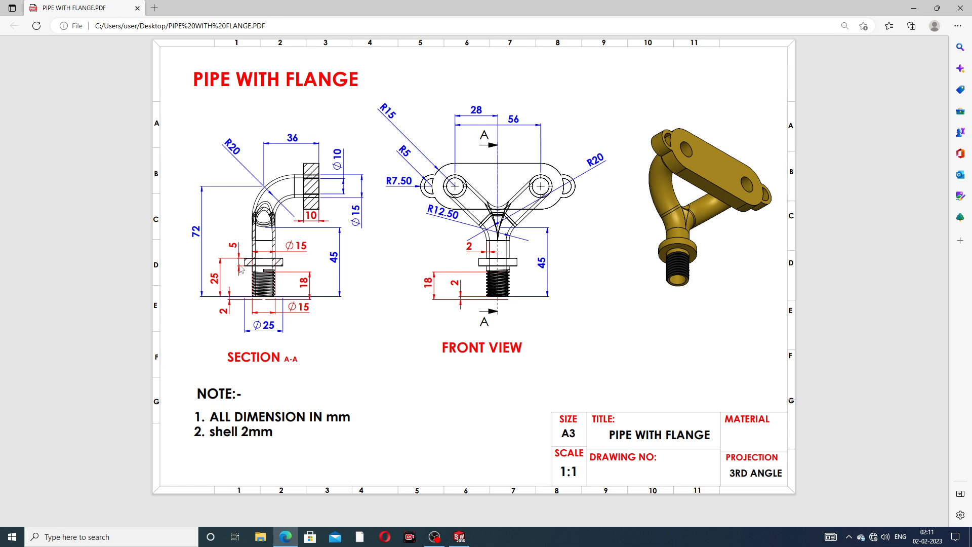
{"action": "left_click", "coordinate": [285, 537]}
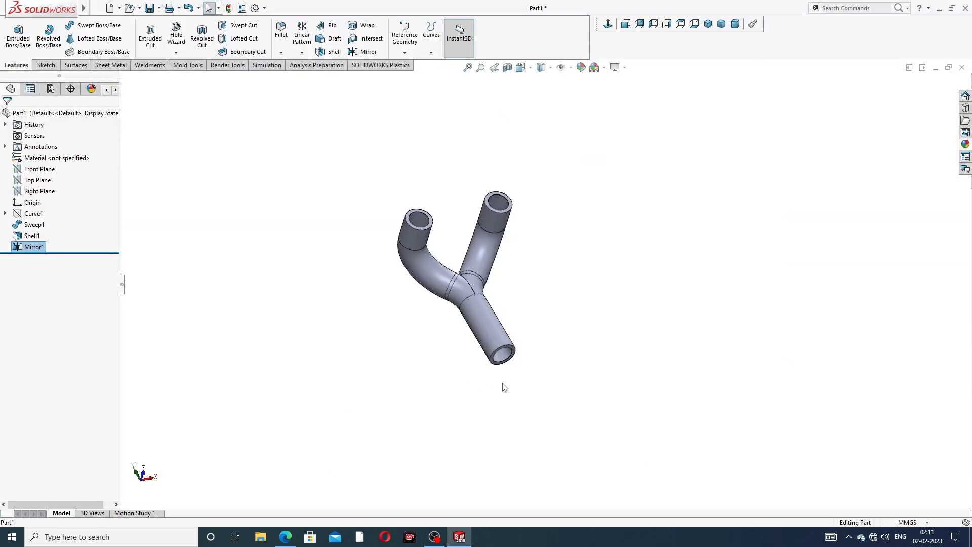
{"action": "scroll", "coordinate": [510, 366], "scroll_direction": "down", "scroll_amount": 4}
{"action": "middle_click_drag", "start_coordinate": [521, 330], "coordinate": [704, 260]}
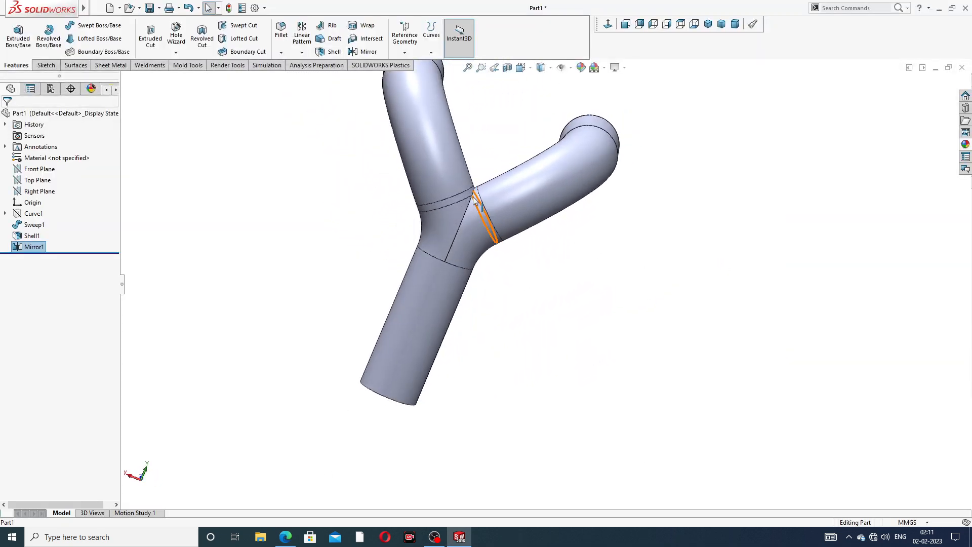
{"action": "middle_click_drag", "start_coordinate": [476, 201], "coordinate": [512, 230]}
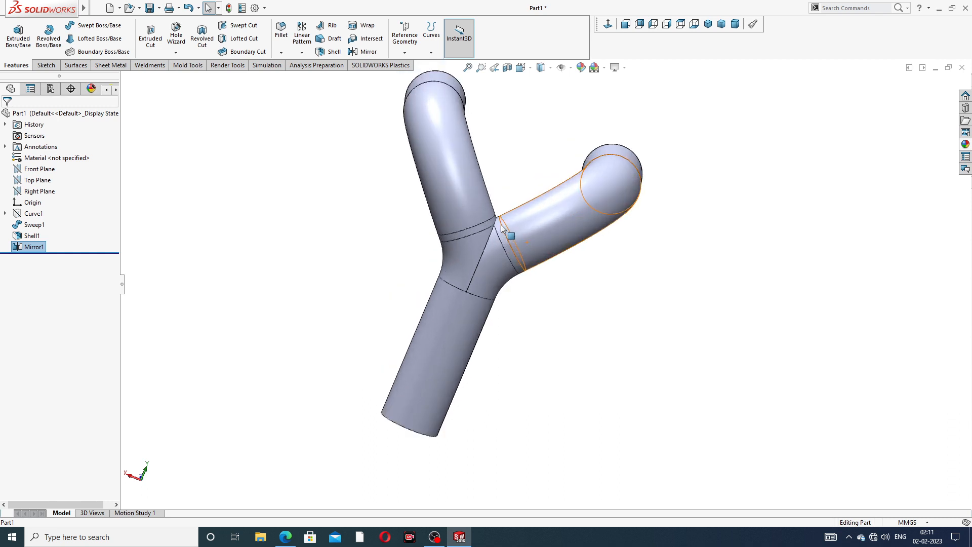
{"action": "left_click", "coordinate": [282, 53]}
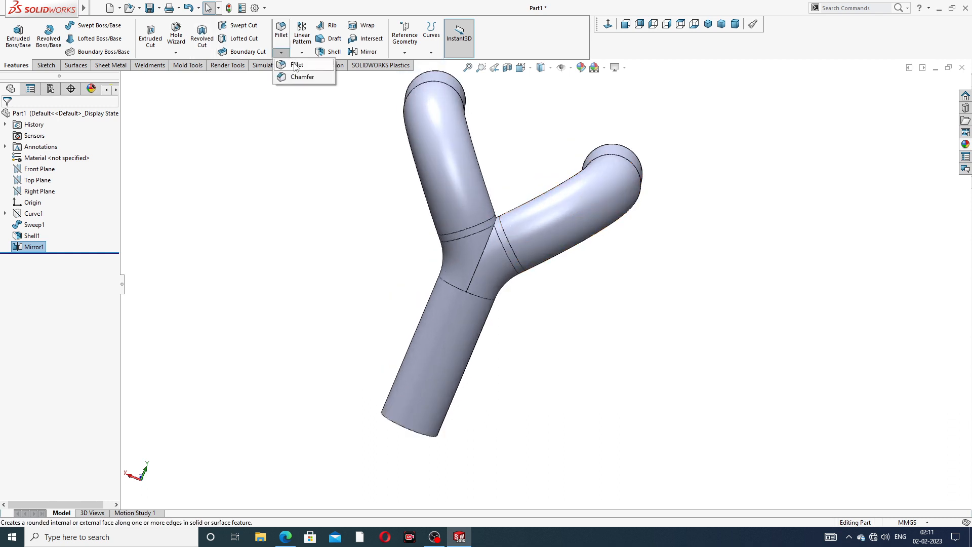
Fillet the branch junction edge at 5 mm radius with a Curvature Continuous profile
{"action": "left_click", "coordinate": [297, 63]}
{"action": "scroll", "coordinate": [494, 222], "scroll_direction": "down", "scroll_amount": 3}
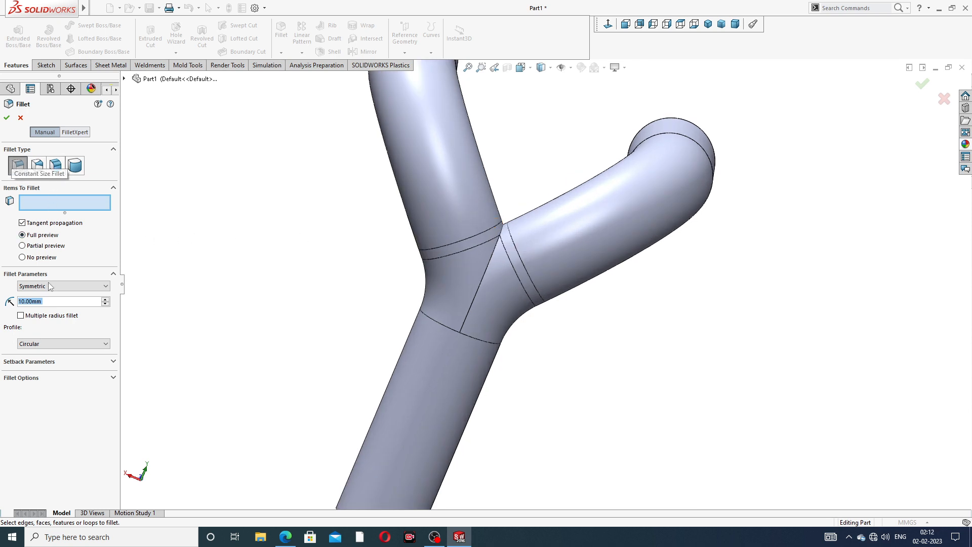
{"action": "type", "text": "5"}
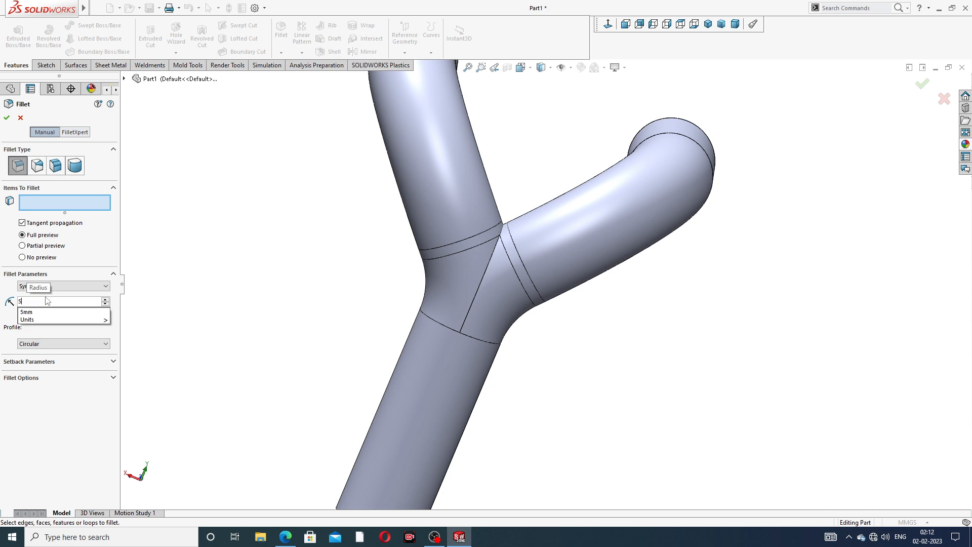
{"action": "key", "text": "Return"}
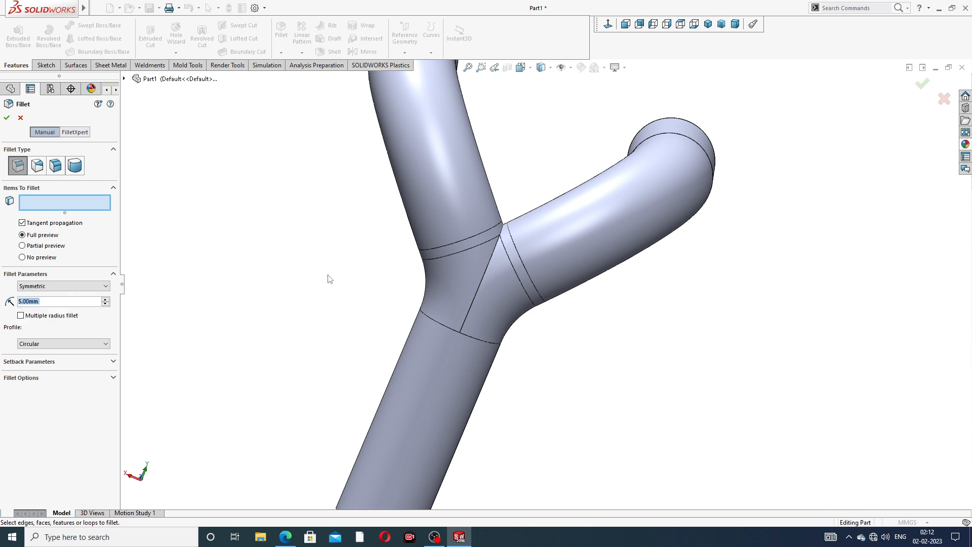
{"action": "scroll", "coordinate": [503, 260], "scroll_direction": "down", "scroll_amount": 2}
{"action": "left_click", "coordinate": [504, 257]}
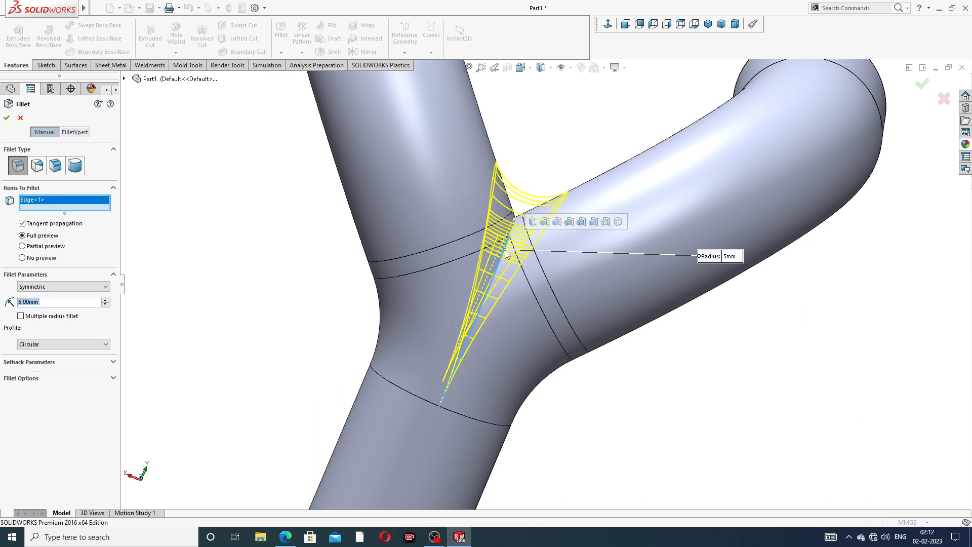
{"action": "scroll", "coordinate": [508, 254], "scroll_direction": "up", "scroll_amount": 2}
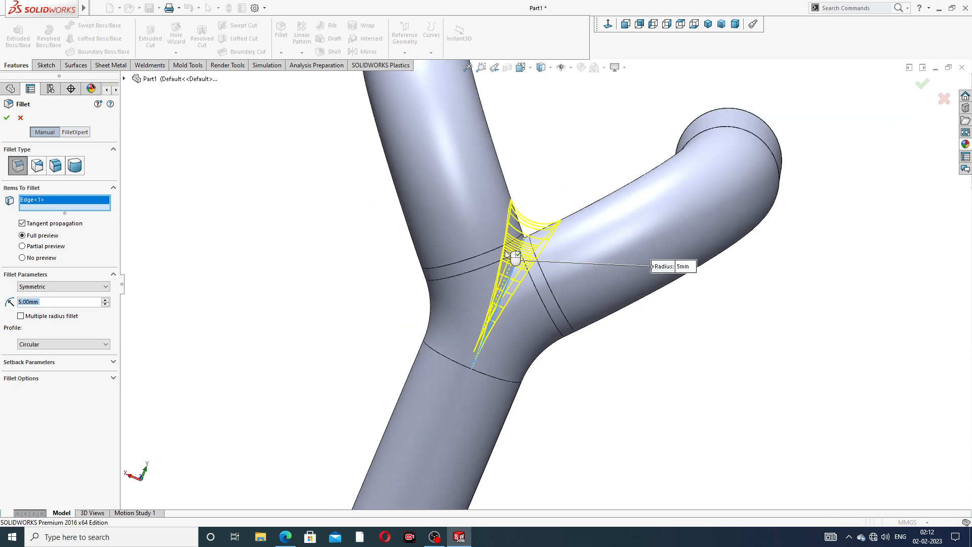
{"action": "left_click", "coordinate": [48, 346]}
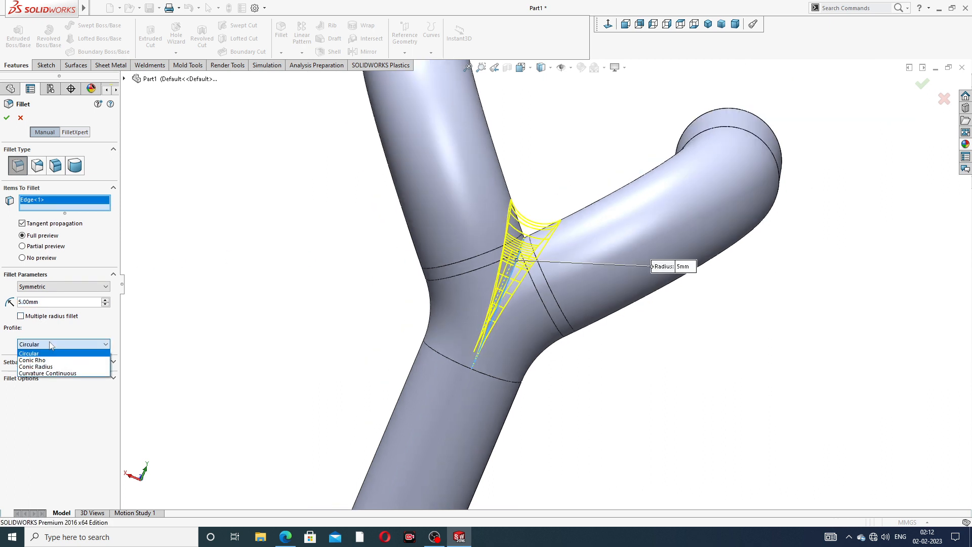
{"action": "left_click", "coordinate": [51, 373]}
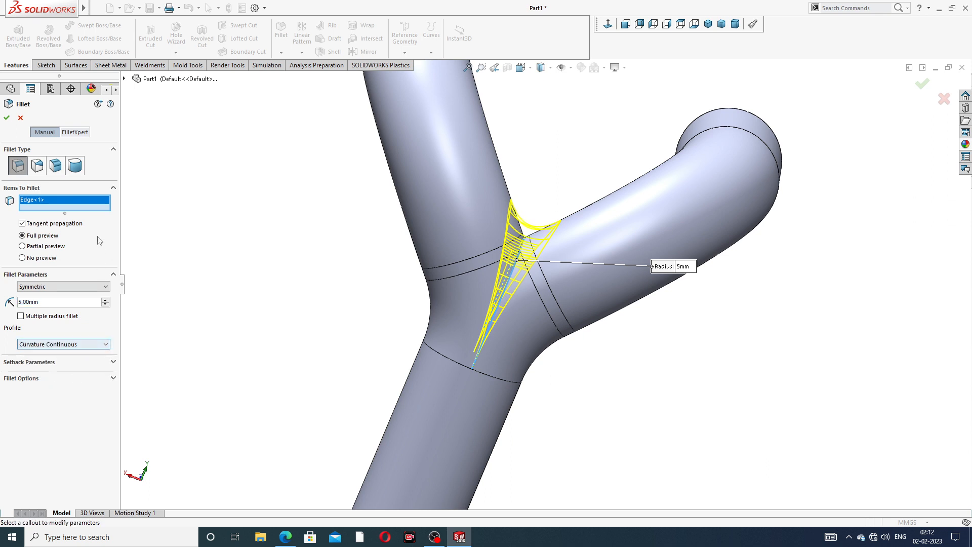
{"action": "left_click", "coordinate": [6, 117]}
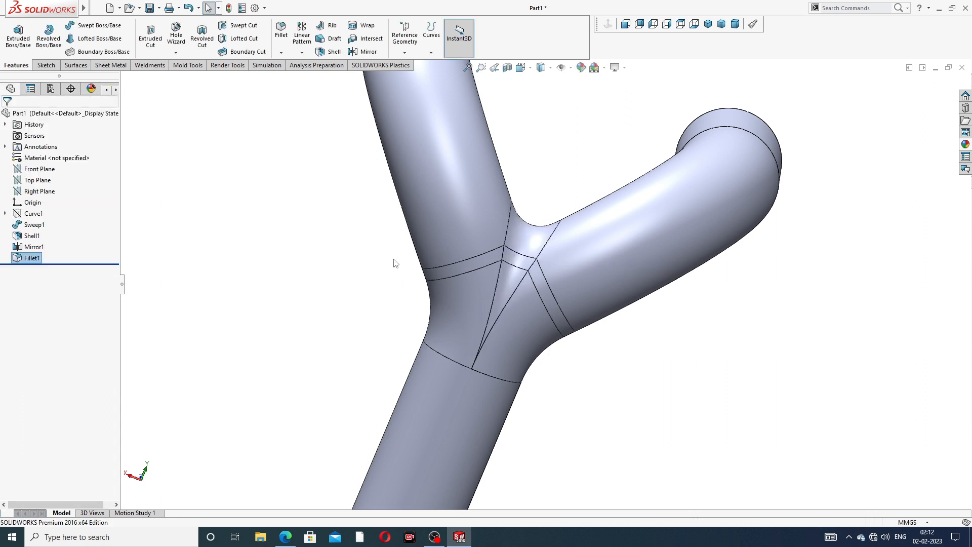
Start a new sketch on the outlet tube's end face, viewed normal to it
{"action": "scroll", "coordinate": [395, 259], "scroll_direction": "up", "scroll_amount": 3}
{"action": "middle_click_drag", "start_coordinate": [396, 263], "coordinate": [514, 268]}
{"action": "scroll", "coordinate": [510, 281], "scroll_direction": "down", "scroll_amount": 2}
{"action": "left_click", "coordinate": [494, 359]}
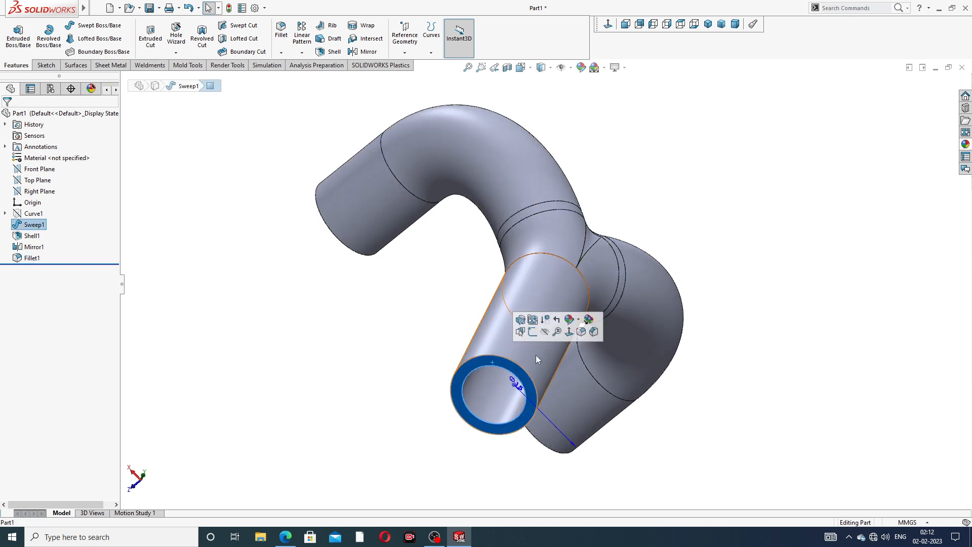
{"action": "left_click", "coordinate": [538, 332]}
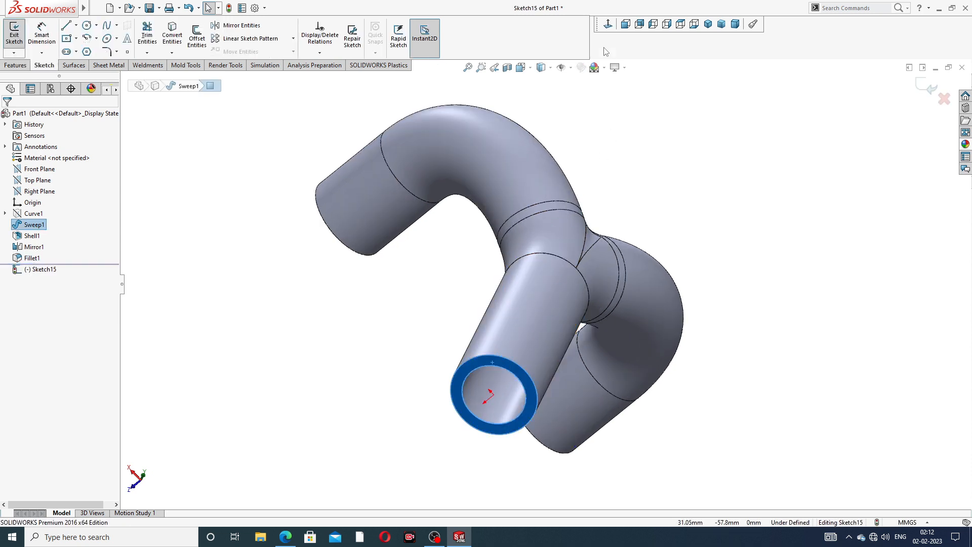
{"action": "left_click", "coordinate": [610, 29]}
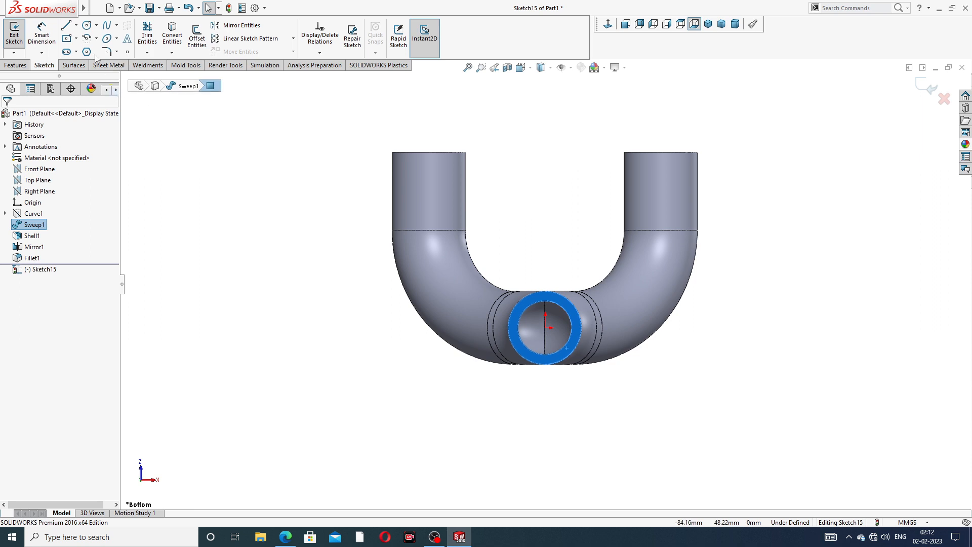
Draw a circle centred on the origin around the pipe end
{"action": "left_click", "coordinate": [87, 25]}
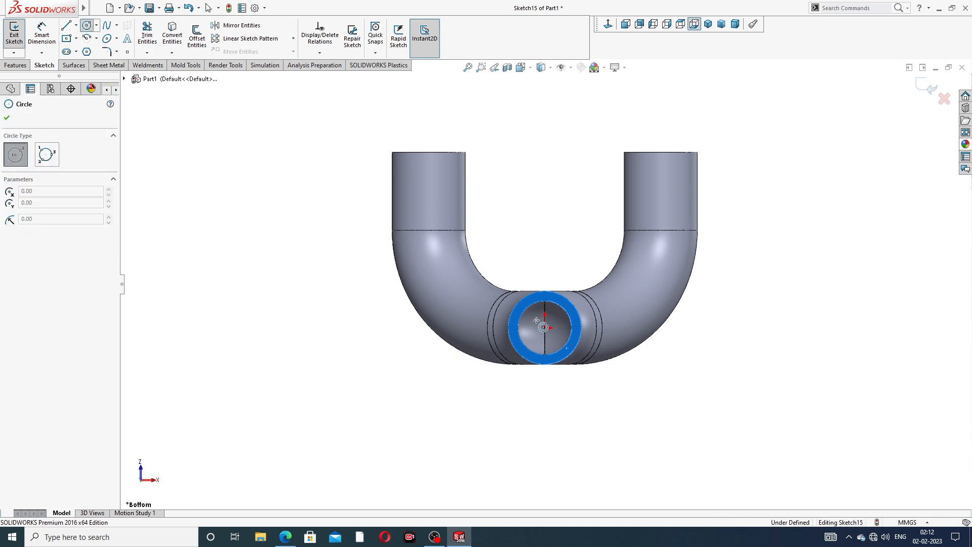
{"action": "left_click", "coordinate": [545, 328]}
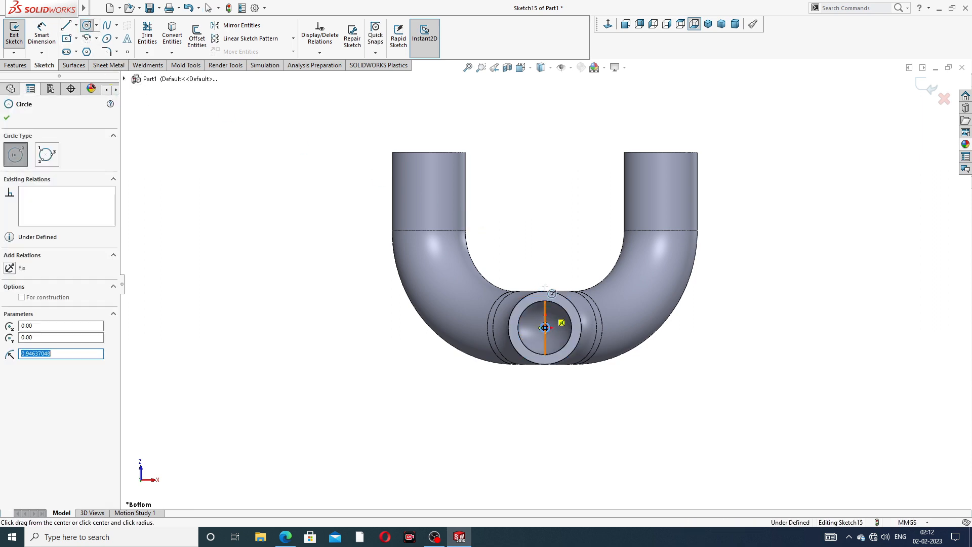
{"action": "scroll", "coordinate": [546, 356], "scroll_direction": "down", "scroll_amount": 3}
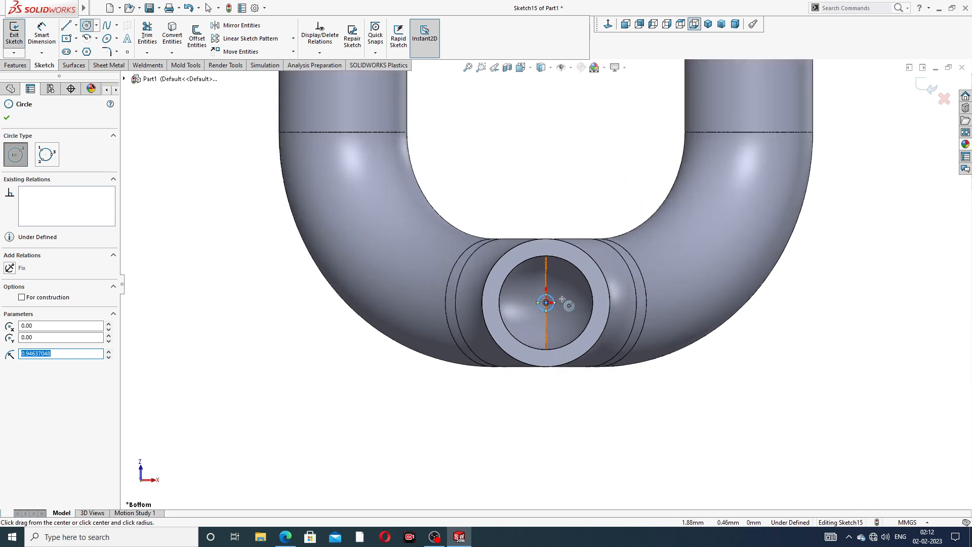
{"action": "right_click", "coordinate": [590, 221]}
{"action": "left_click", "coordinate": [605, 226]}
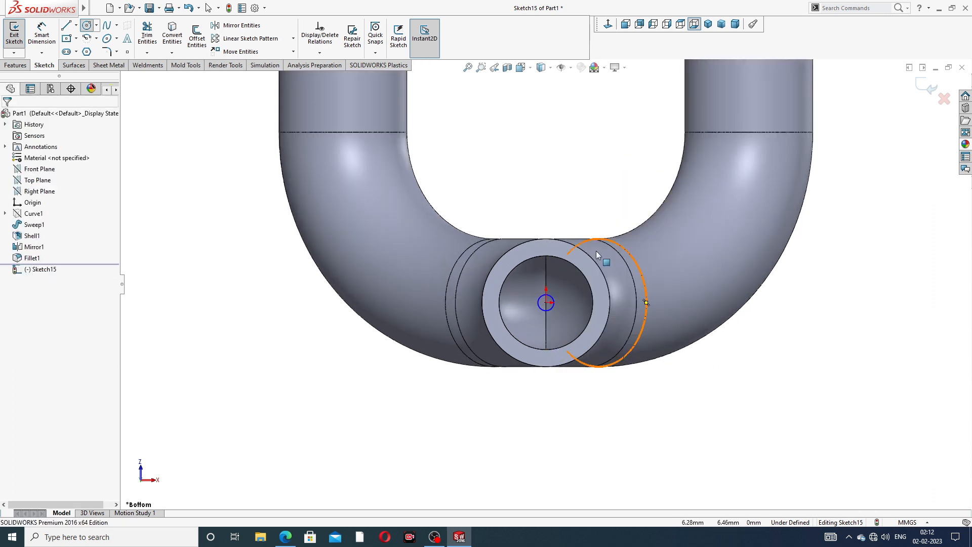
{"action": "left_click", "coordinate": [552, 293]}
{"action": "left_click", "coordinate": [575, 217]}
{"action": "key", "text": "Escape"}
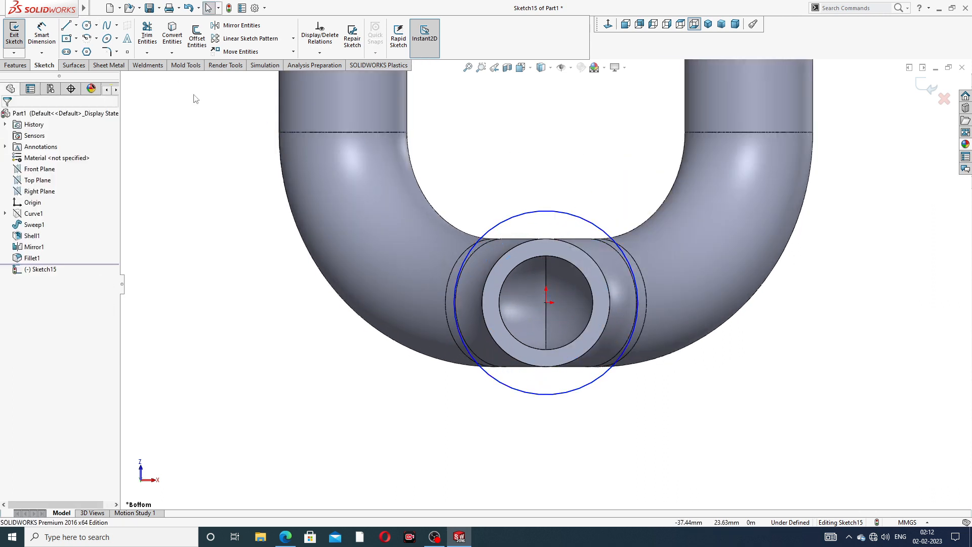
Dimension the circle's diameter to 25 mm
{"action": "left_click", "coordinate": [42, 41]}
{"action": "left_click", "coordinate": [568, 217]}
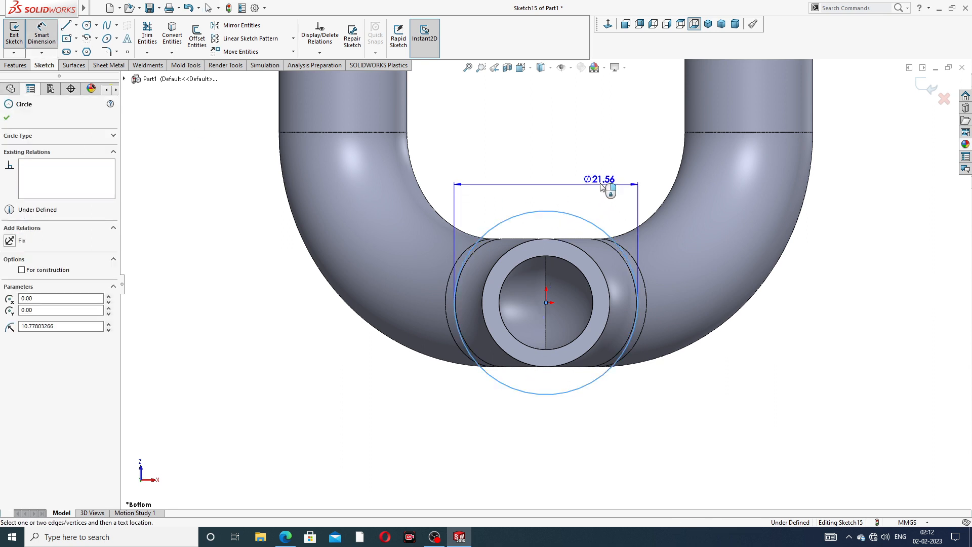
{"action": "left_click", "coordinate": [644, 187]}
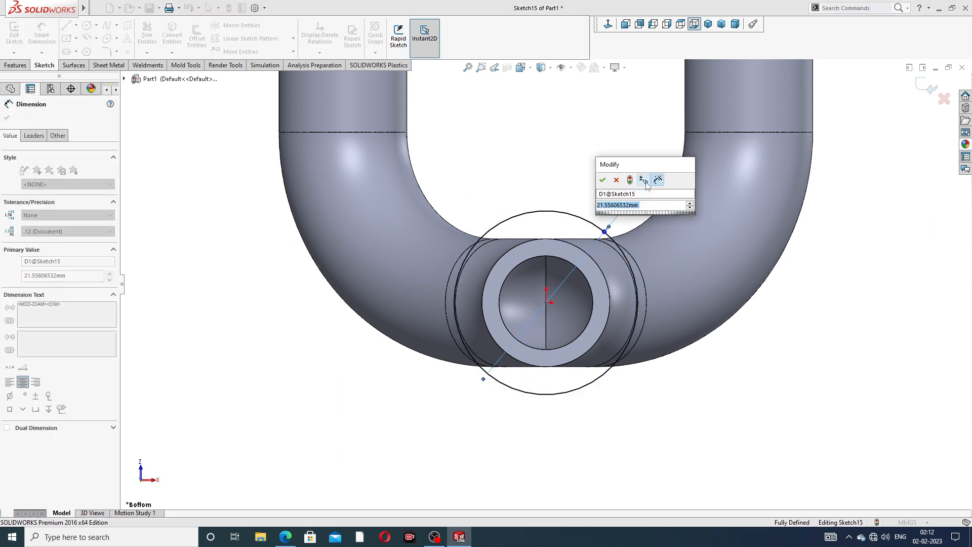
{"action": "type", "text": "25"}
{"action": "key", "text": "Return"}
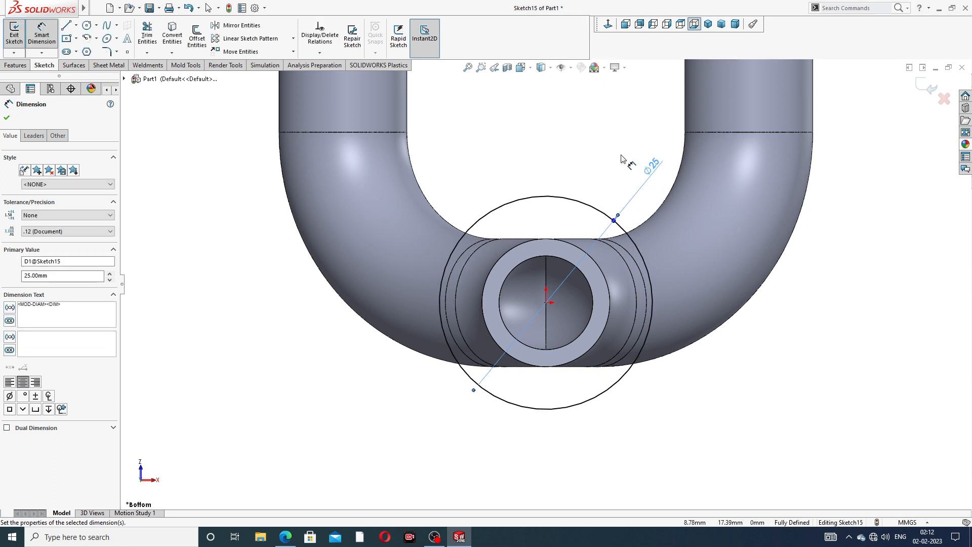
{"action": "right_click", "coordinate": [622, 158]}
{"action": "left_click", "coordinate": [639, 136]}
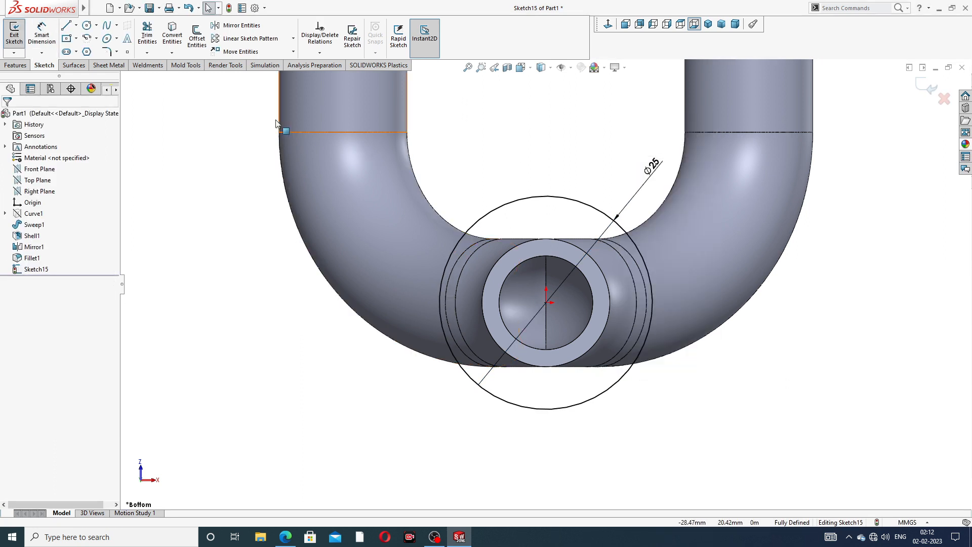
Try an extrusion, cancel it, and select the pipe's inner circular edge
{"action": "left_click", "coordinate": [15, 65]}
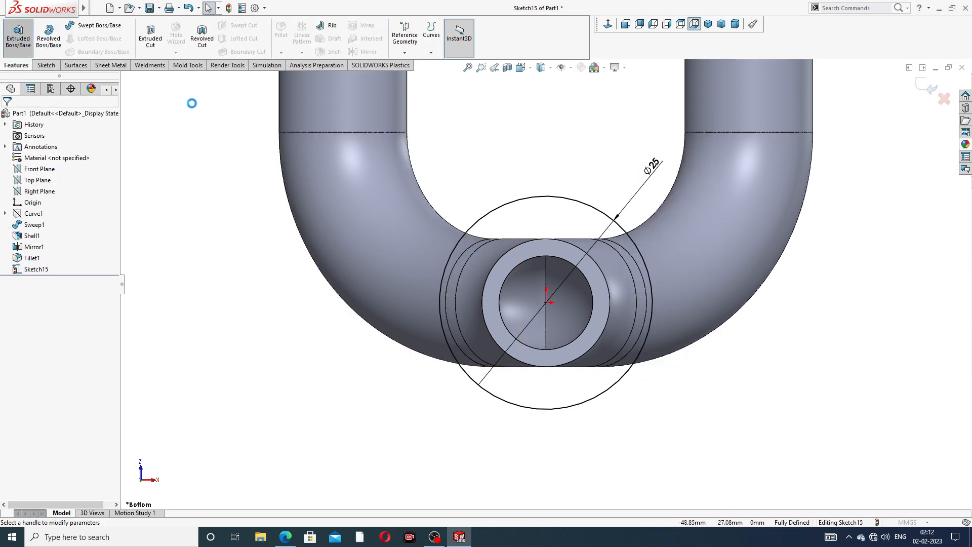
{"action": "left_click", "coordinate": [18, 36]}
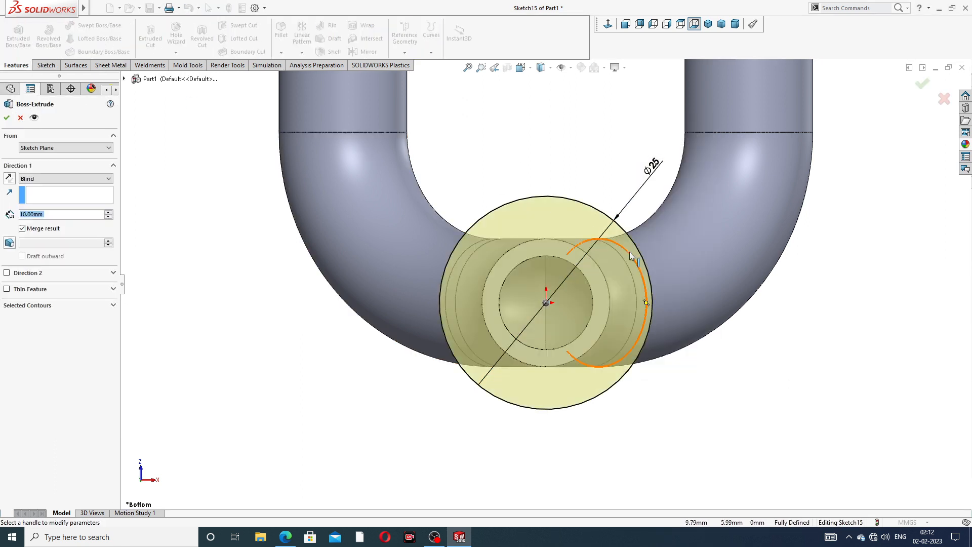
{"action": "left_click", "coordinate": [20, 117]}
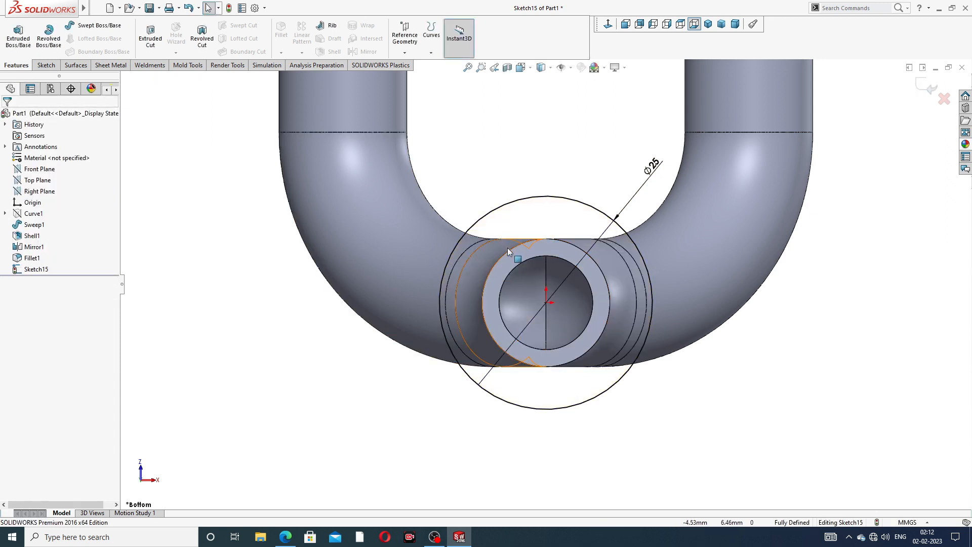
{"action": "left_click", "coordinate": [557, 257]}
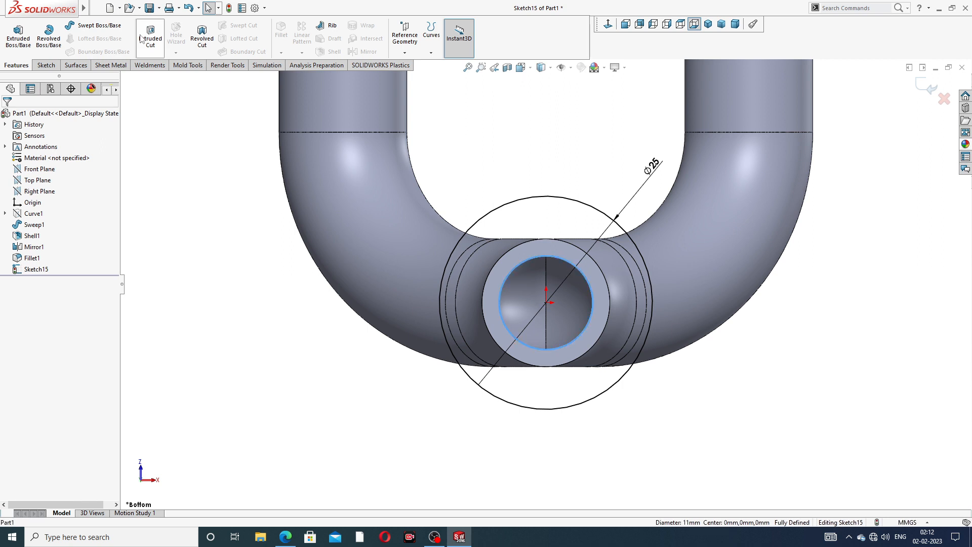
{"action": "left_click", "coordinate": [45, 65]}
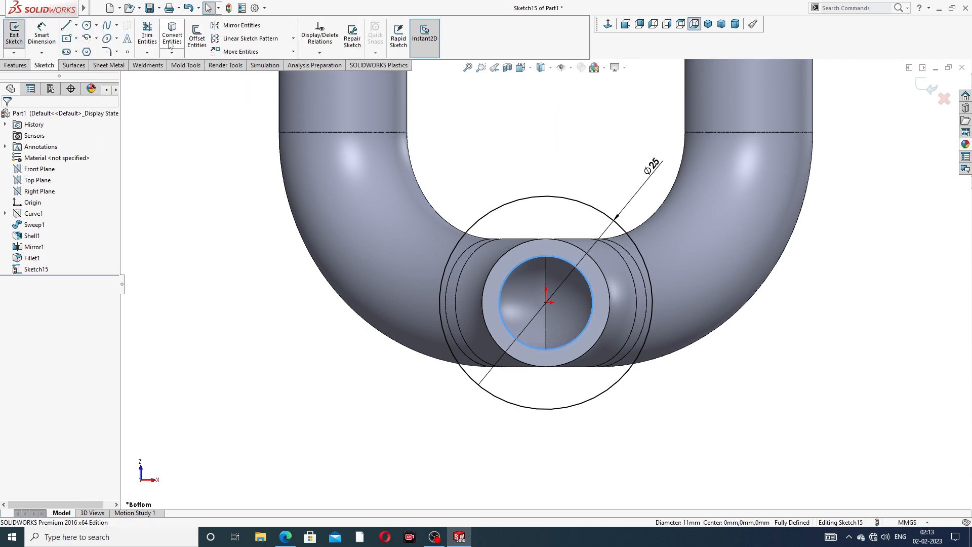
{"action": "left_click", "coordinate": [232, 95]}
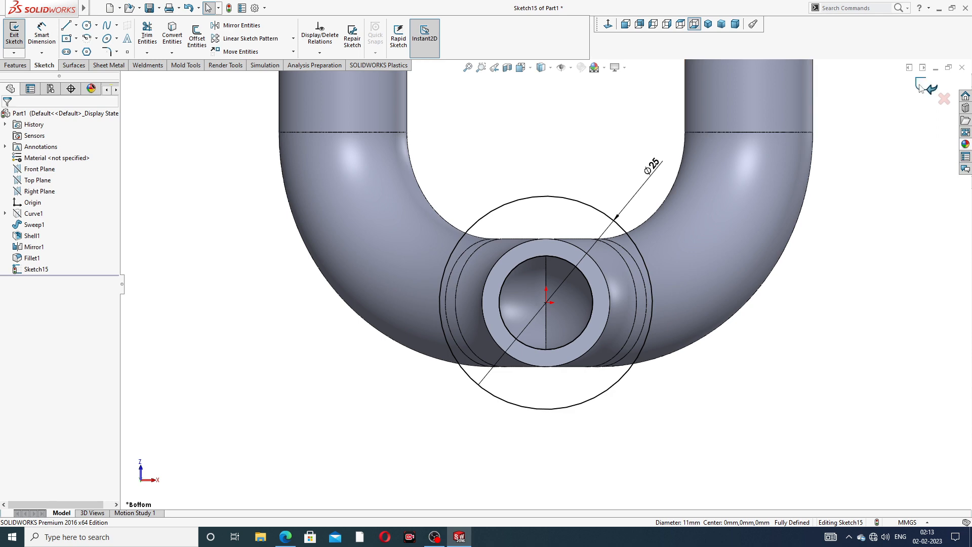
Restart Extruded Boss/Base on the 25 mm circle and bring up the PIPE WITH FLANGE drawing
{"action": "left_click", "coordinate": [15, 65]}
{"action": "left_click", "coordinate": [18, 35]}
{"action": "scroll", "coordinate": [561, 235], "scroll_direction": "up", "scroll_amount": 3}
{"action": "middle_click_drag", "start_coordinate": [560, 235], "coordinate": [344, 305]}
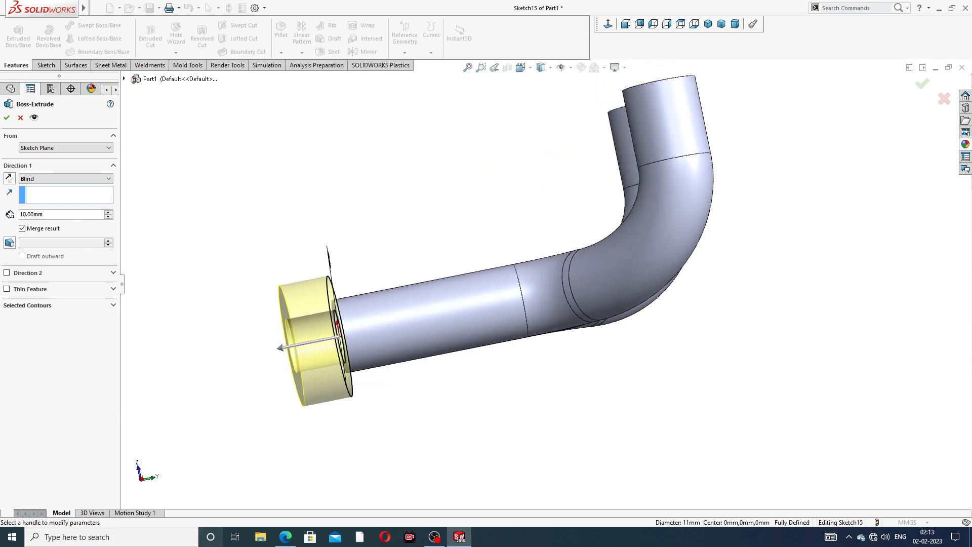
{"action": "left_click", "coordinate": [285, 537]}
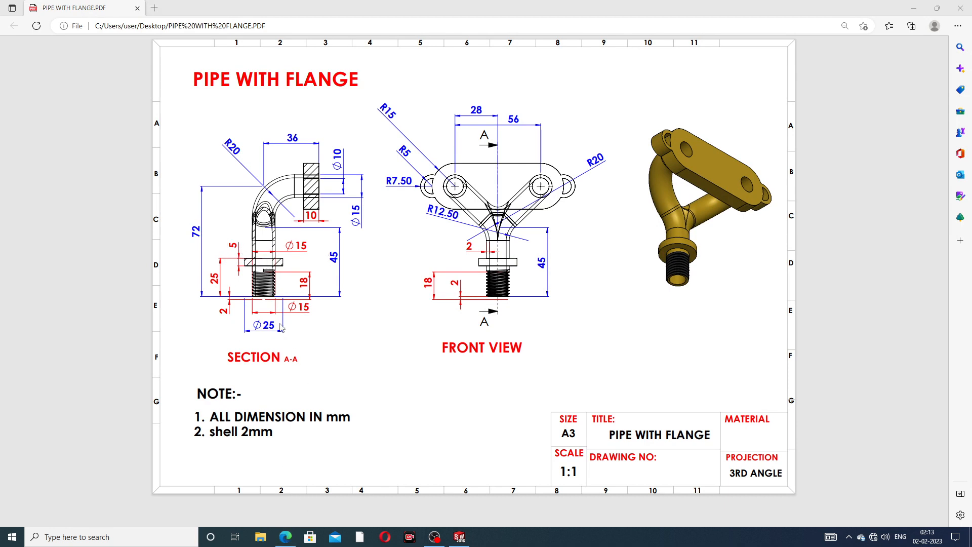
Back in SOLIDWORKS, set the flange extrusion depth to 5 mm
{"action": "left_click", "coordinate": [286, 537]}
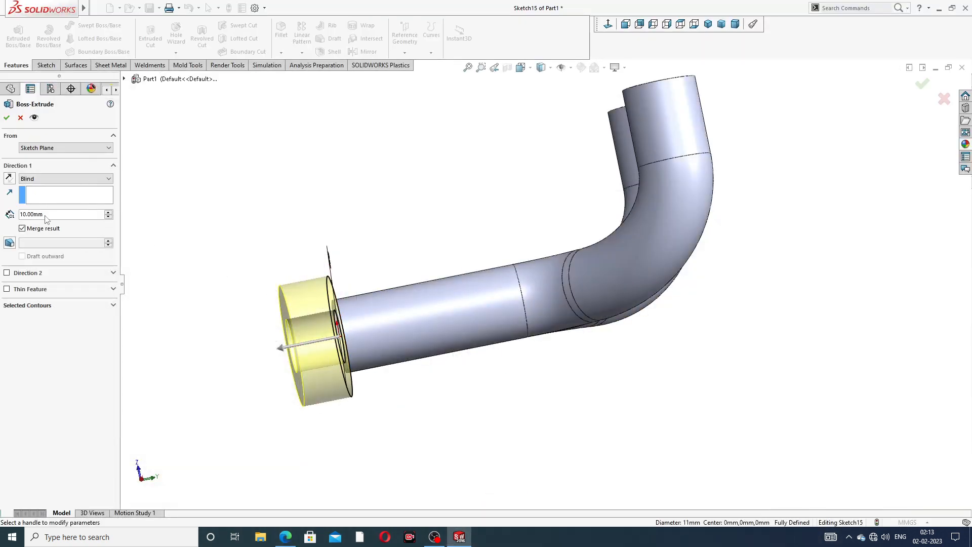
{"action": "left_click_drag", "start_coordinate": [45, 215], "coordinate": [7, 216]}
{"action": "type", "text": "5"}
{"action": "key", "text": "Return"}
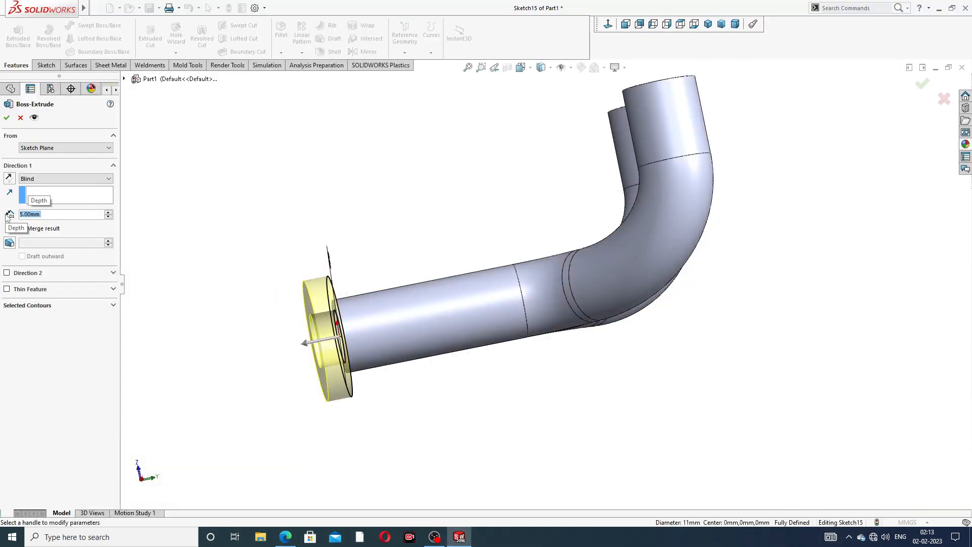
{"action": "middle_click_drag", "start_coordinate": [188, 290], "coordinate": [210, 247]}
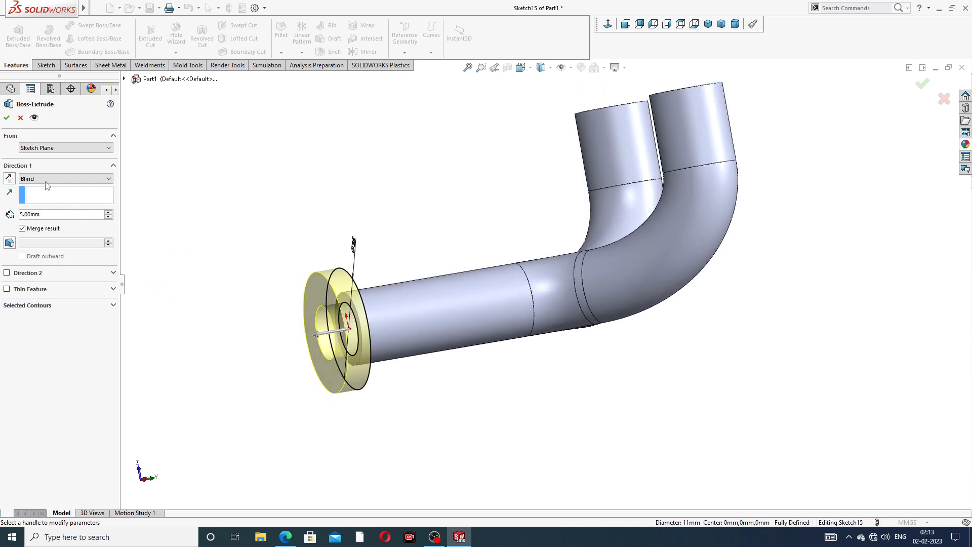
Start the extrusion at a reversed 25 mm offset and confirm the flange ring
{"action": "left_click", "coordinate": [59, 147]}
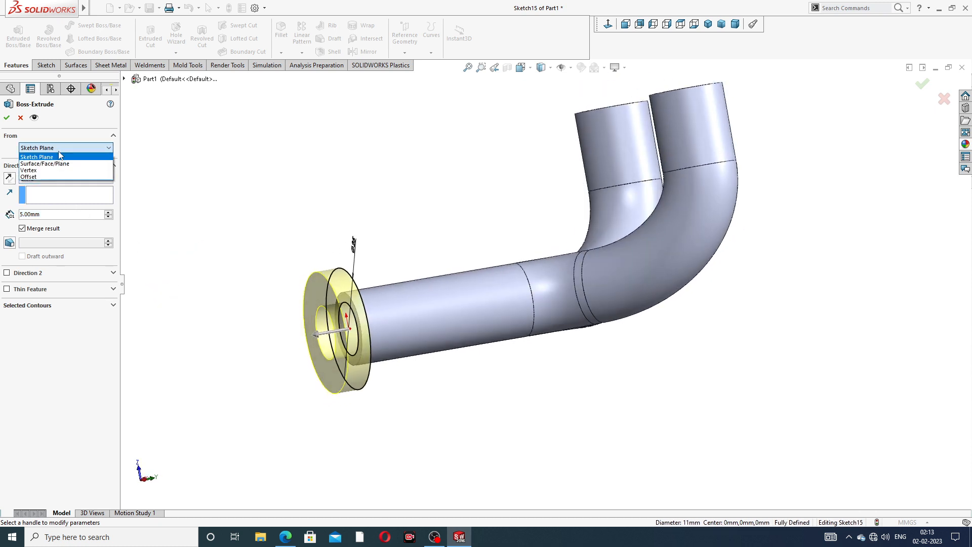
{"action": "left_click", "coordinate": [52, 176]}
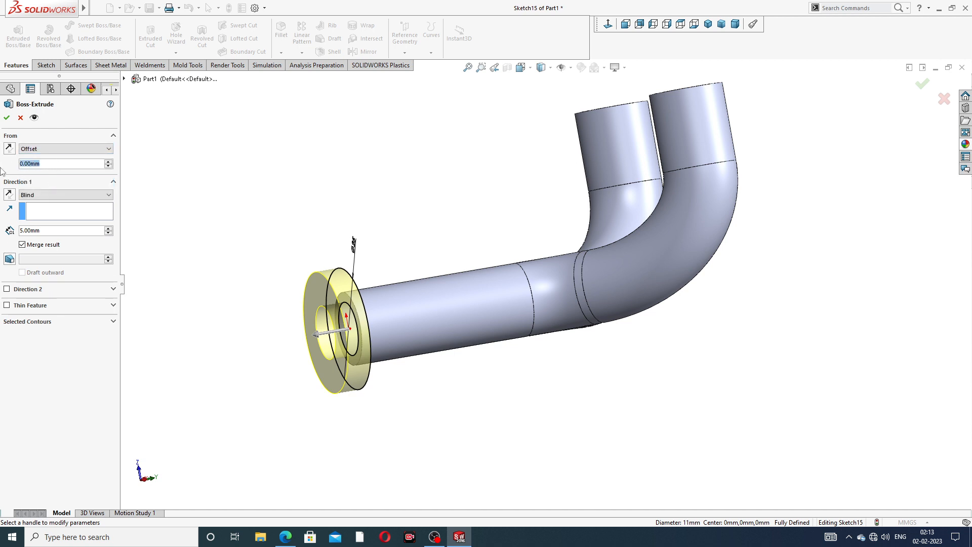
{"action": "type", "text": "25"}
{"action": "key", "text": "Return"}
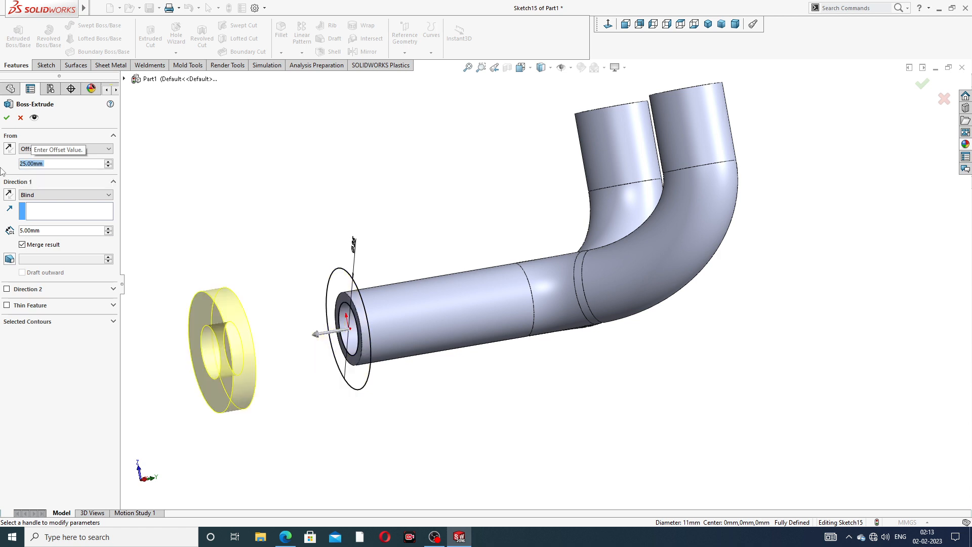
{"action": "left_click", "coordinate": [10, 147]}
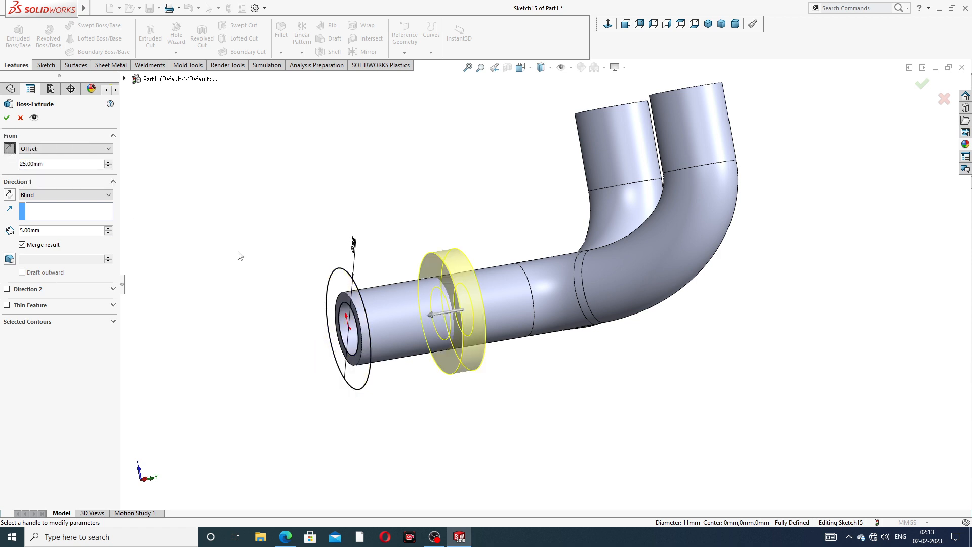
{"action": "middle_click_drag", "start_coordinate": [238, 254], "coordinate": [433, 288]}
{"action": "scroll", "coordinate": [398, 302], "scroll_direction": "down", "scroll_amount": 1}
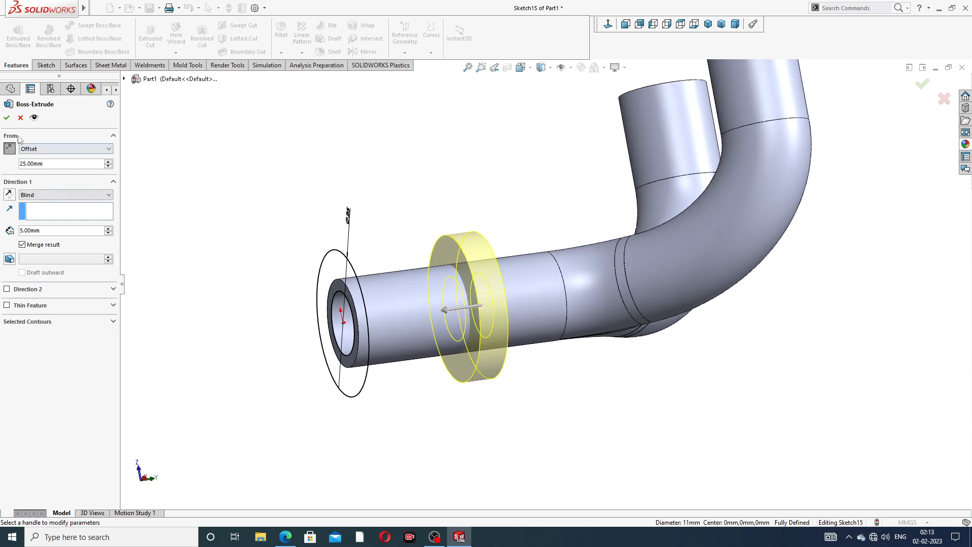
{"action": "left_click", "coordinate": [7, 118]}
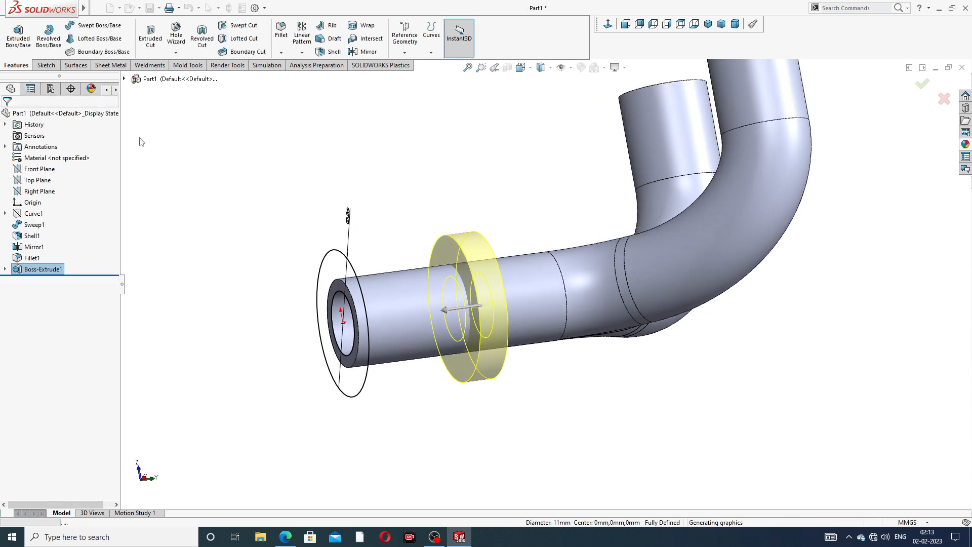
Reopen Boss-Extrude1 for editing from the feature tree
{"action": "left_click", "coordinate": [392, 203]}
{"action": "scroll", "coordinate": [469, 207], "scroll_direction": "up", "scroll_amount": 2}
{"action": "middle_click_drag", "start_coordinate": [490, 230], "coordinate": [618, 345]}
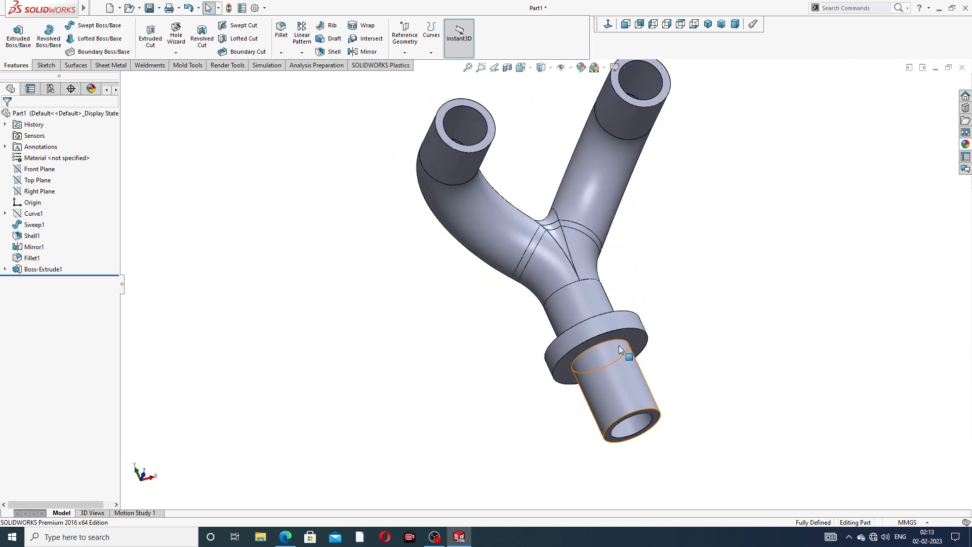
{"action": "left_click", "coordinate": [49, 270]}
{"action": "left_click", "coordinate": [55, 240]}
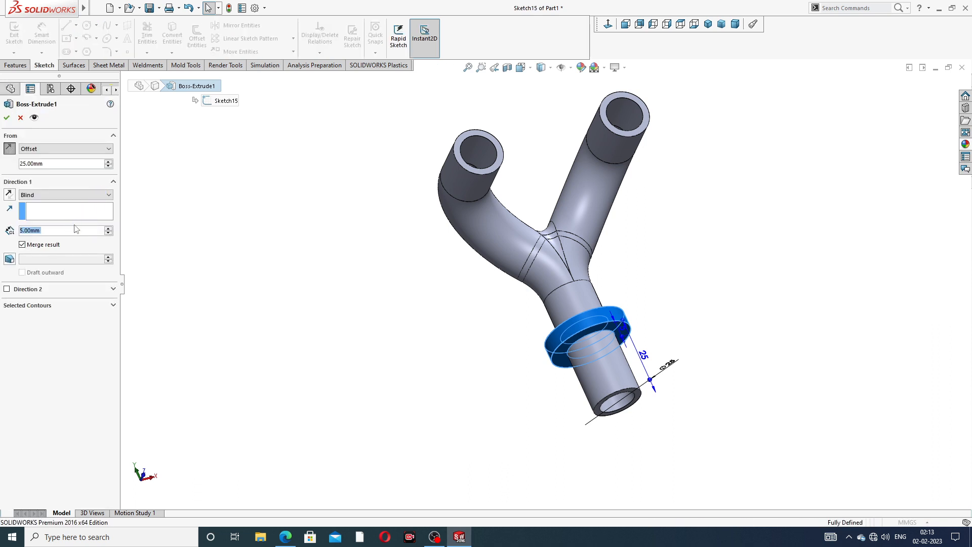
Reverse the 5 mm extrusion direction so the ring sits on the outlet leg, and accept
{"action": "scroll", "coordinate": [275, 261], "scroll_direction": "down", "scroll_amount": 2}
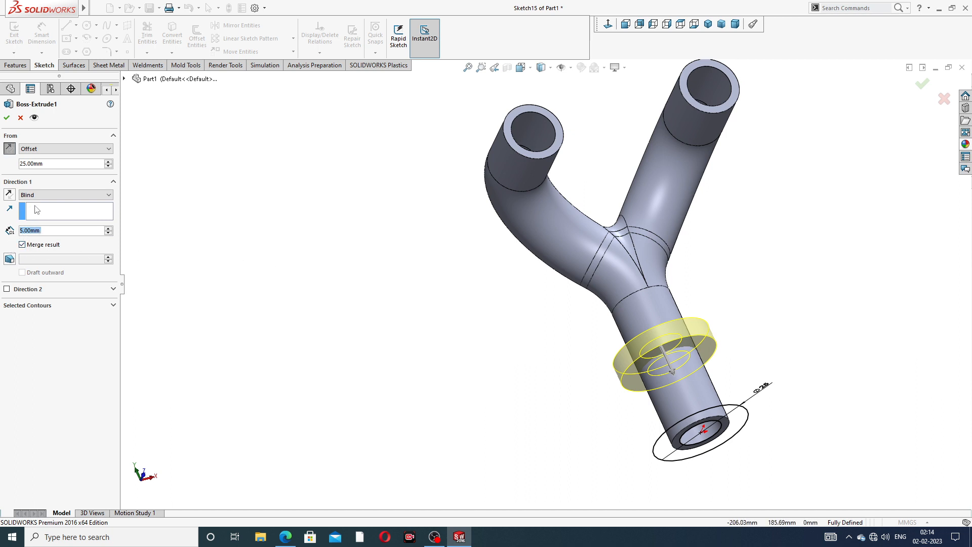
{"action": "left_click", "coordinate": [10, 194]}
{"action": "mouse_move", "coordinate": [463, 285]}
{"action": "middle_mouse_down"}
{"action": "mouse_move", "coordinate": [433, 282]}
{"action": "mouse_move", "coordinate": [475, 305]}
{"action": "mouse_move", "coordinate": [466, 299]}
{"action": "middle_mouse_up"}
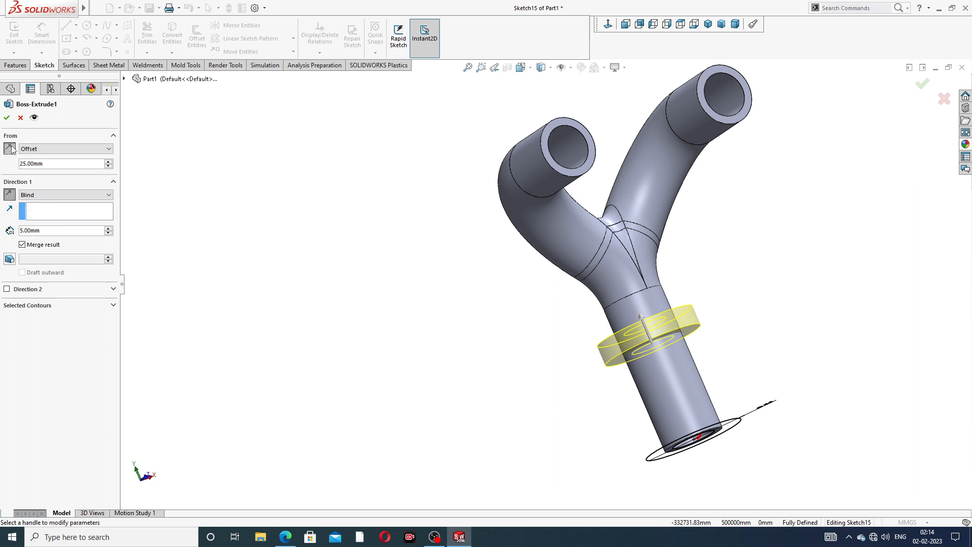
{"action": "left_click", "coordinate": [6, 117]}
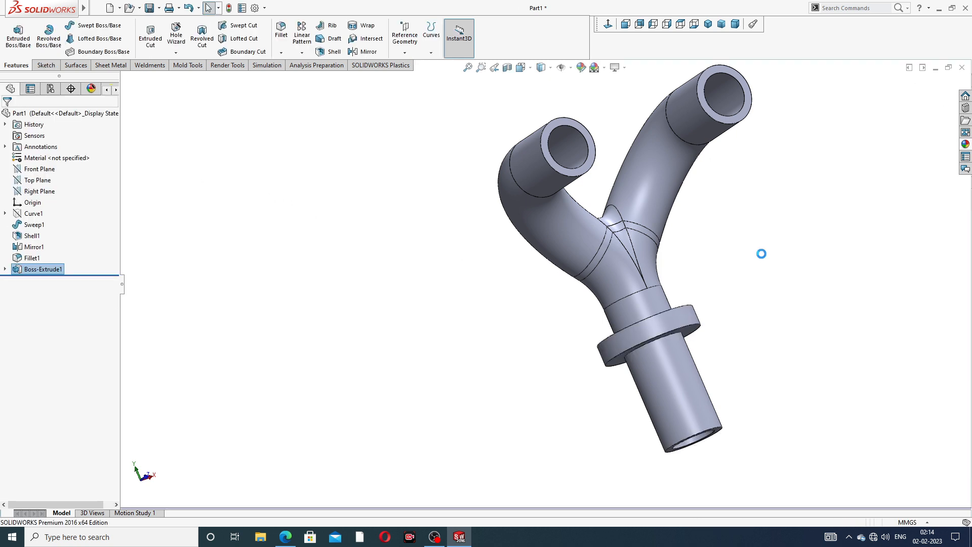
Start a new sketch on the right tube's end face, viewed from the front
{"action": "middle_click_drag", "start_coordinate": [753, 254], "coordinate": [666, 186]}
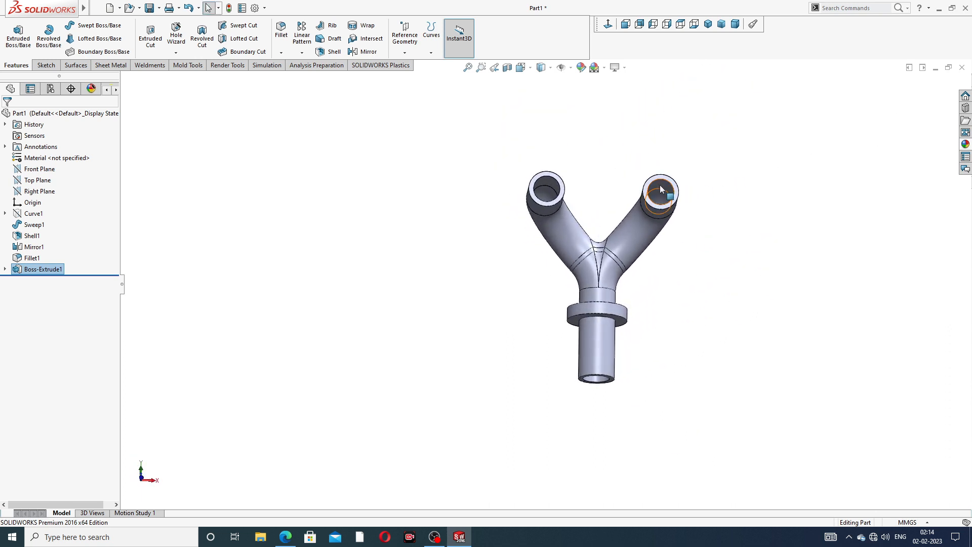
{"action": "scroll", "coordinate": [660, 189], "scroll_direction": "down", "scroll_amount": 3}
{"action": "left_click", "coordinate": [648, 190]}
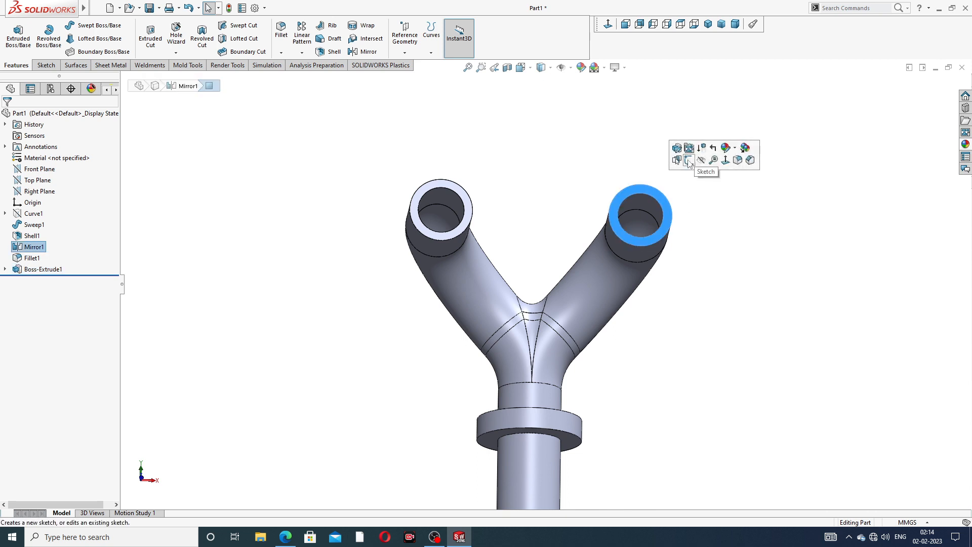
{"action": "left_click", "coordinate": [688, 161]}
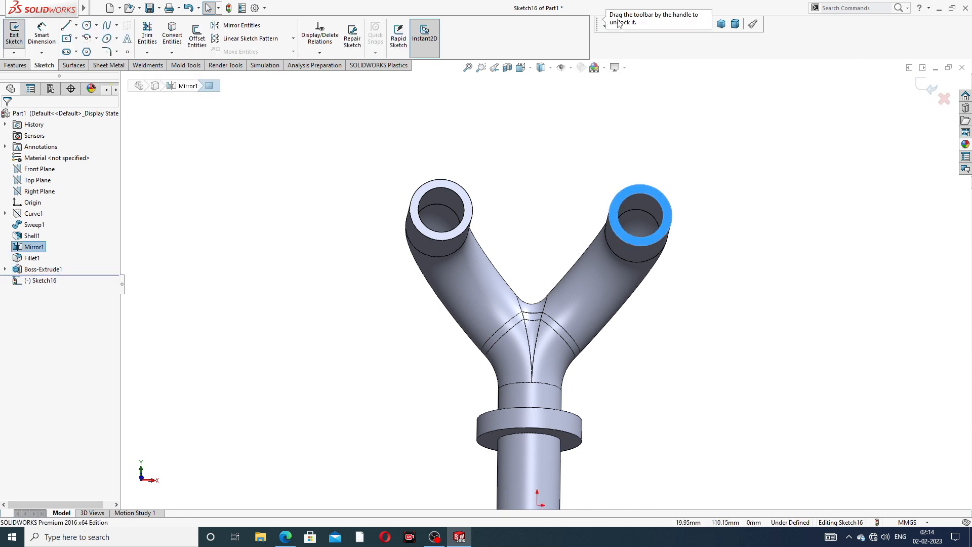
{"action": "left_click", "coordinate": [673, 84]}
{"action": "left_click", "coordinate": [625, 25]}
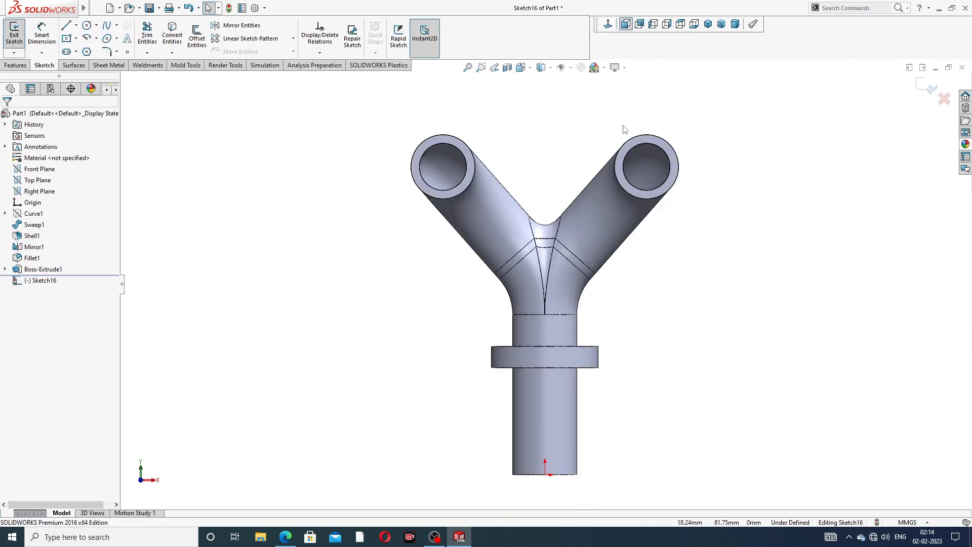
Draw a straight slot from the left tube's centre to the right tube's centre
{"action": "left_click", "coordinate": [76, 39]}
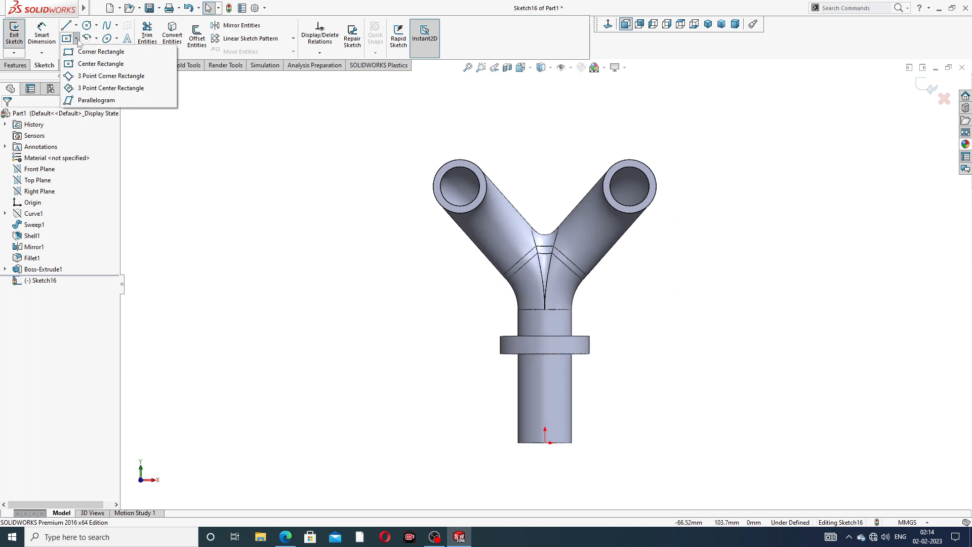
{"action": "left_click", "coordinate": [98, 64]}
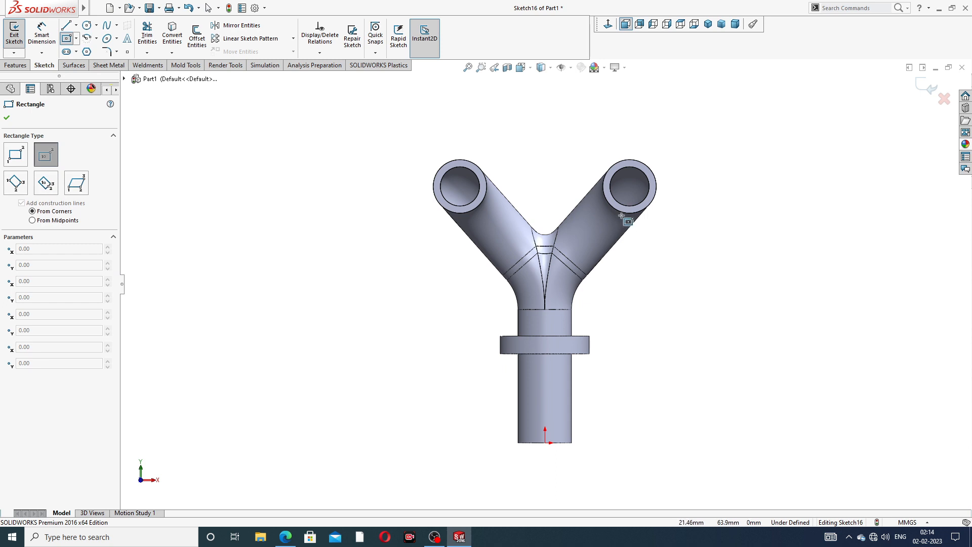
{"action": "left_click", "coordinate": [7, 119]}
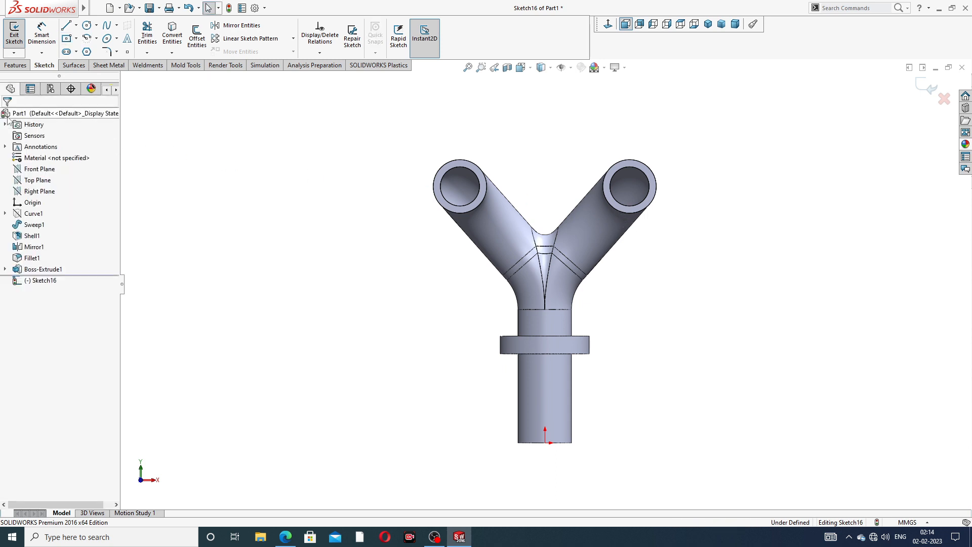
{"action": "left_click", "coordinate": [75, 52]}
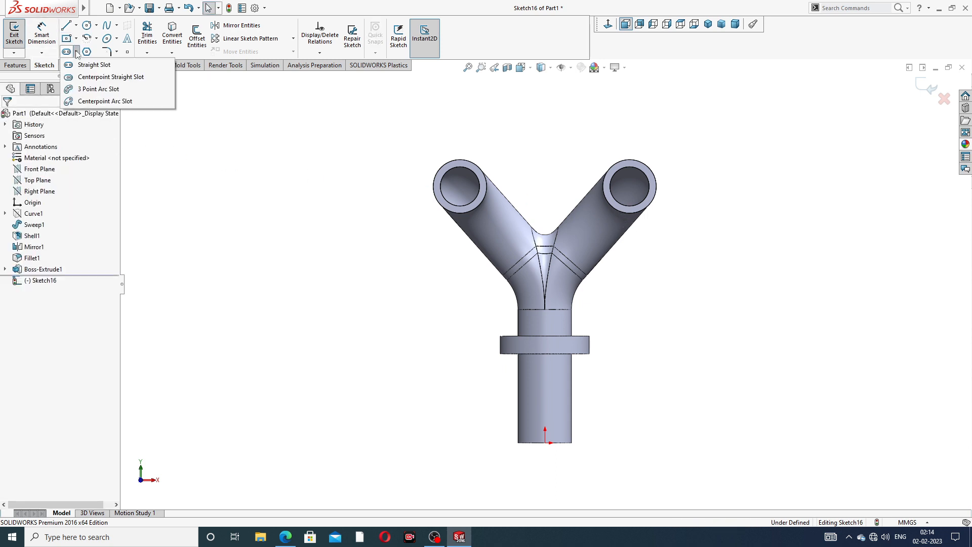
{"action": "left_click", "coordinate": [101, 65]}
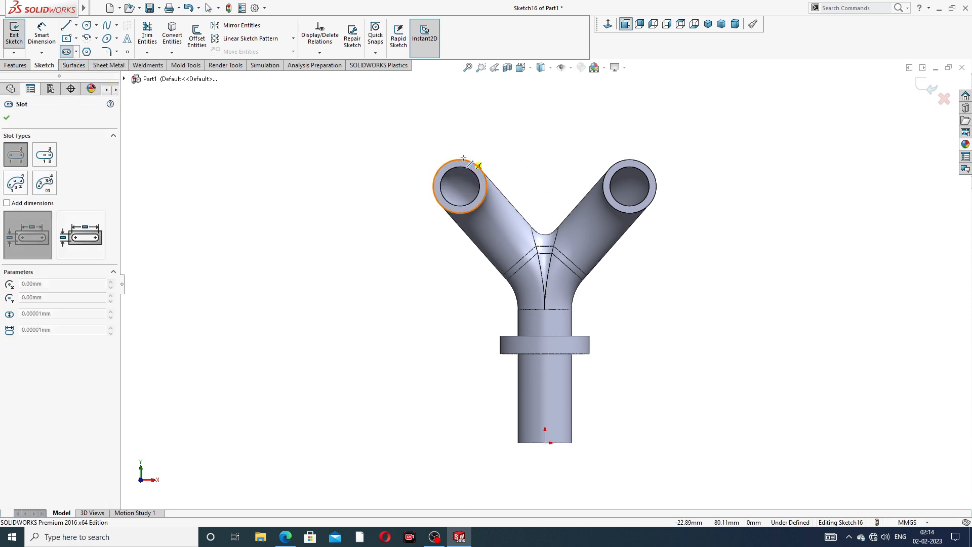
{"action": "left_click", "coordinate": [459, 187]}
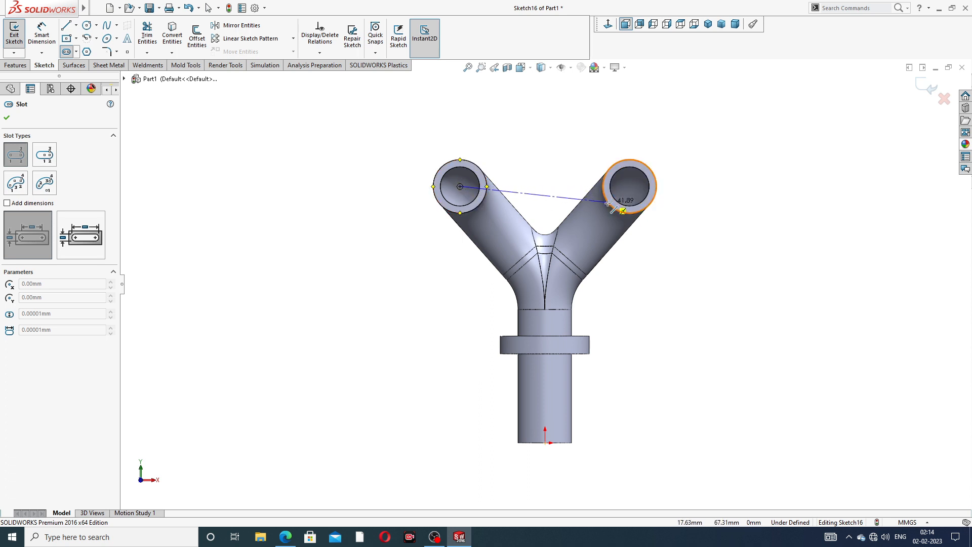
{"action": "left_click", "coordinate": [630, 186]}
{"action": "left_click", "coordinate": [565, 135]}
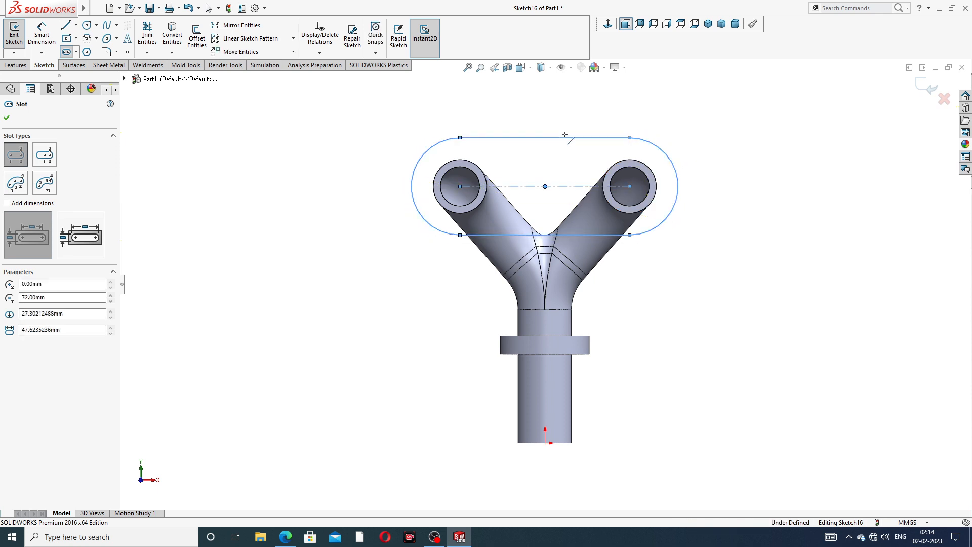
{"action": "right_click", "coordinate": [680, 94]}
{"action": "left_click", "coordinate": [704, 117]}
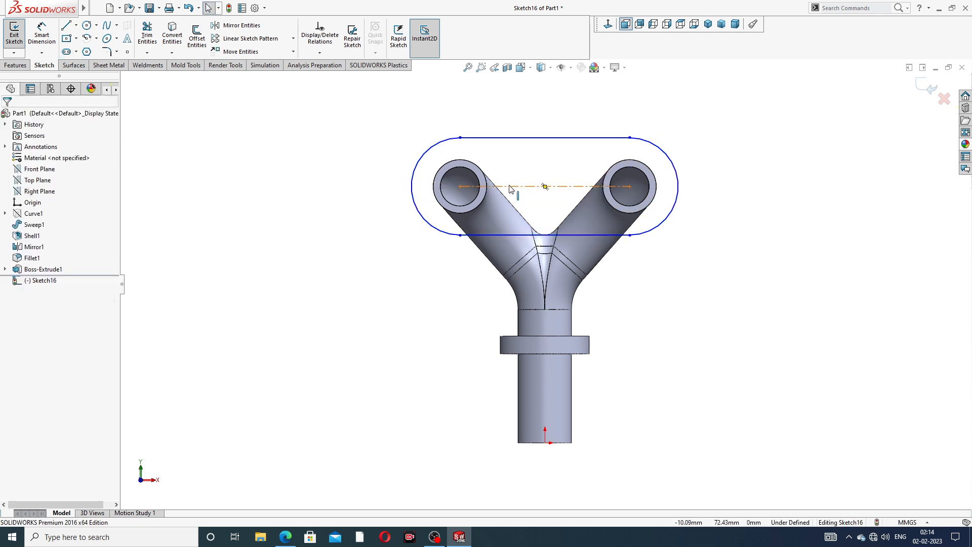
Dimension the slot's end arc to R15 and bring up the reference drawing
{"action": "left_click", "coordinate": [42, 35]}
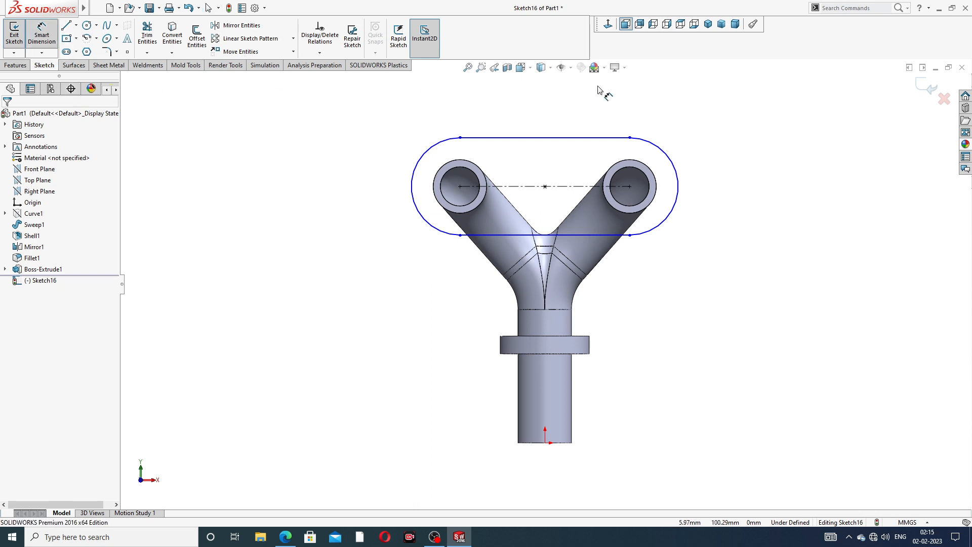
{"action": "left_click", "coordinate": [673, 155]}
{"action": "left_click", "coordinate": [688, 141]}
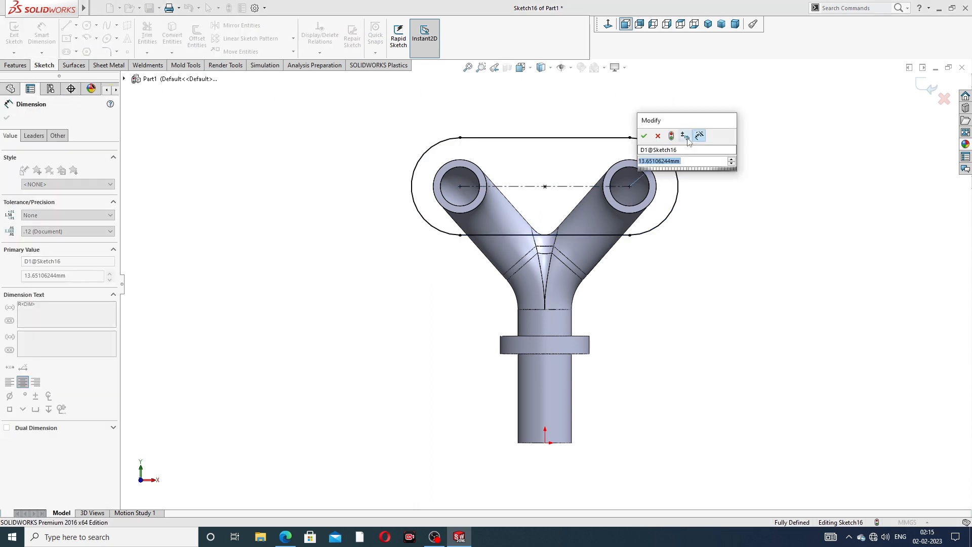
{"action": "type", "text": "15"}
{"action": "left_click", "coordinate": [644, 136]}
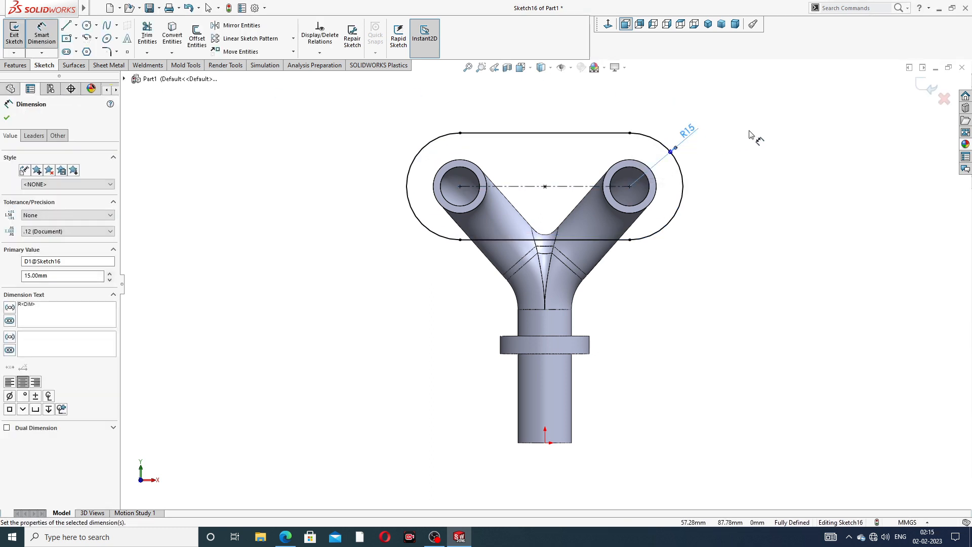
{"action": "left_click", "coordinate": [750, 135]}
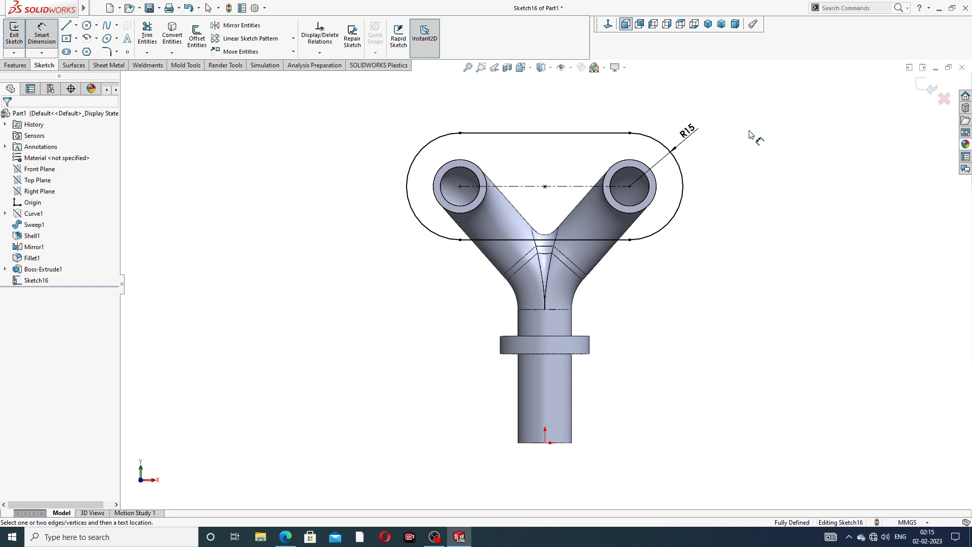
{"action": "right_click", "coordinate": [750, 135]}
{"action": "left_click", "coordinate": [774, 149]}
{"action": "left_click", "coordinate": [286, 536]}
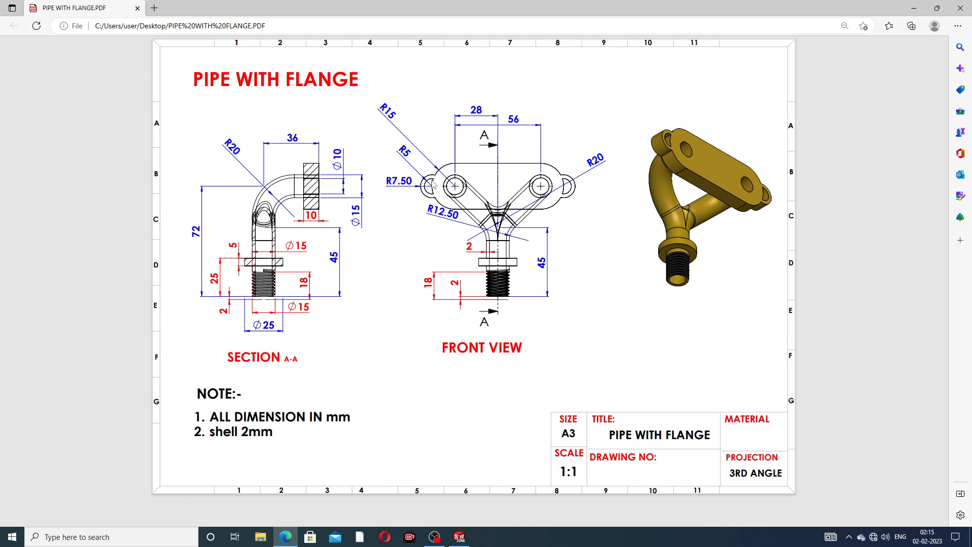
Minimize the PIPE WITH FLANGE drawing to return to the SOLIDWORKS sketch
{"action": "left_click", "coordinate": [284, 536]}
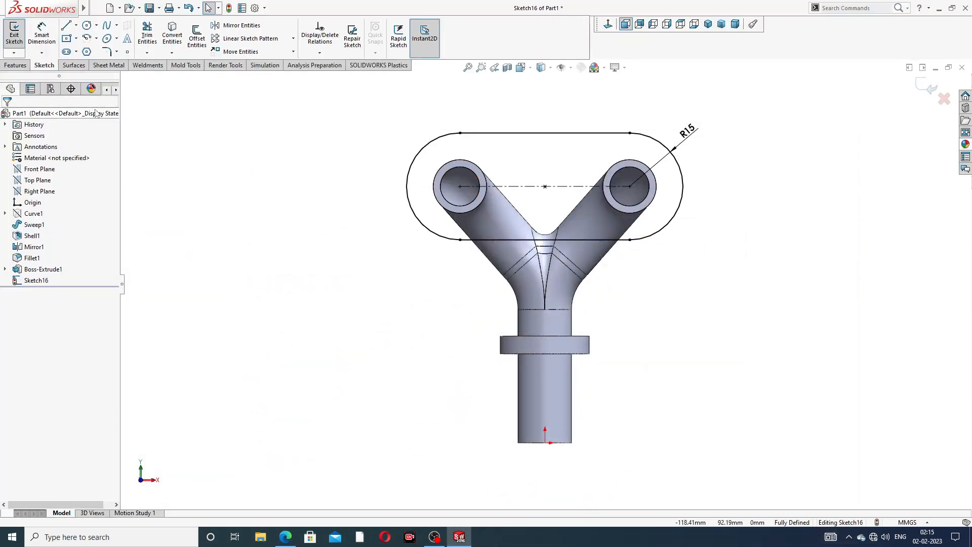
Draw a pair of concentric ear circles at each end of the slot
{"action": "left_click", "coordinate": [87, 26]}
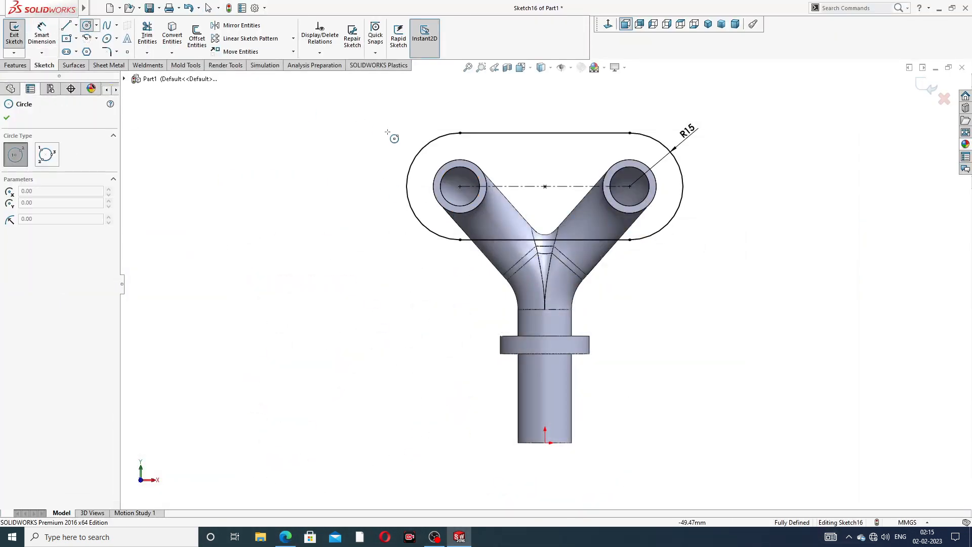
{"action": "left_click", "coordinate": [406, 187]}
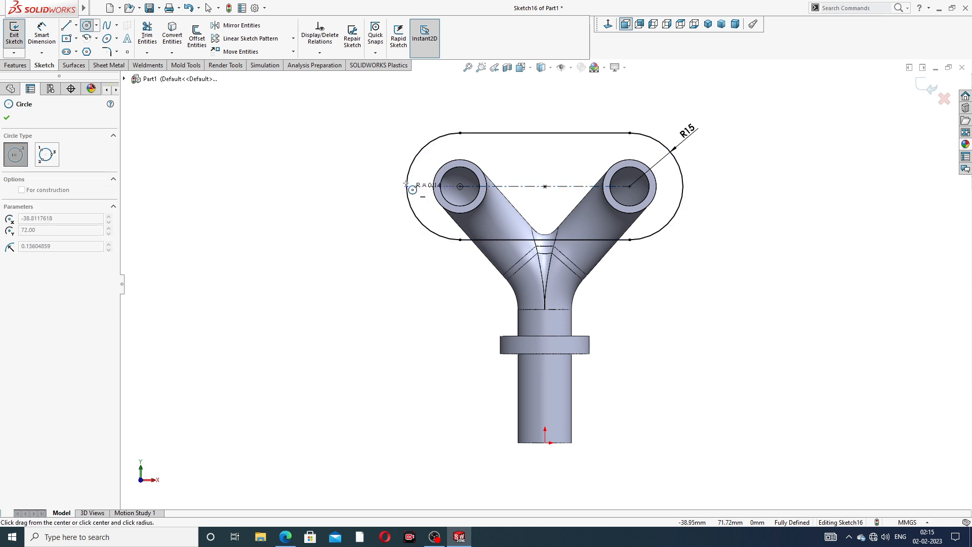
{"action": "left_click", "coordinate": [400, 169]}
{"action": "left_click", "coordinate": [406, 186]}
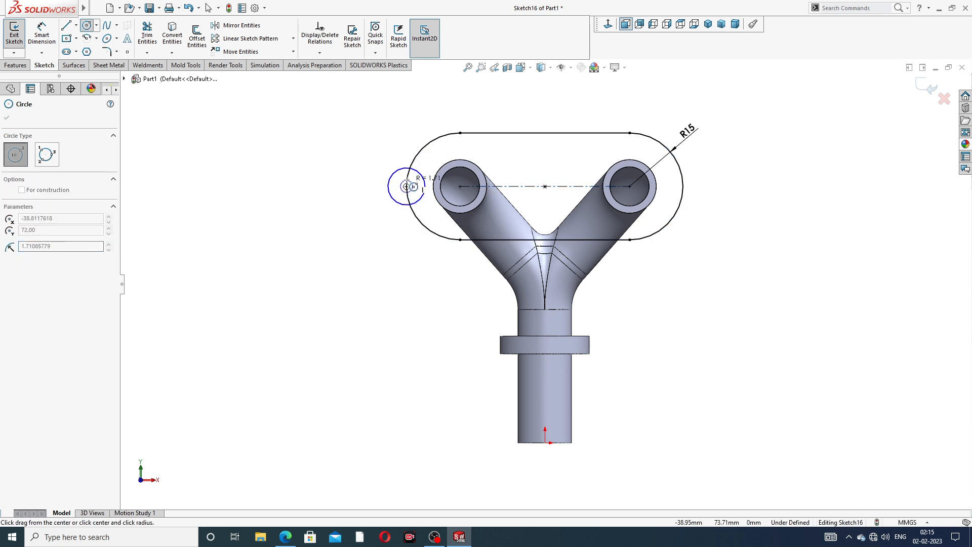
{"action": "left_click", "coordinate": [416, 185]}
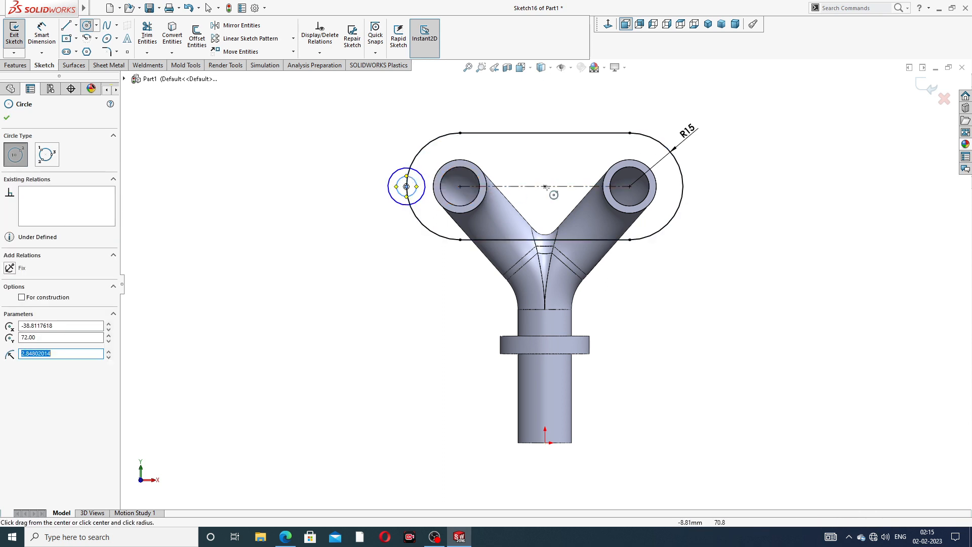
{"action": "left_click", "coordinate": [682, 187]}
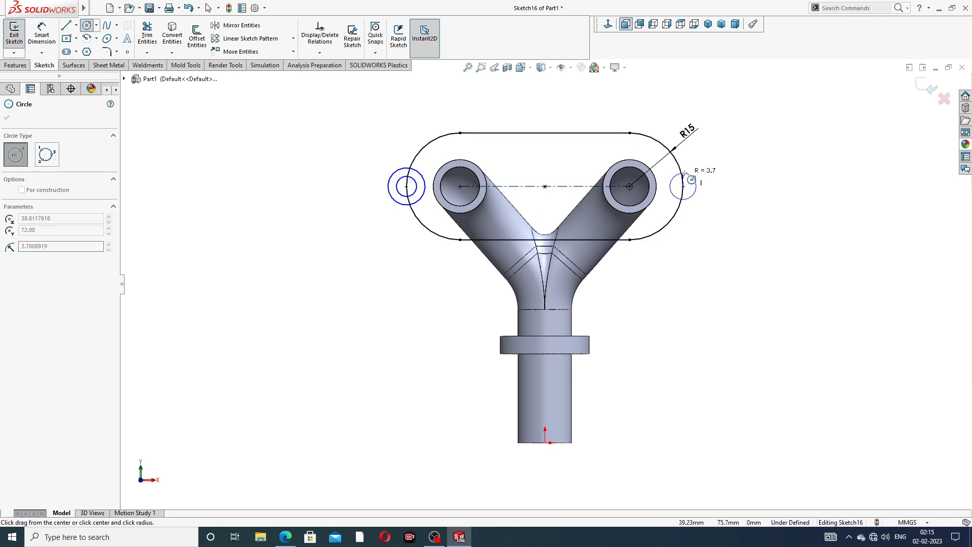
{"action": "left_click", "coordinate": [696, 182]}
{"action": "left_click", "coordinate": [683, 186]}
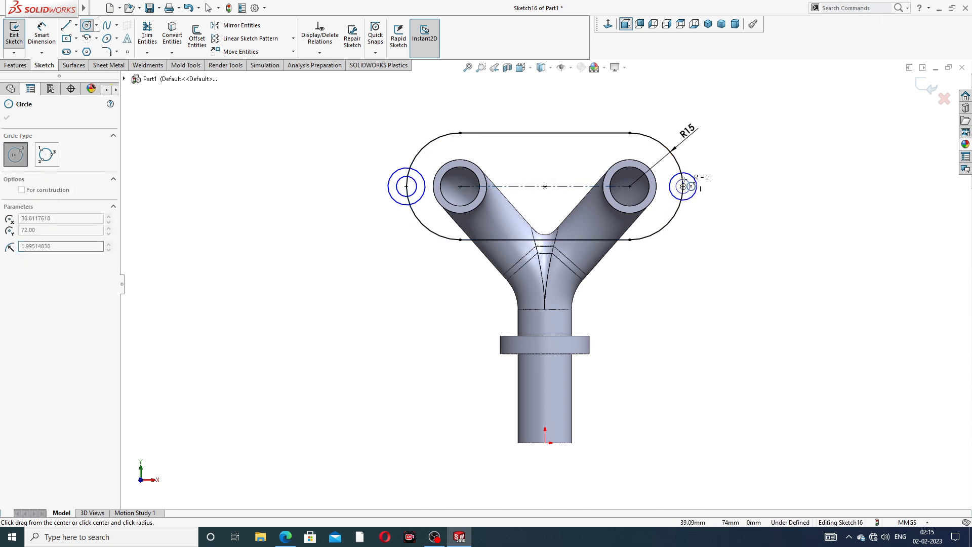
{"action": "left_click", "coordinate": [690, 187]}
{"action": "right_click", "coordinate": [729, 151]}
{"action": "left_click", "coordinate": [749, 153]}
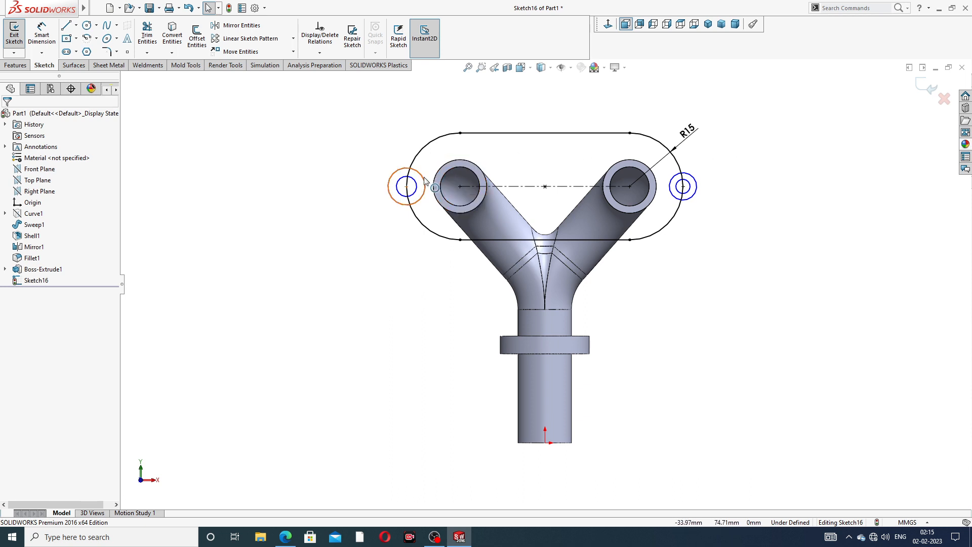
Make the two outer ear circles equal, and the two inner hole circles equal
{"action": "left_click", "coordinate": [424, 181]}
{"action": "left_click", "coordinate": [694, 179], "text": "ctrl"}
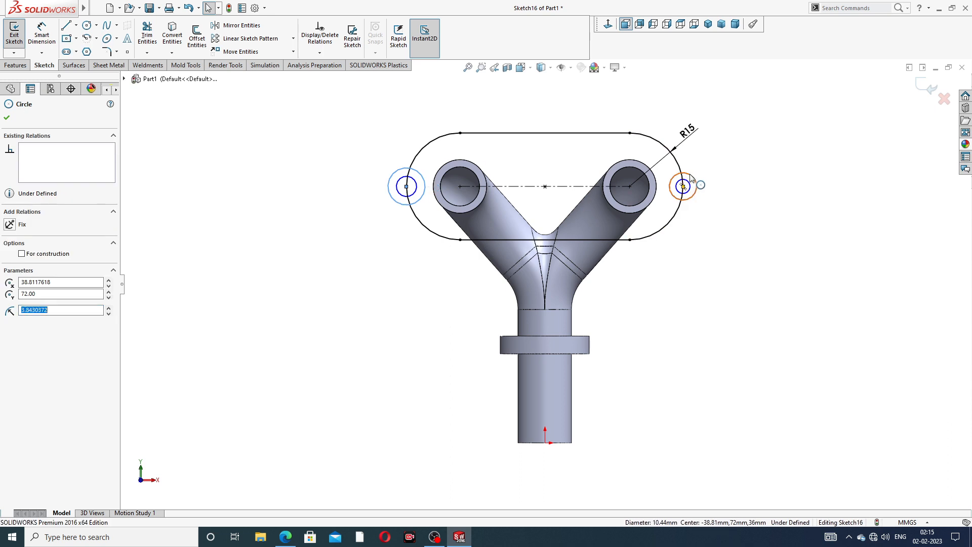
{"action": "left_click", "coordinate": [754, 132]}
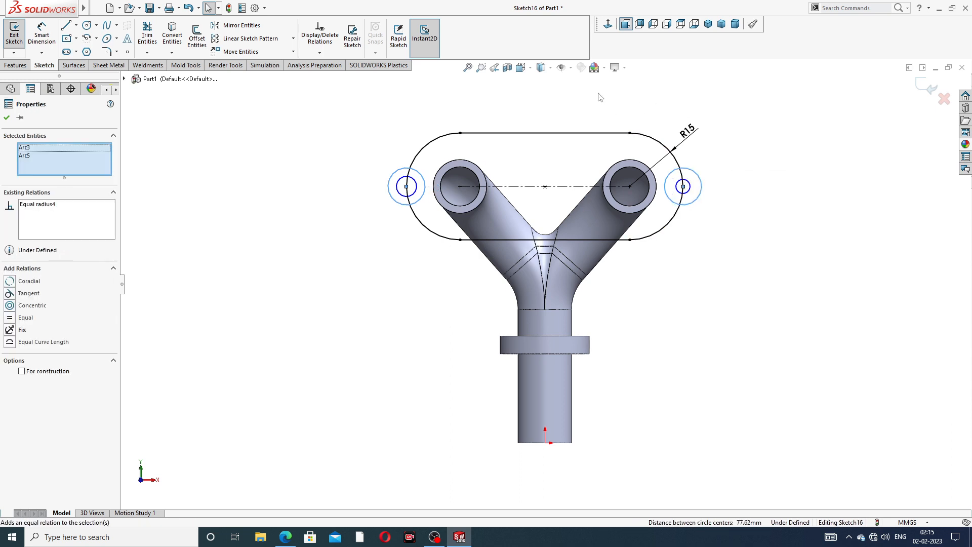
{"action": "left_click", "coordinate": [576, 115]}
{"action": "left_click", "coordinate": [418, 185]}
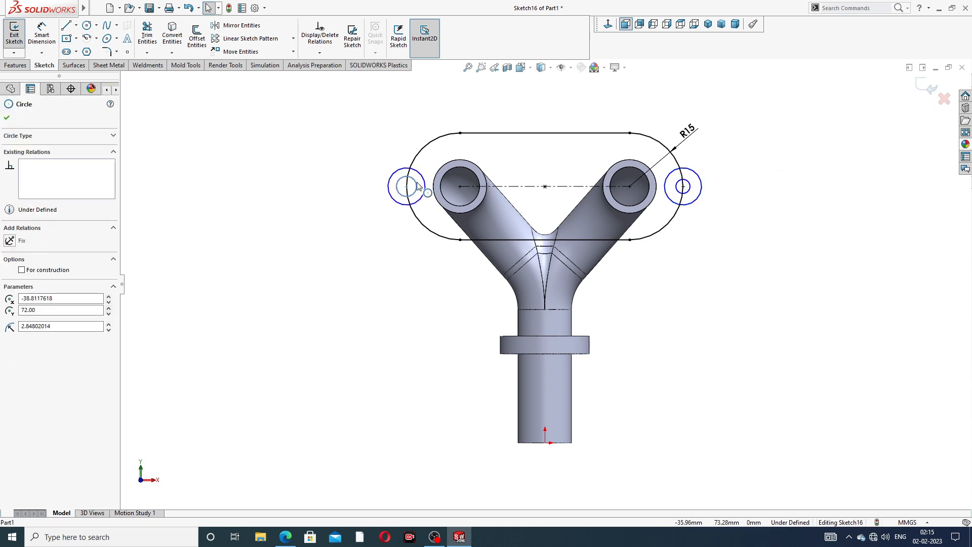
{"action": "left_click", "coordinate": [678, 187], "text": "ctrl"}
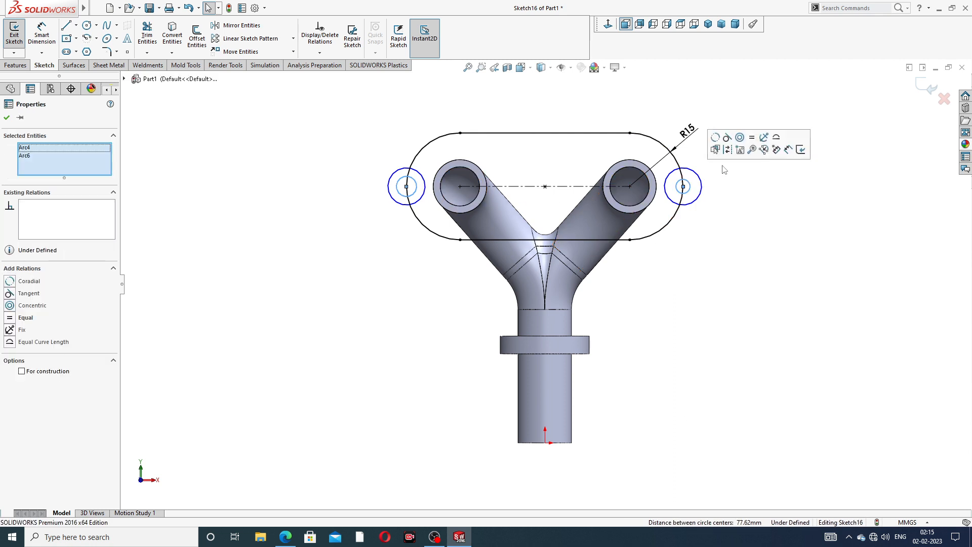
{"action": "left_click", "coordinate": [752, 138]}
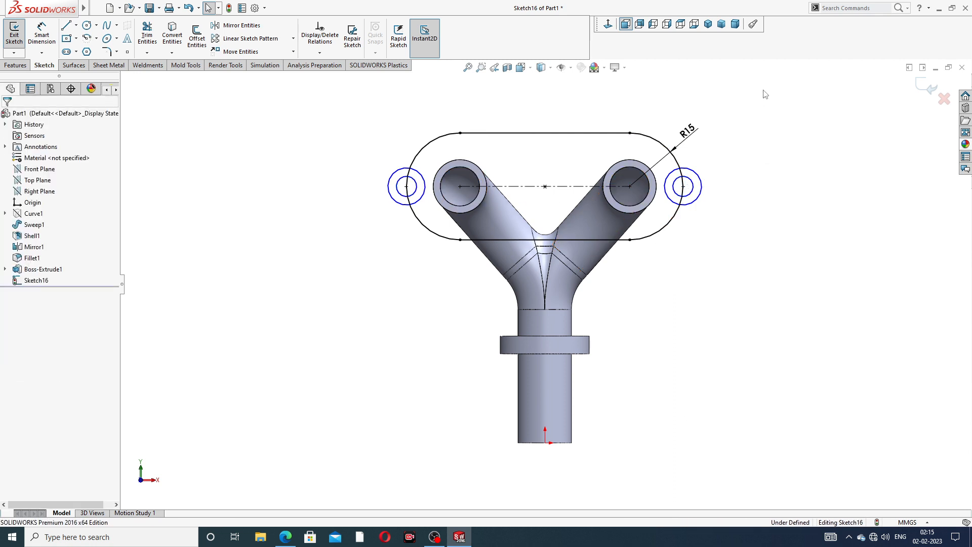
{"action": "scroll", "coordinate": [643, 172], "scroll_direction": "down", "scroll_amount": 1}
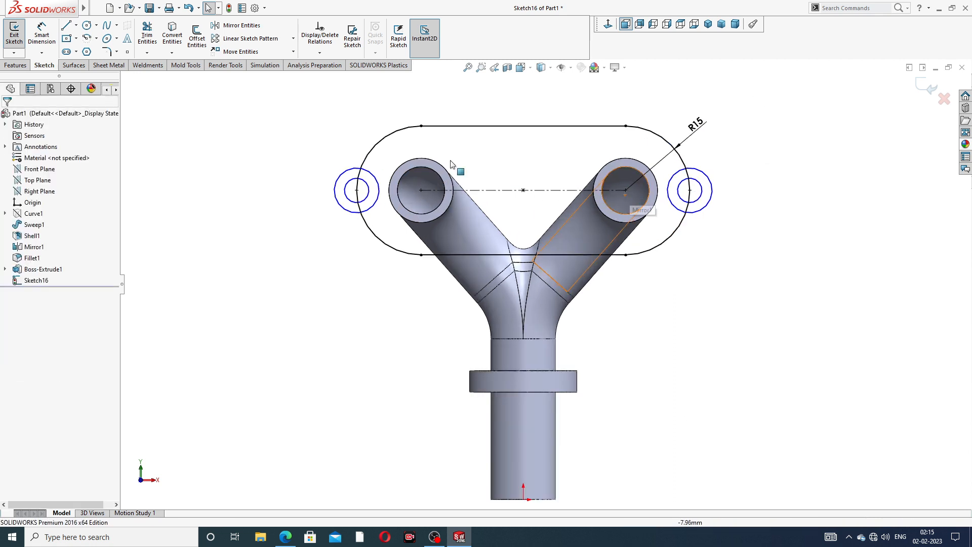
Dimension the outer ear circle to Ø7.5 mm and the inner hole to Ø5 mm
{"action": "left_click", "coordinate": [42, 34]}
{"action": "left_click", "coordinate": [344, 176]}
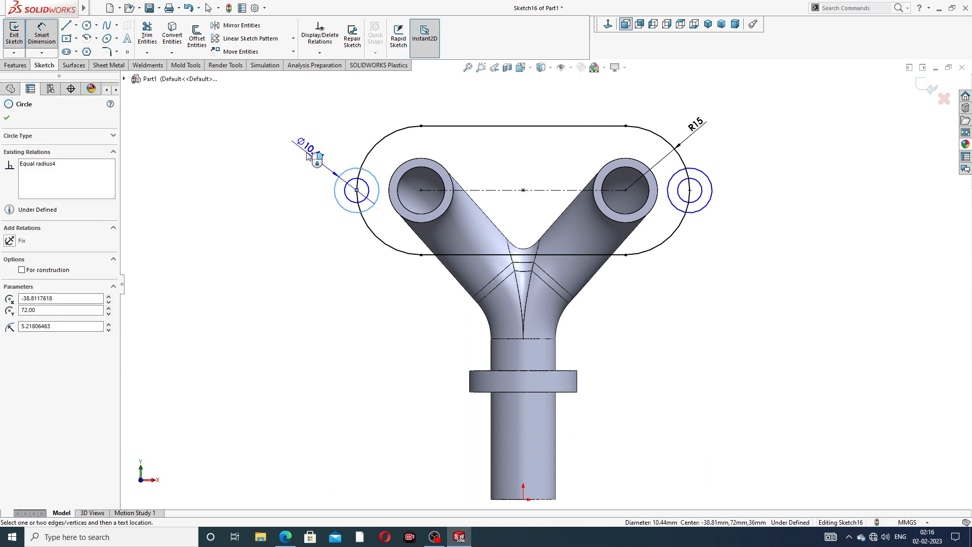
{"action": "left_click", "coordinate": [305, 153]}
{"action": "type", "text": "7"}
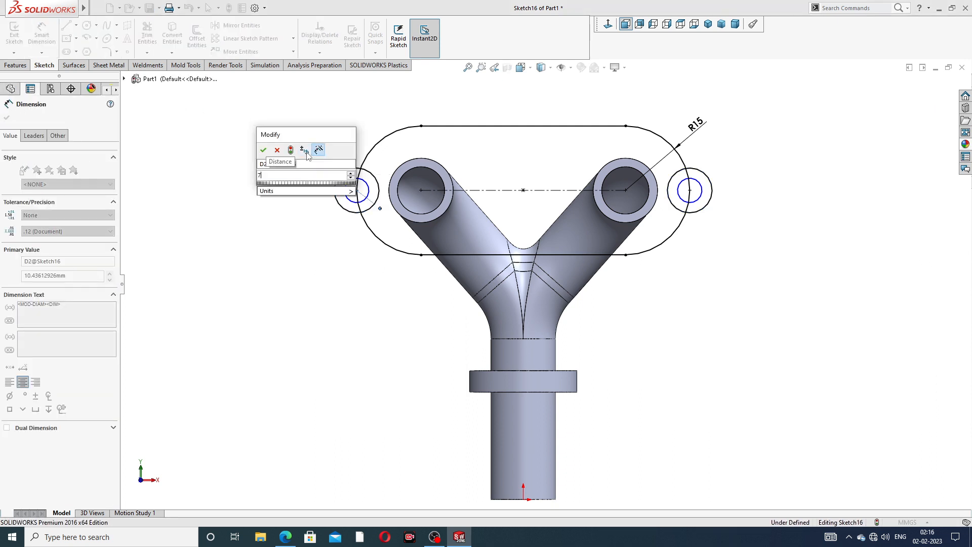
{"action": "type", "text": ".5"}
{"action": "key", "text": "Return"}
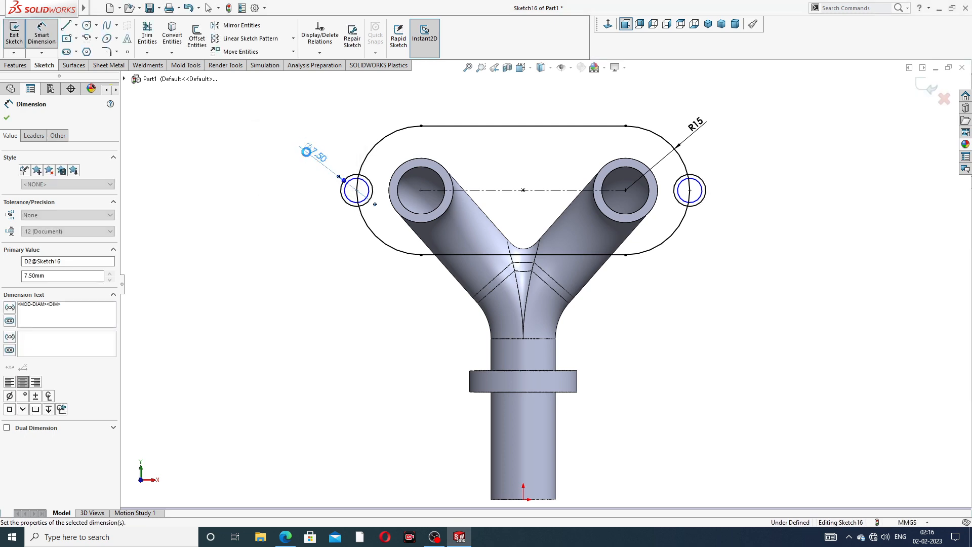
{"action": "scroll", "coordinate": [306, 167], "scroll_direction": "up", "scroll_amount": 4}
{"action": "left_click", "coordinate": [348, 181]}
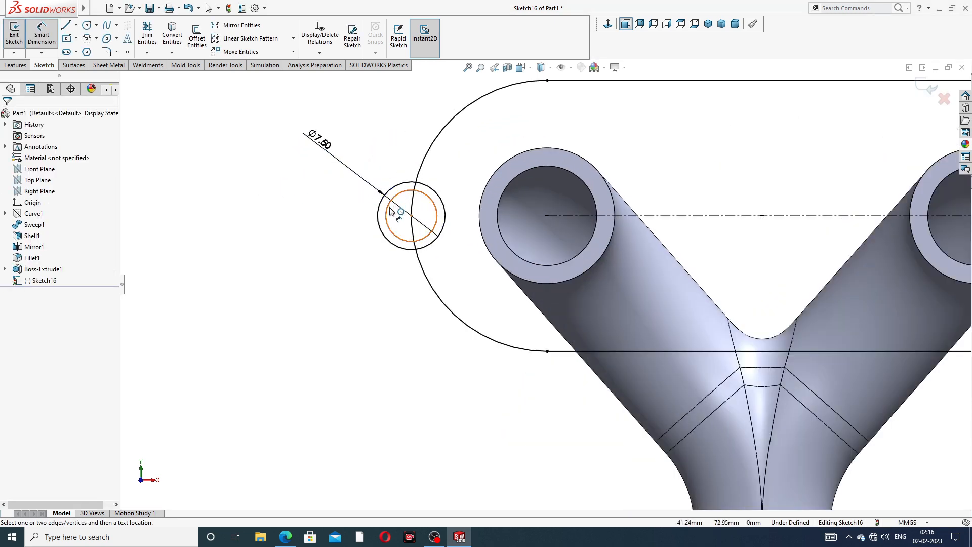
{"action": "left_click", "coordinate": [334, 195]}
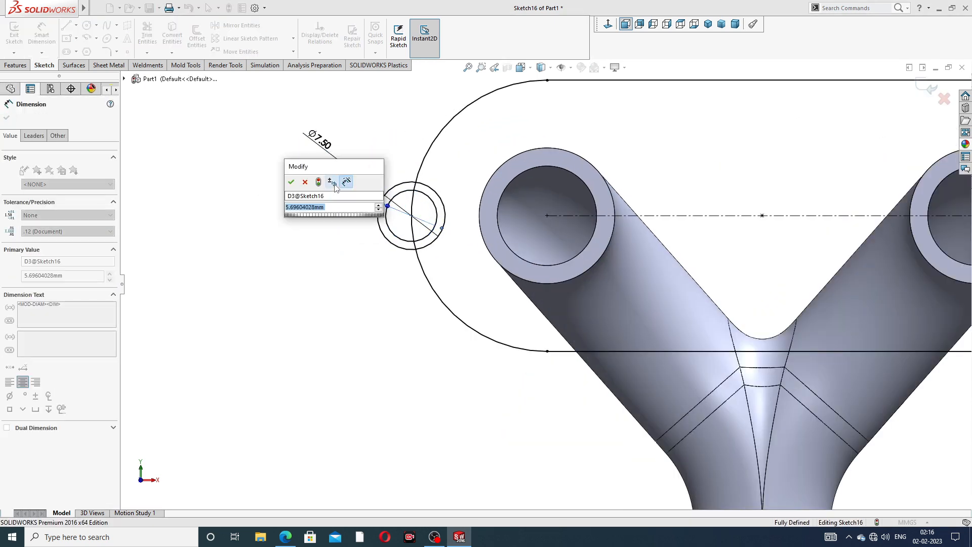
{"action": "type", "text": "5"}
{"action": "key", "text": "Return"}
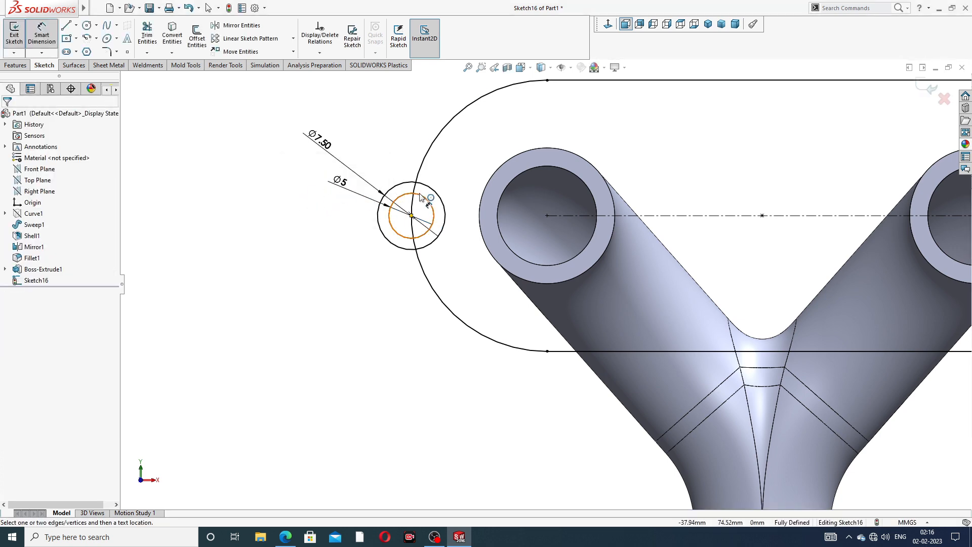
{"action": "scroll", "coordinate": [601, 199], "scroll_direction": "down", "scroll_amount": 4}
{"action": "scroll", "coordinate": [675, 200], "scroll_direction": "up", "scroll_amount": 1}
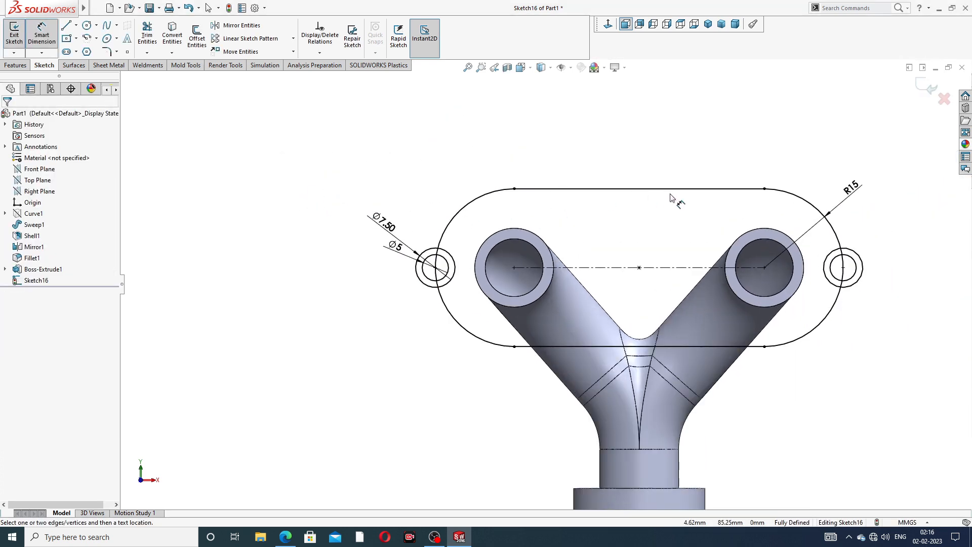
{"action": "right_click", "coordinate": [694, 157]}
{"action": "left_click", "coordinate": [714, 148]}
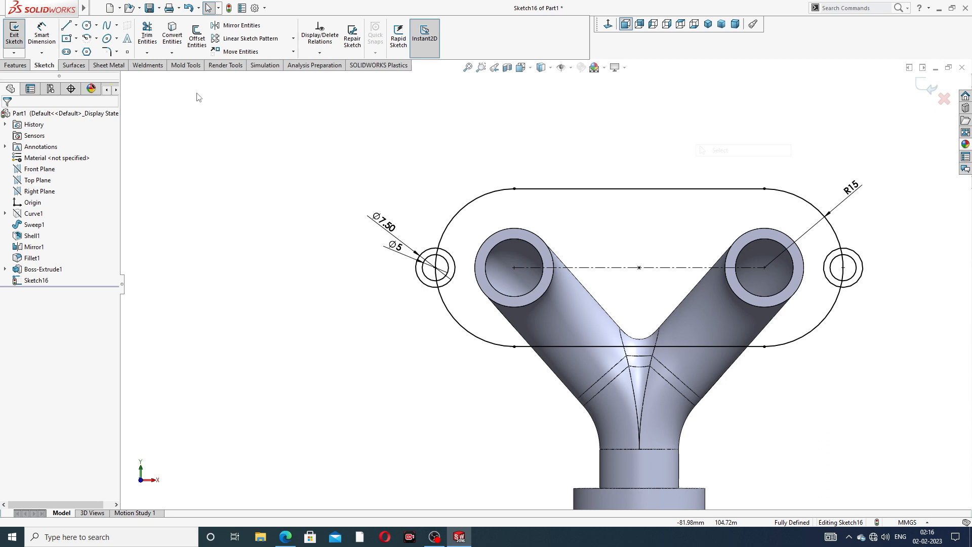
Trim away the ear circle arcs inside the slot on both ends
{"action": "left_click", "coordinate": [153, 44]}
{"action": "scroll", "coordinate": [411, 219], "scroll_direction": "up", "scroll_amount": 3}
{"action": "left_click_drag", "start_coordinate": [504, 269], "coordinate": [461, 302]}
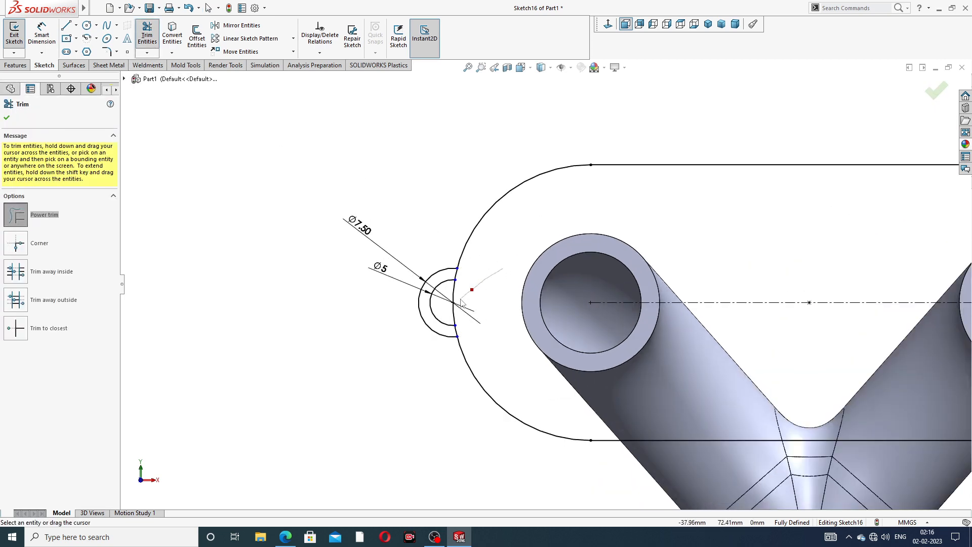
{"action": "scroll", "coordinate": [823, 279], "scroll_direction": "down", "scroll_amount": 3}
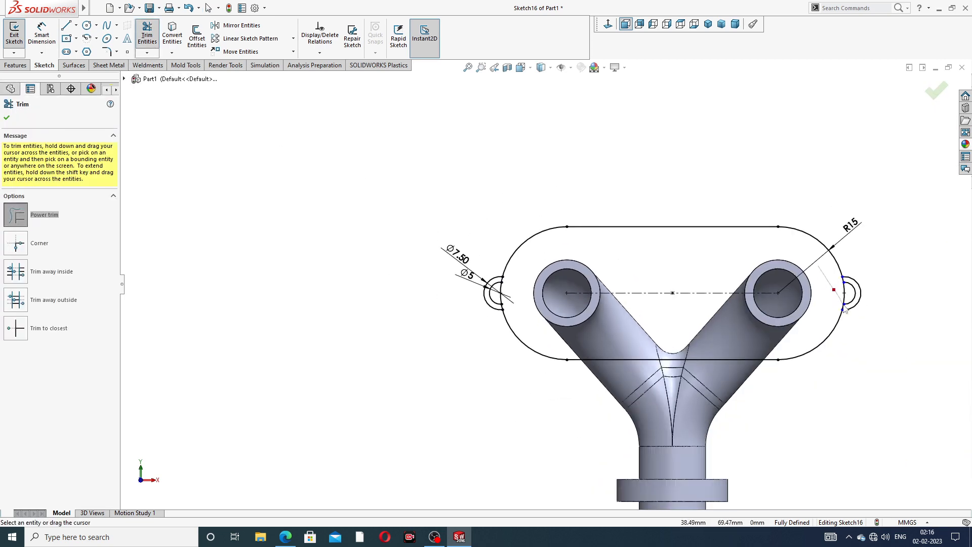
{"action": "left_click_drag", "start_coordinate": [853, 292], "coordinate": [861, 297]}
{"action": "scroll", "coordinate": [860, 297], "scroll_direction": "up", "scroll_amount": 2}
{"action": "left_click", "coordinate": [935, 90]}
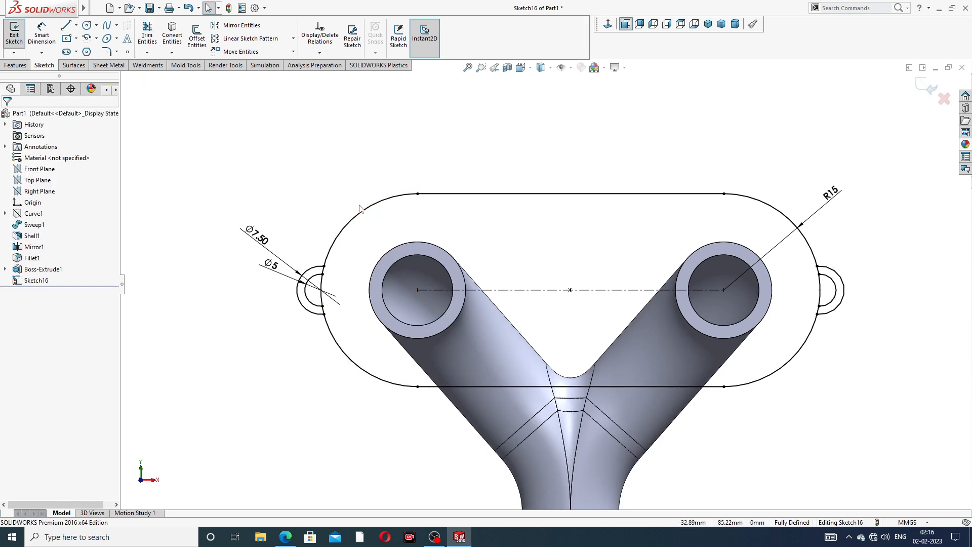
Convert both bosses' inner edges into the sketch and exit the sketch
{"action": "left_click", "coordinate": [22, 66]}
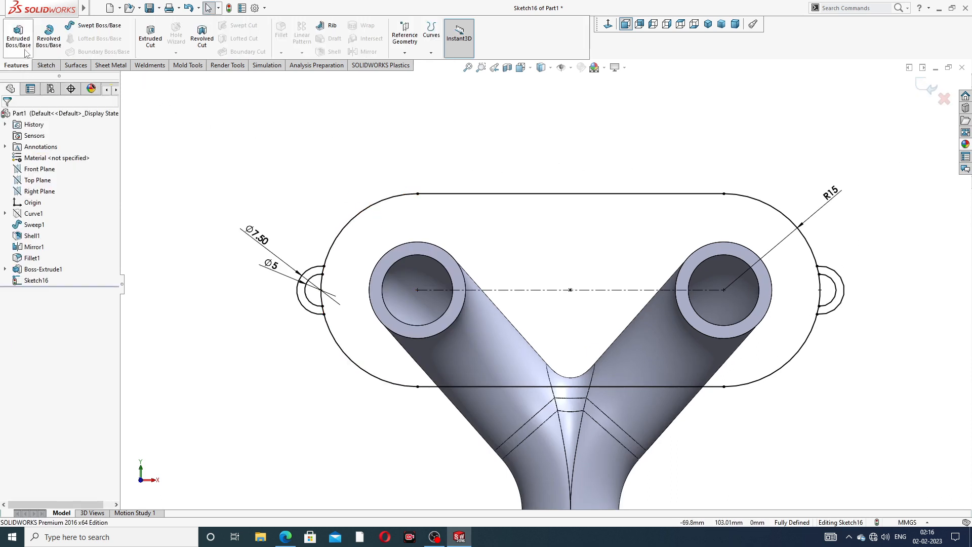
{"action": "left_click", "coordinate": [27, 46]}
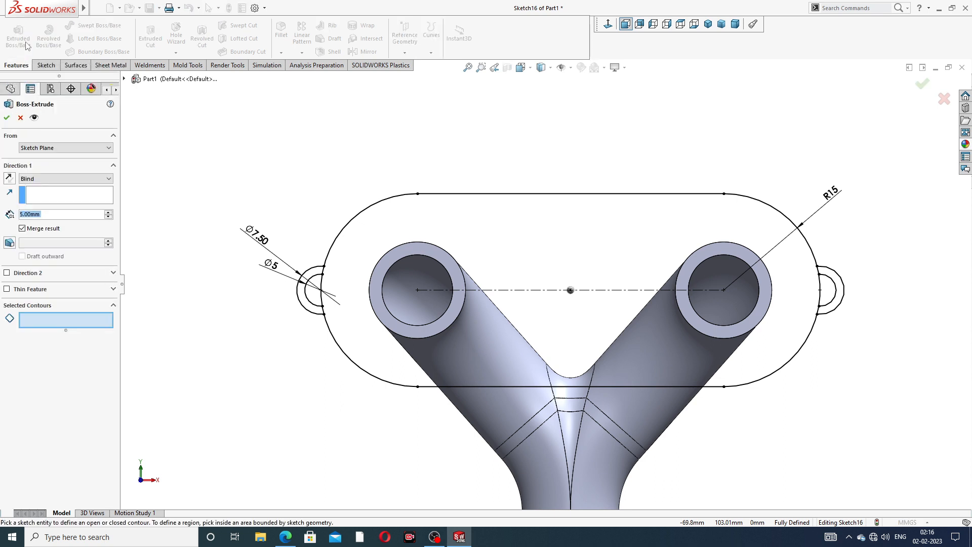
{"action": "left_click", "coordinate": [21, 118]}
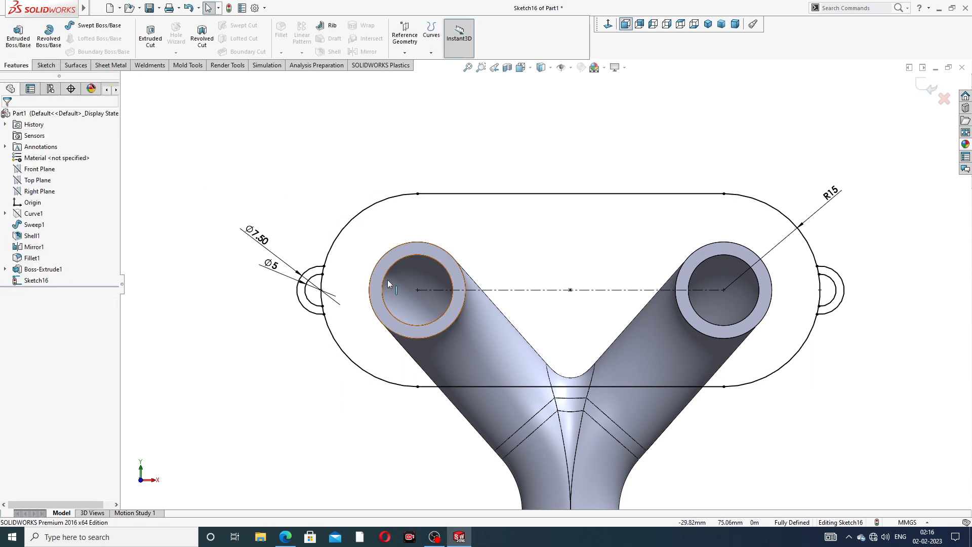
{"action": "scroll", "coordinate": [419, 296], "scroll_direction": "up", "scroll_amount": 3}
{"action": "scroll", "coordinate": [423, 294], "scroll_direction": "down", "scroll_amount": 5}
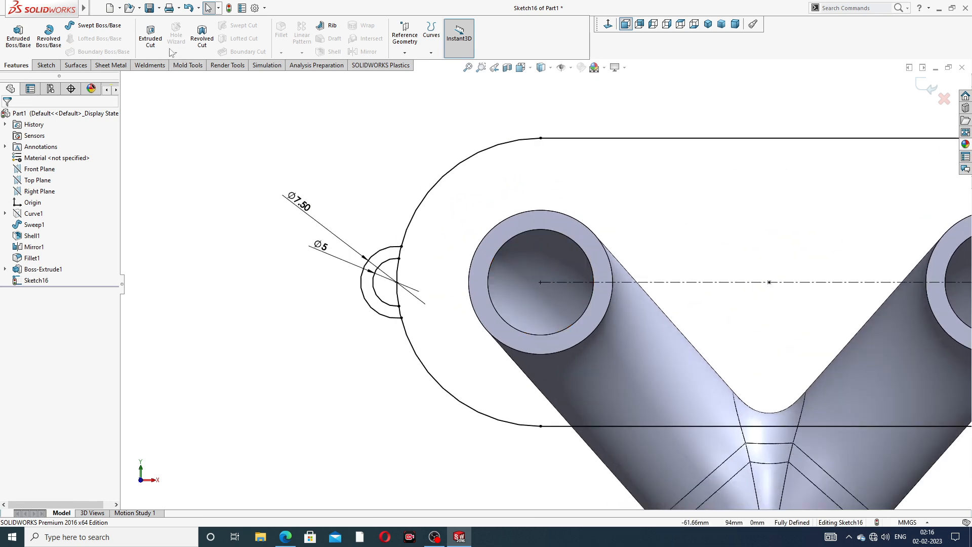
{"action": "left_click", "coordinate": [46, 65]}
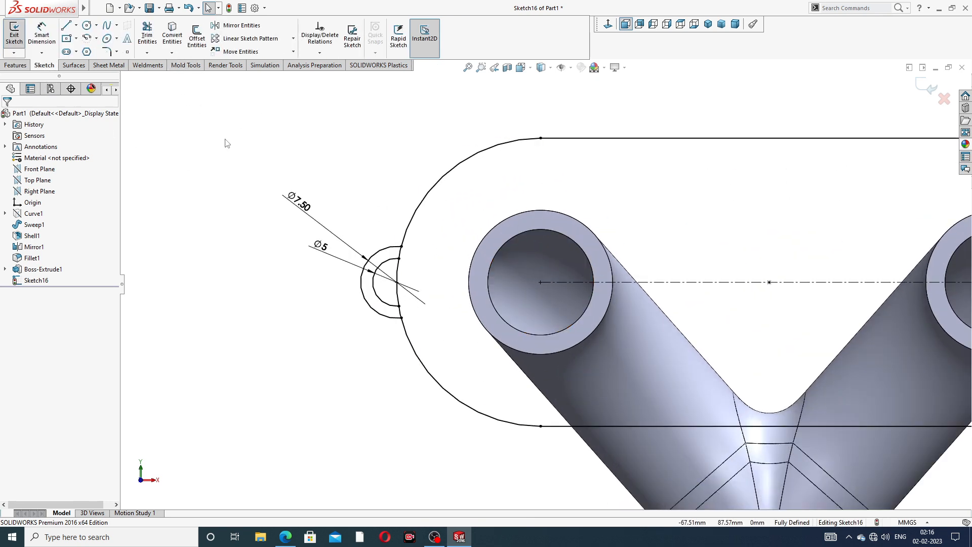
{"action": "left_click", "coordinate": [532, 229]}
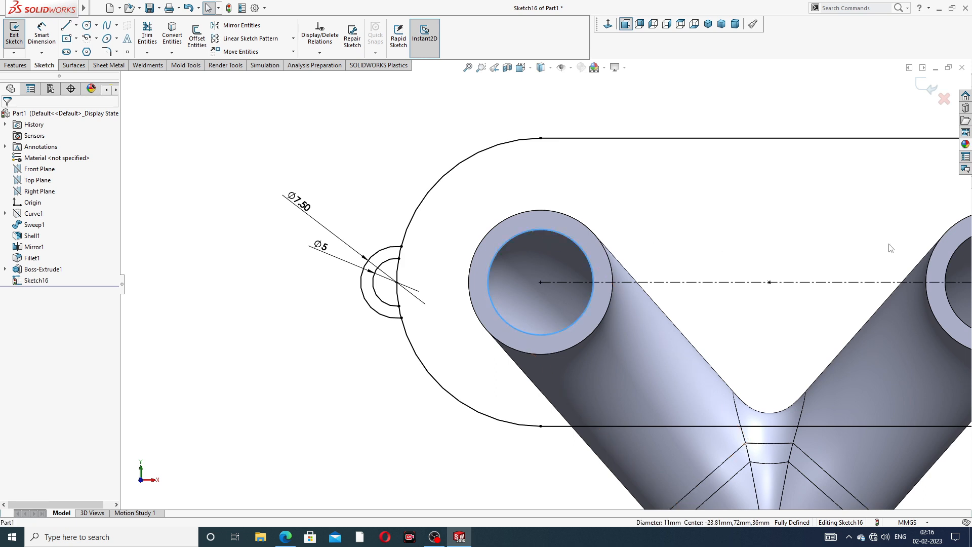
{"action": "scroll", "coordinate": [541, 283], "scroll_direction": "up", "scroll_amount": 2}
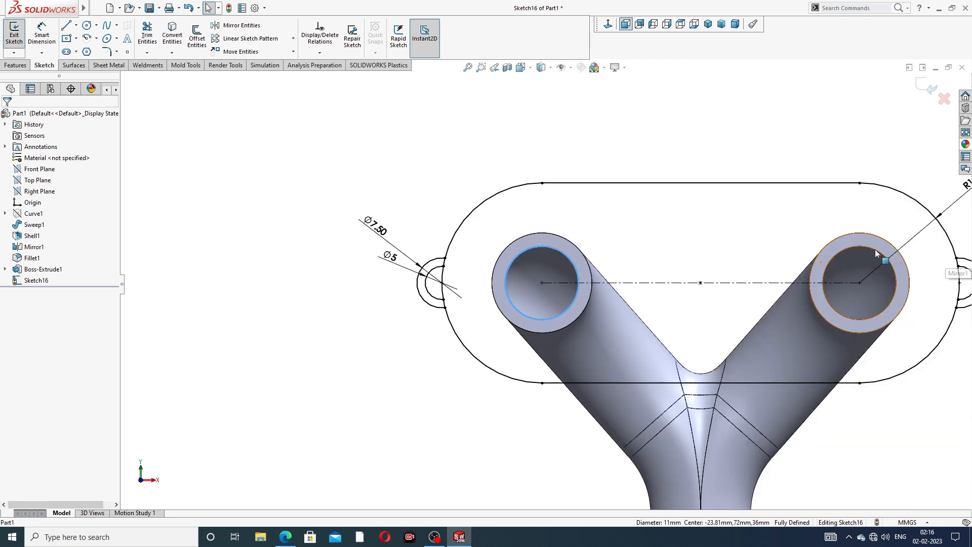
{"action": "left_click", "coordinate": [846, 254], "text": "ctrl"}
{"action": "left_click", "coordinate": [394, 143]}
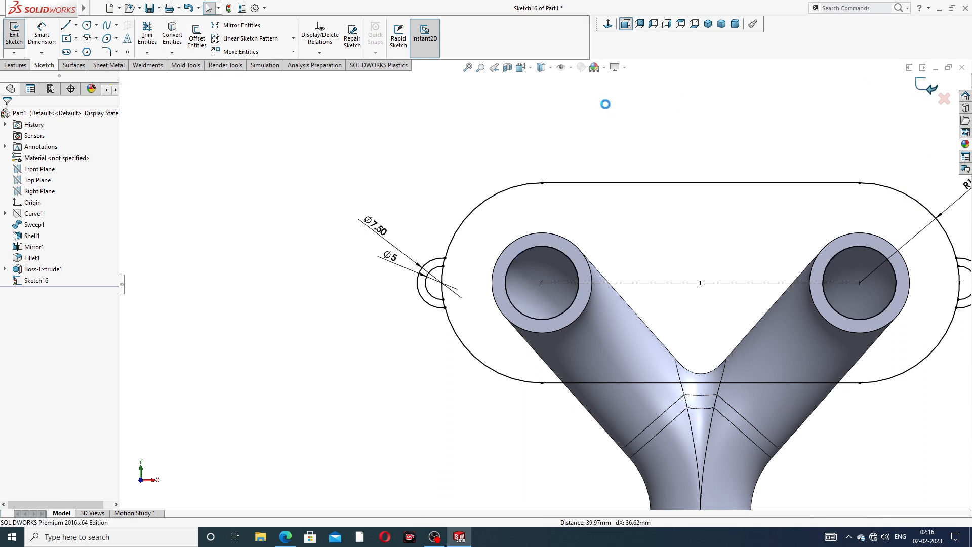
{"action": "left_click", "coordinate": [922, 89]}
{"action": "left_click", "coordinate": [15, 65]}
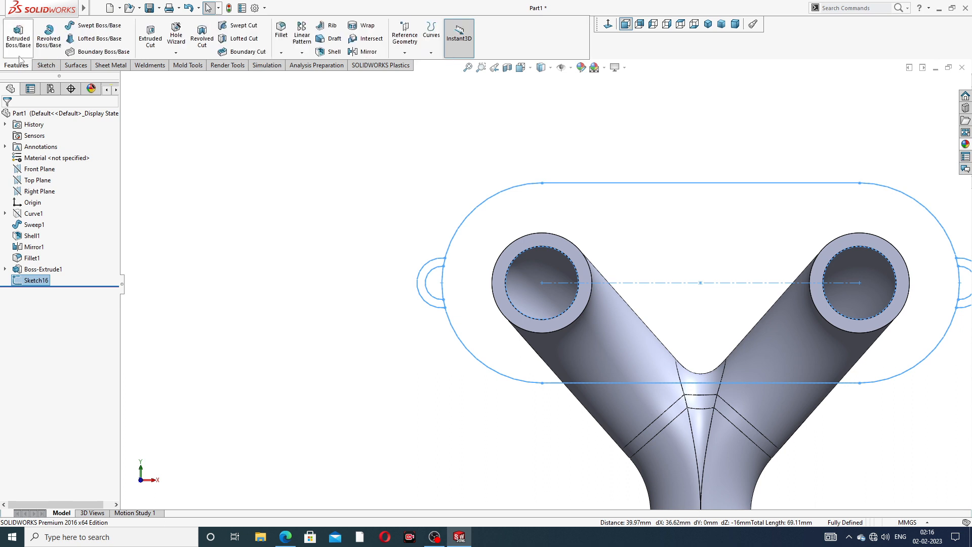
Start a Boss-Extrude of Sketch16 and select the slot region and both lug regions
{"action": "left_click", "coordinate": [18, 35]}
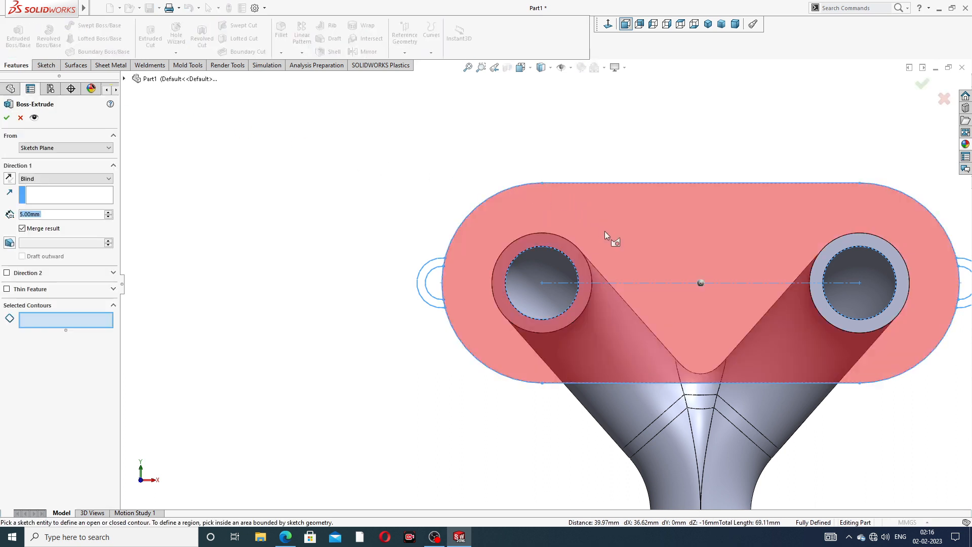
{"action": "left_click", "coordinate": [607, 235]}
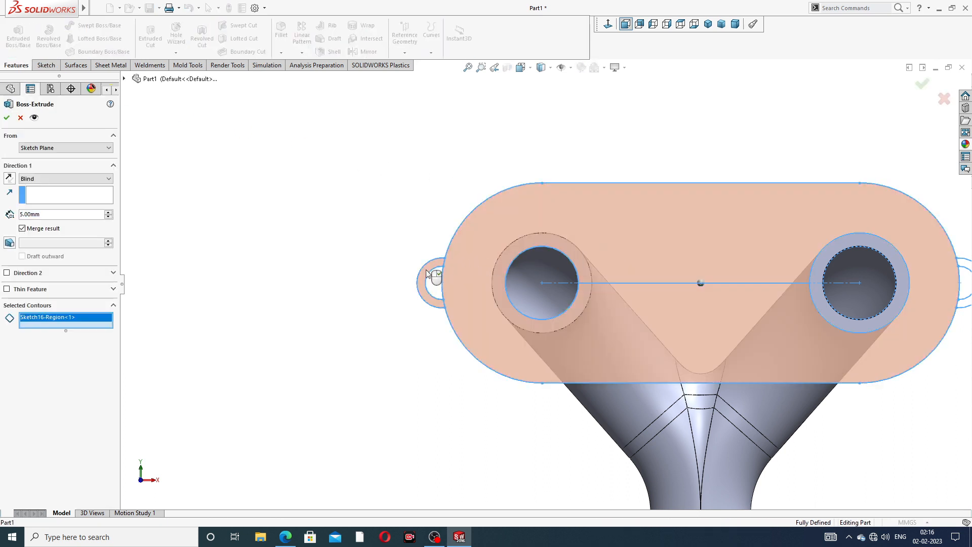
{"action": "left_click", "coordinate": [965, 268]}
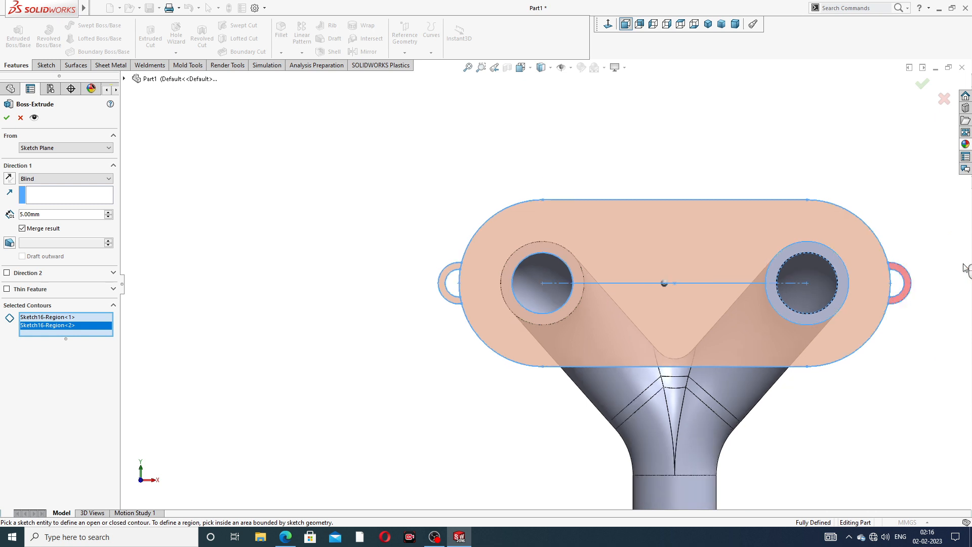
{"action": "left_click", "coordinate": [905, 276]}
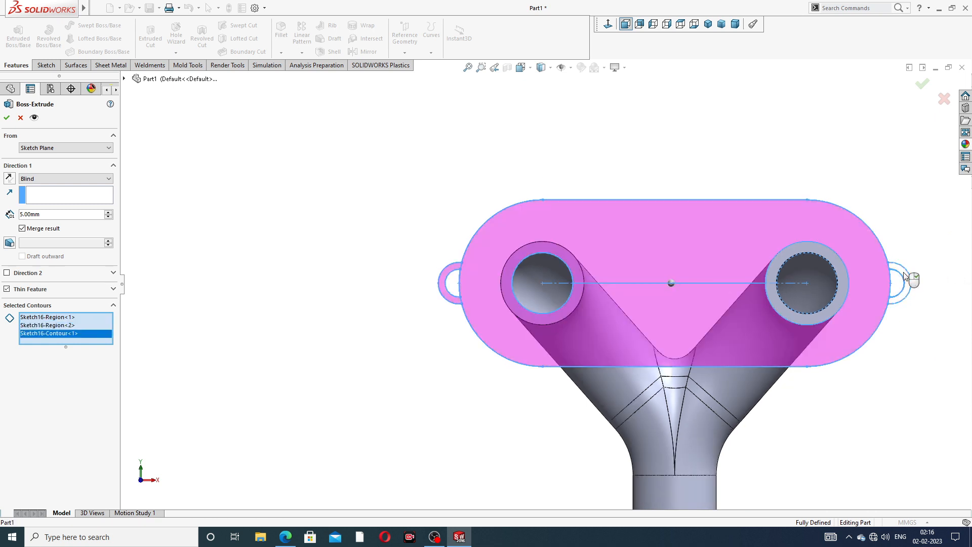
{"action": "left_click", "coordinate": [903, 279]}
Toggle the slot region off and back on, then orbit to check the 5 mm preview
{"action": "mouse_move", "coordinate": [889, 250]}
{"action": "middle_mouse_down"}
{"action": "mouse_move", "coordinate": [776, 297]}
{"action": "mouse_move", "coordinate": [841, 278]}
{"action": "mouse_move", "coordinate": [819, 247]}
{"action": "mouse_move", "coordinate": [860, 202]}
{"action": "mouse_move", "coordinate": [896, 134]}
{"action": "middle_mouse_up"}
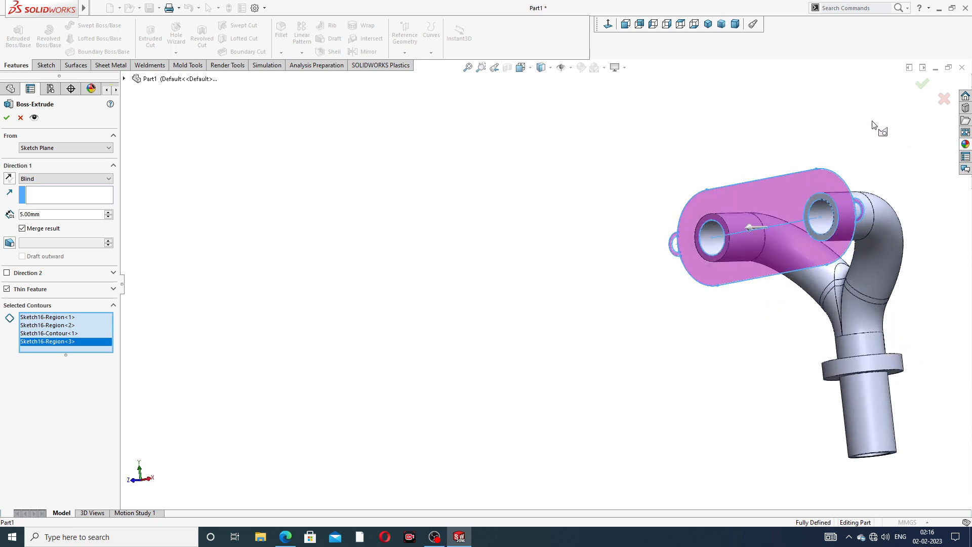
{"action": "scroll", "coordinate": [791, 254], "scroll_direction": "down", "scroll_amount": 2}
{"action": "left_click", "coordinate": [750, 167]}
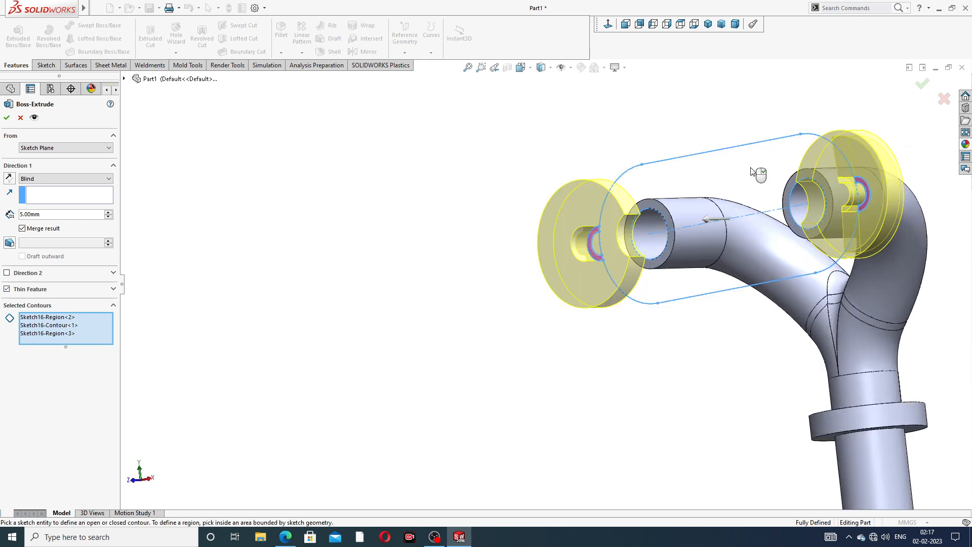
{"action": "left_click", "coordinate": [748, 202]}
{"action": "left_click", "coordinate": [748, 203]}
{"action": "key", "text": "ctrl+1"}
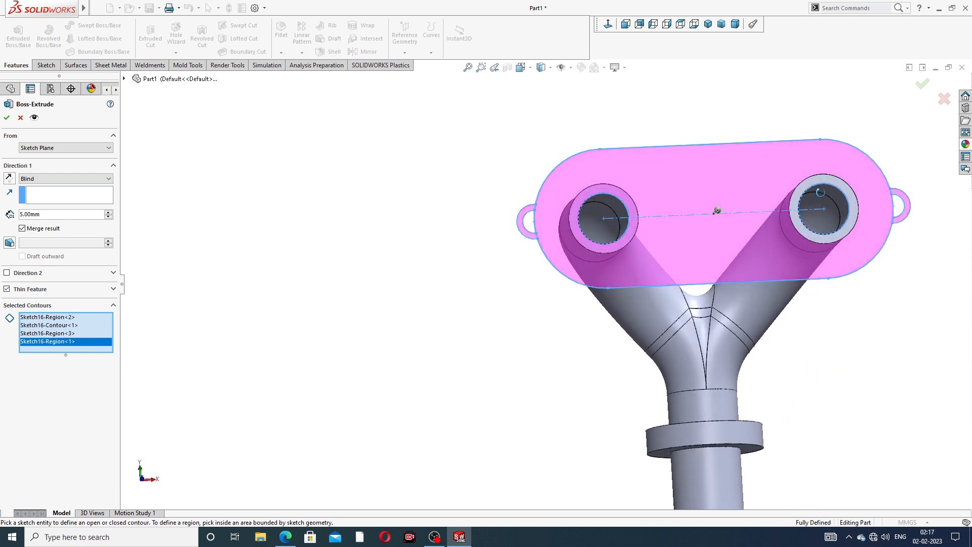
{"action": "scroll", "coordinate": [808, 212], "scroll_direction": "up", "scroll_amount": 1}
{"action": "middle_click_drag", "start_coordinate": [731, 201], "coordinate": [840, 189]}
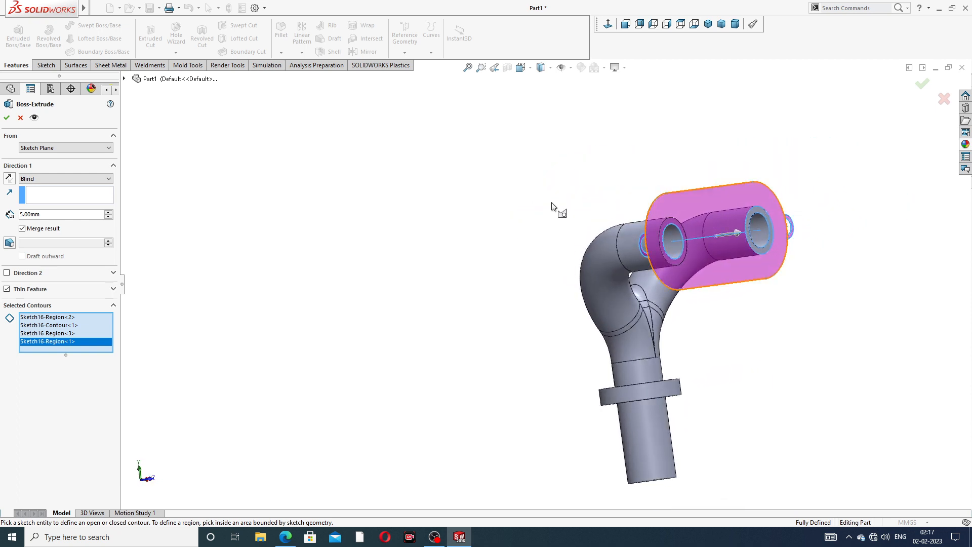
Cancel the extrusion and restart it with the slot region and both ear rings selected
{"action": "left_click", "coordinate": [20, 117]}
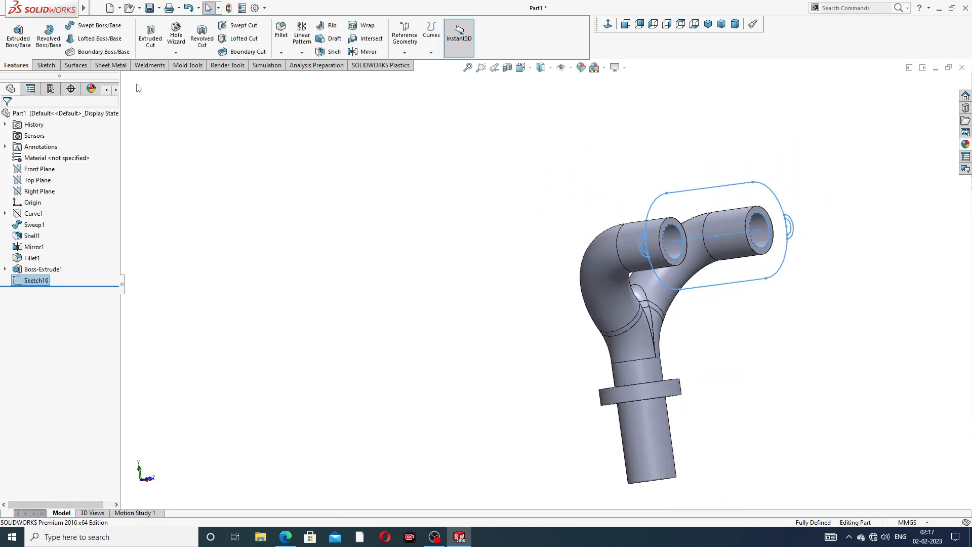
{"action": "left_click", "coordinate": [18, 36]}
{"action": "scroll", "coordinate": [708, 238], "scroll_direction": "down", "scroll_amount": 2}
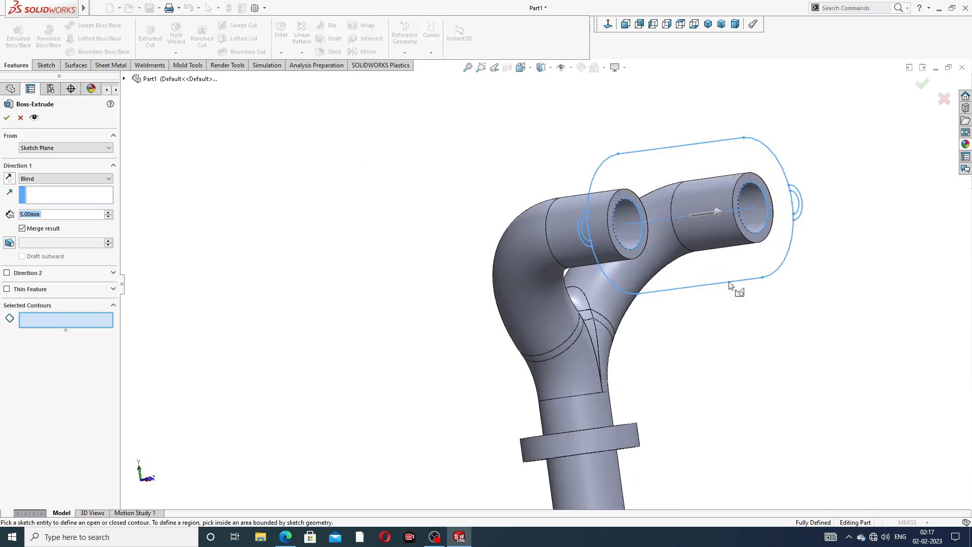
{"action": "mouse_move", "coordinate": [732, 270]}
{"action": "middle_mouse_down"}
{"action": "mouse_move", "coordinate": [746, 264]}
{"action": "mouse_move", "coordinate": [591, 263]}
{"action": "middle_mouse_up"}
{"action": "left_click", "coordinate": [725, 268]}
{"action": "scroll", "coordinate": [590, 262], "scroll_direction": "down", "scroll_amount": 3}
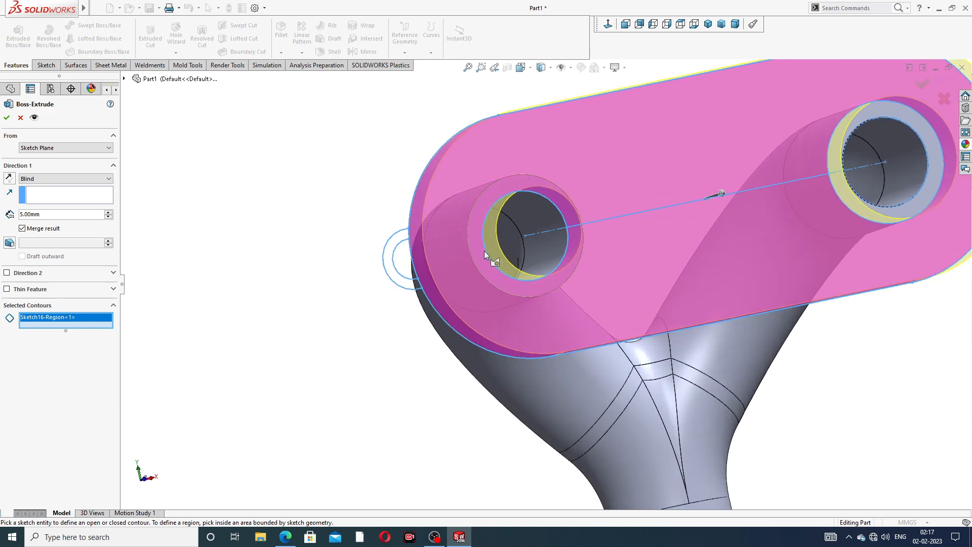
{"action": "left_click", "coordinate": [405, 242]}
{"action": "middle_click_drag", "start_coordinate": [685, 293], "coordinate": [749, 236]}
{"action": "scroll", "coordinate": [749, 236], "scroll_direction": "up", "scroll_amount": 1}
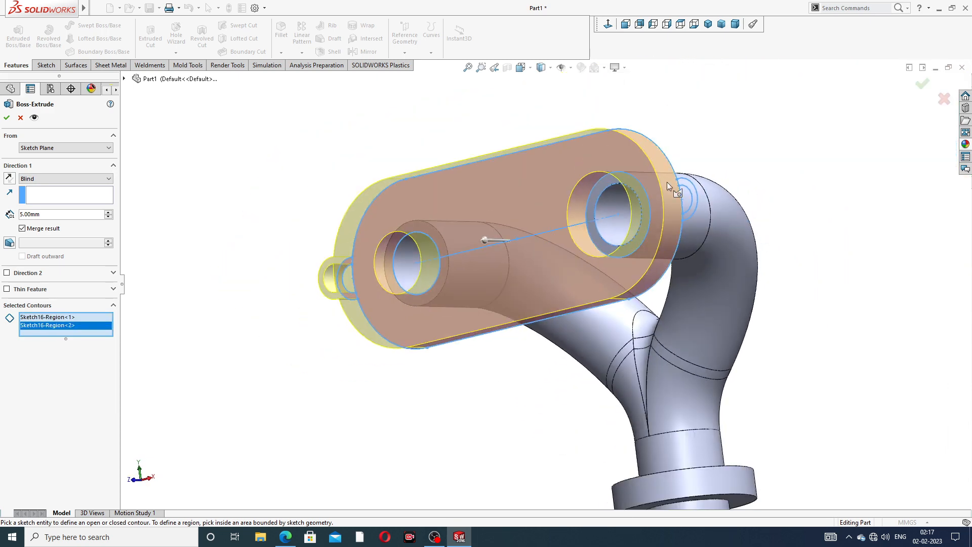
{"action": "left_click", "coordinate": [697, 206]}
Set the extrusion depth to 10 mm and check the PIPE WITH FLANGE drawing for reference
{"action": "scroll", "coordinate": [699, 208], "scroll_direction": "up", "scroll_amount": 2}
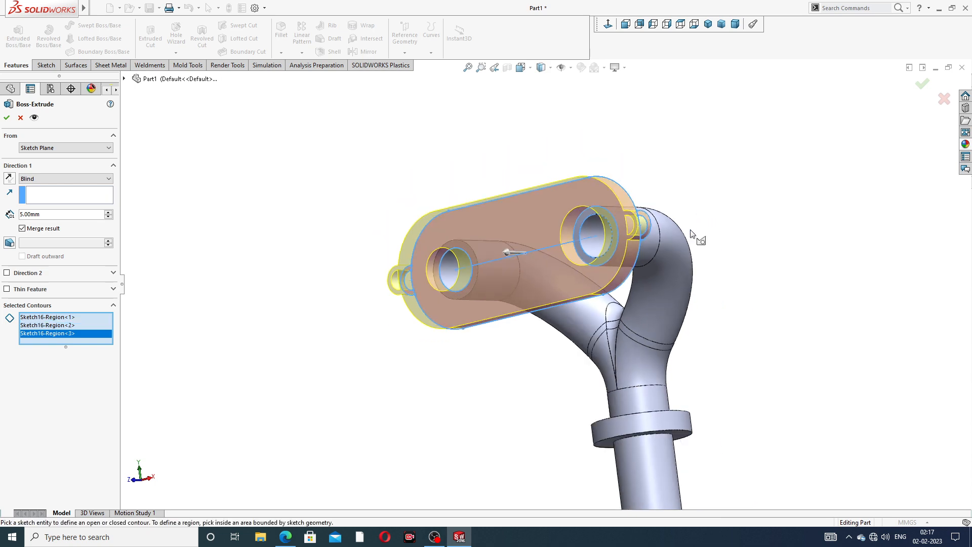
{"action": "middle_click_drag", "start_coordinate": [691, 230], "coordinate": [647, 300]}
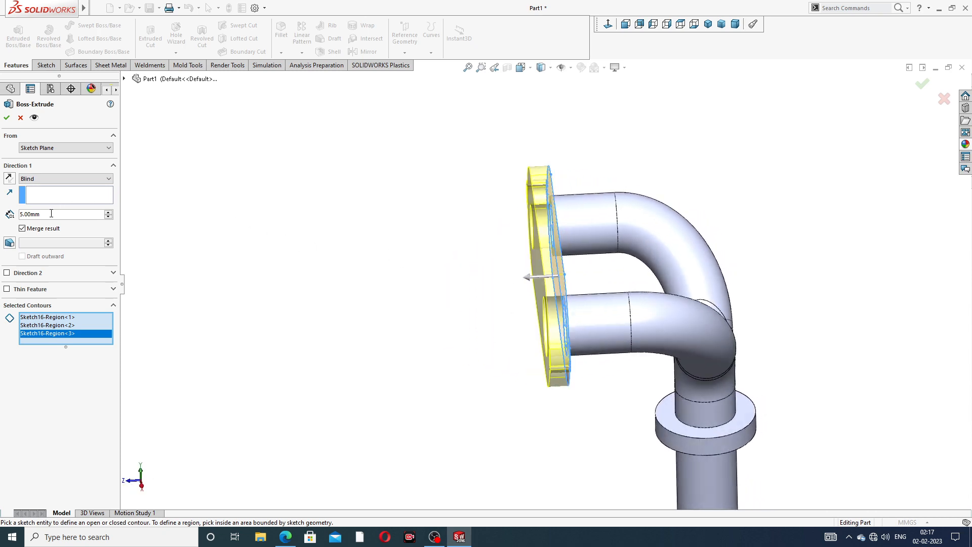
{"action": "type", "text": "10"}
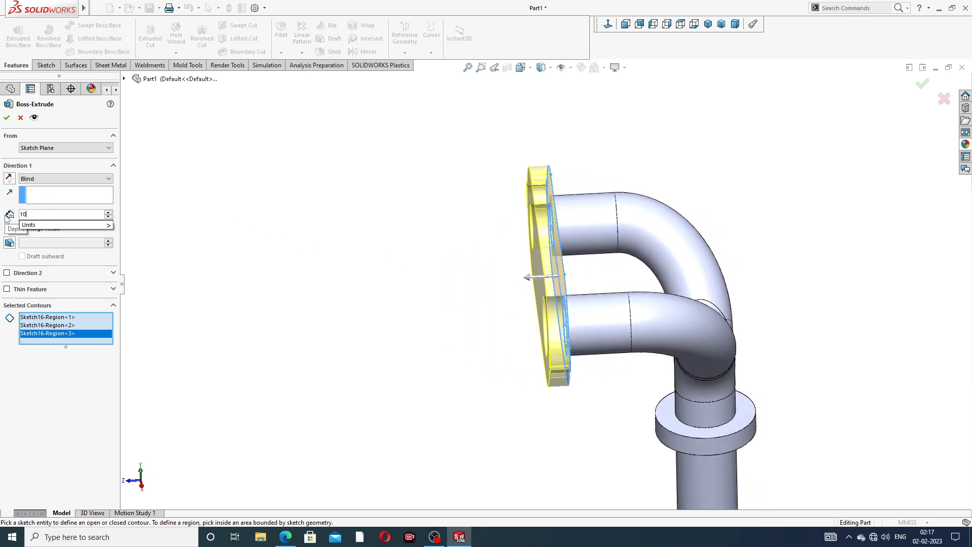
{"action": "key", "text": "Return"}
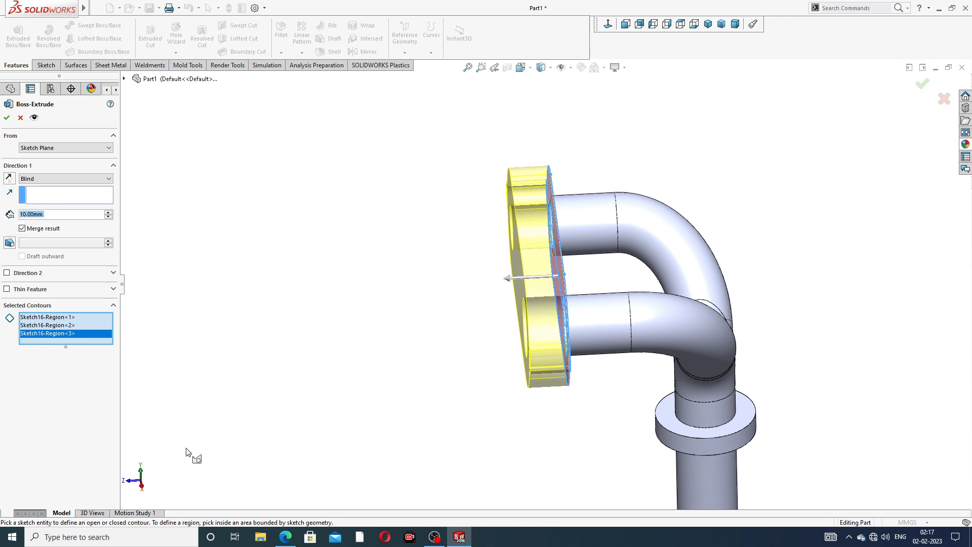
{"action": "left_click", "coordinate": [286, 538]}
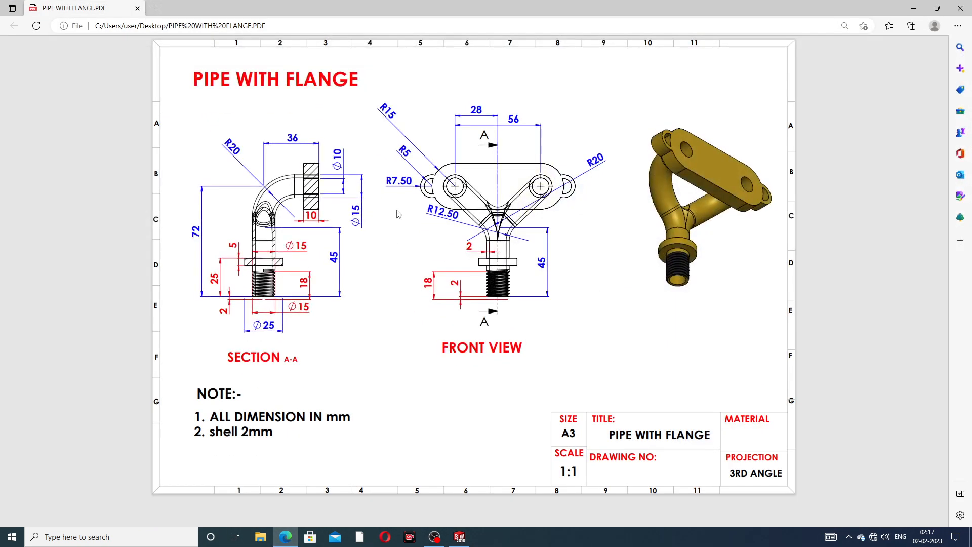
{"action": "left_click", "coordinate": [286, 536]}
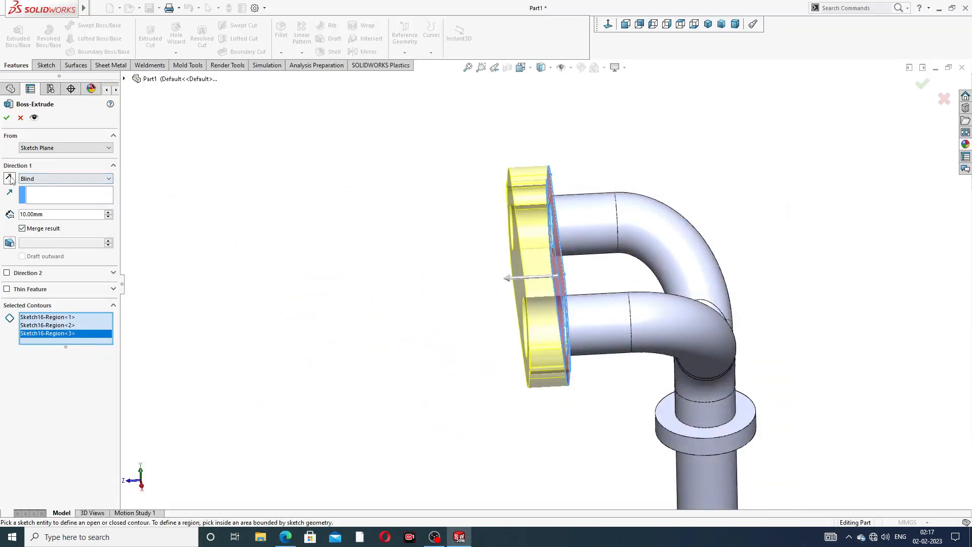
Flip, then cancel the plate extrusion and expand Boss-Extrude1 in the feature tree
{"action": "left_click", "coordinate": [9, 179]}
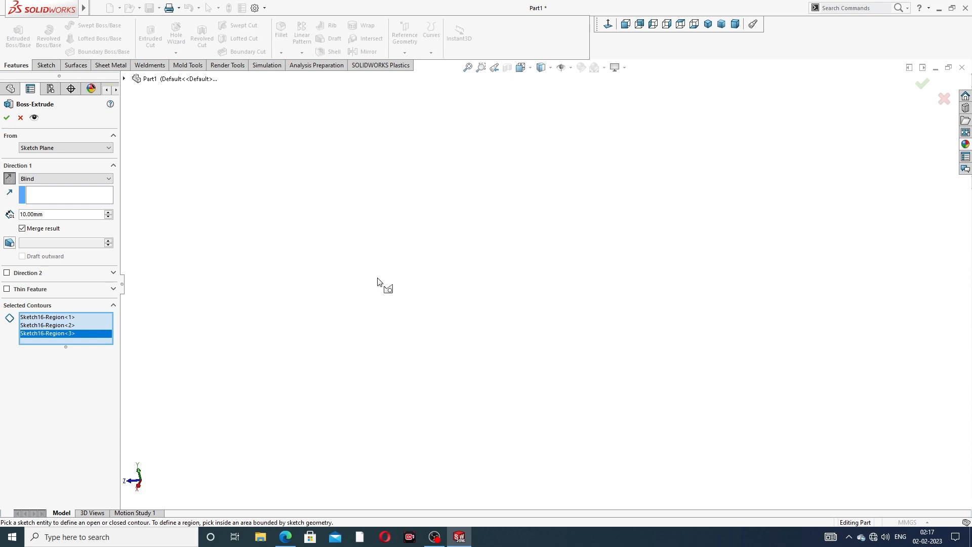
{"action": "left_click", "coordinate": [20, 118]}
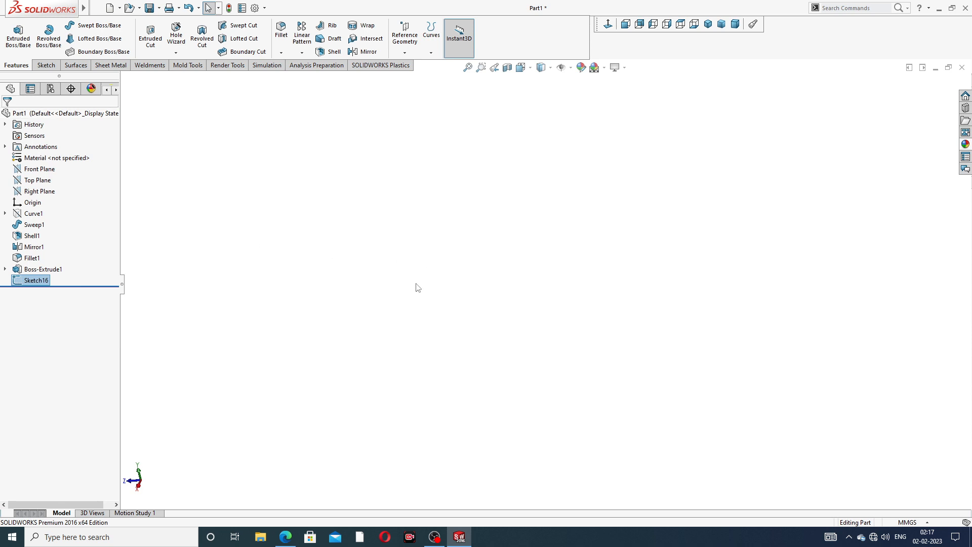
{"action": "left_click", "coordinate": [40, 279]}
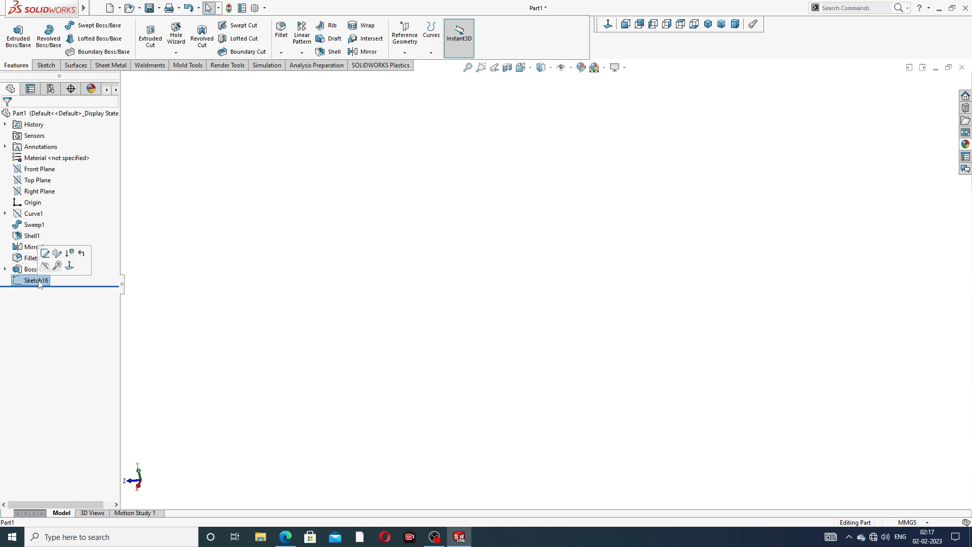
{"action": "left_click", "coordinate": [223, 254]}
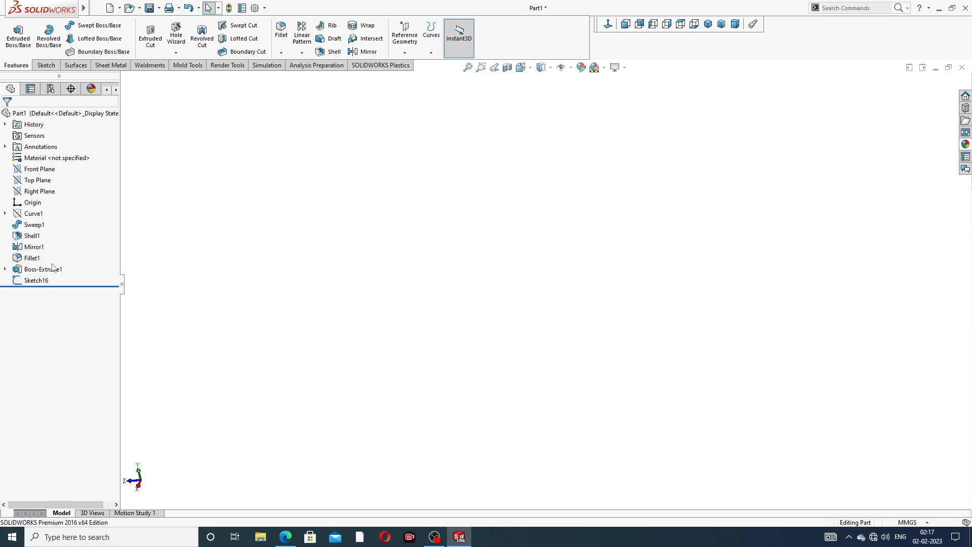
{"action": "left_click", "coordinate": [47, 270]}
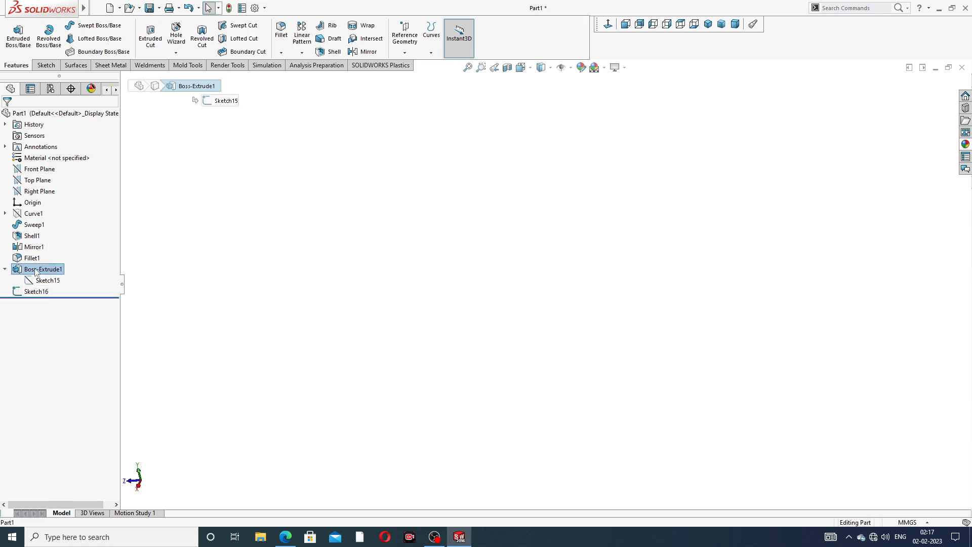
{"action": "left_click", "coordinate": [433, 284]}
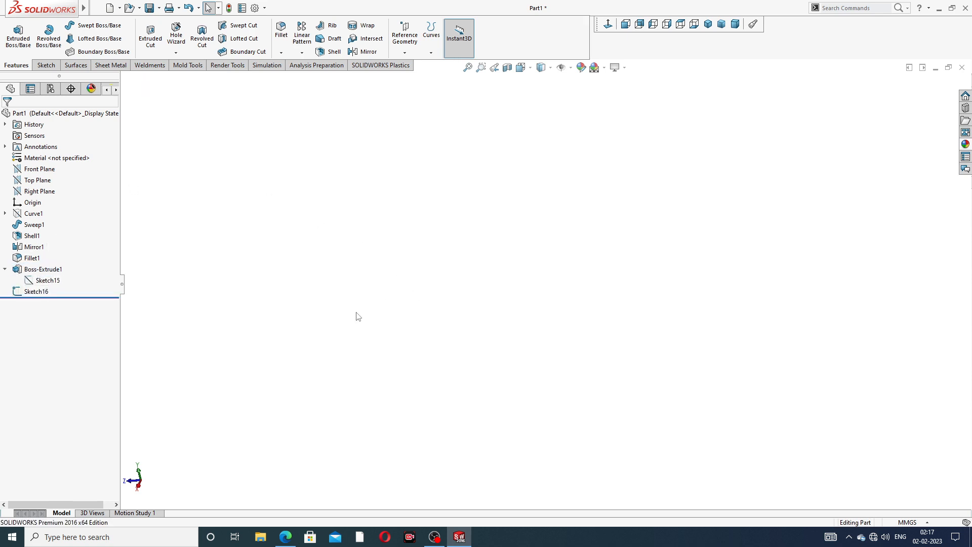
Show the part from Top, then Front view to see the slot outline, and collapse Boss-Extrude1
{"action": "left_click", "coordinate": [140, 481]}
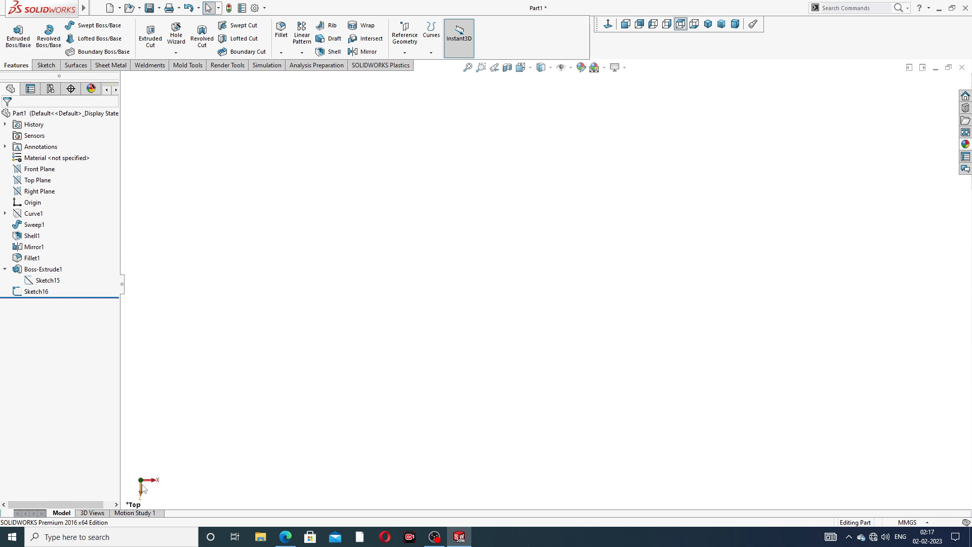
{"action": "left_click", "coordinate": [143, 488]}
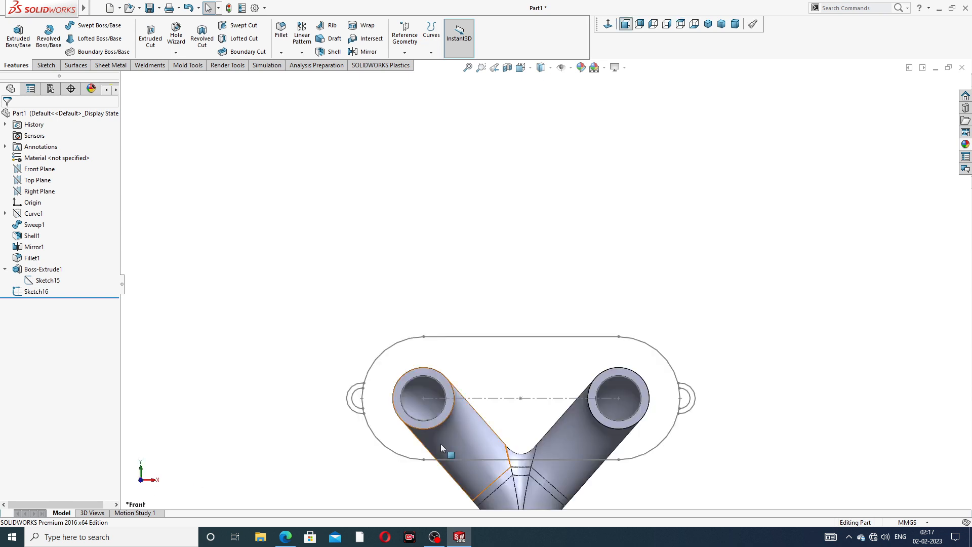
{"action": "scroll", "coordinate": [442, 444], "scroll_direction": "up", "scroll_amount": 3}
{"action": "scroll", "coordinate": [490, 432], "scroll_direction": "down", "scroll_amount": 3}
{"action": "scroll", "coordinate": [596, 290], "scroll_direction": "up", "scroll_amount": 3}
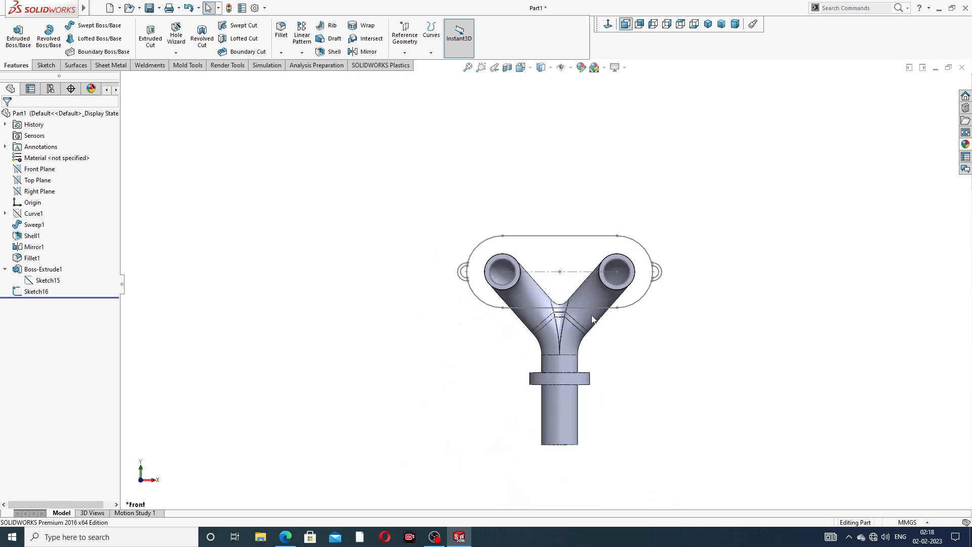
{"action": "scroll", "coordinate": [582, 343], "scroll_direction": "down", "scroll_amount": 2}
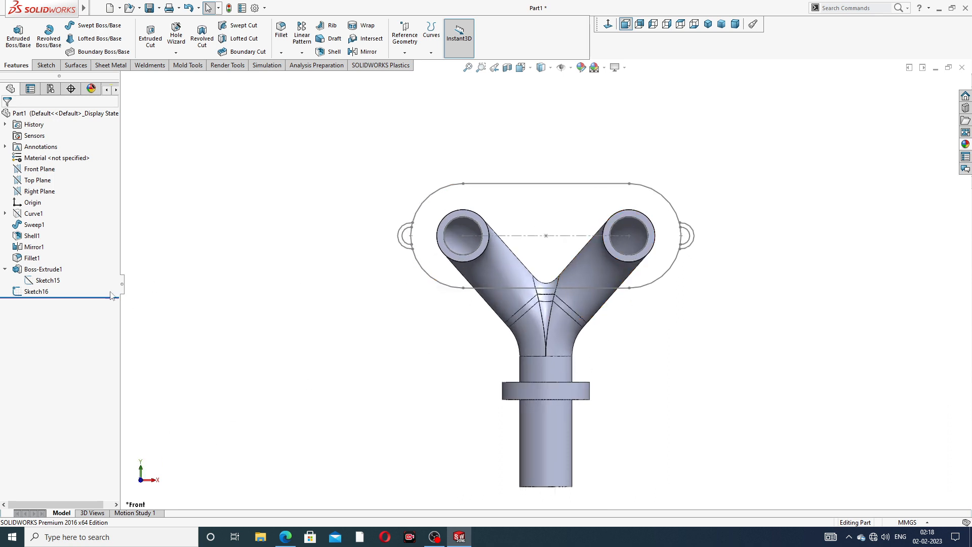
{"action": "left_click", "coordinate": [6, 270]}
Extrude Sketch16 with the slot plate region and both ear rings selected
{"action": "key", "text": "z"}
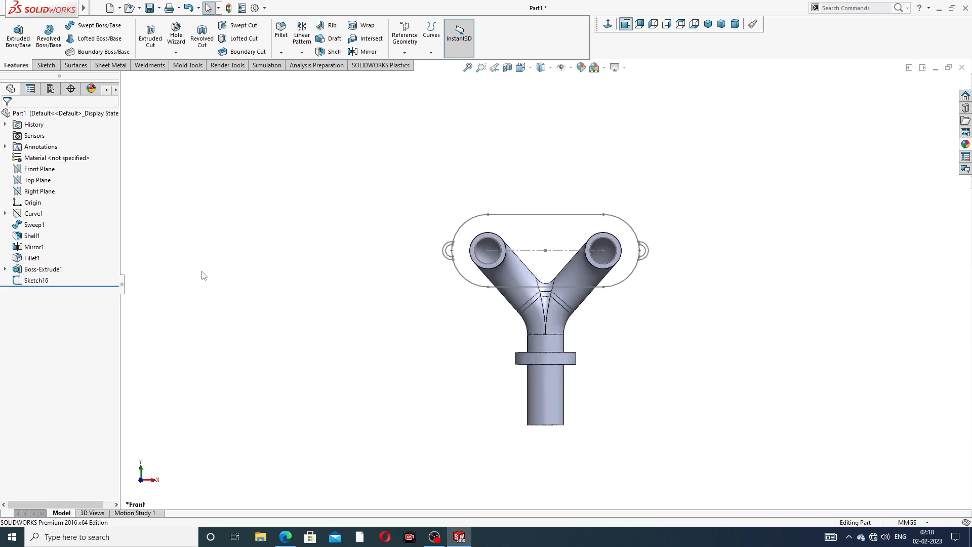
{"action": "left_click", "coordinate": [34, 282]}
{"action": "left_click", "coordinate": [18, 36]}
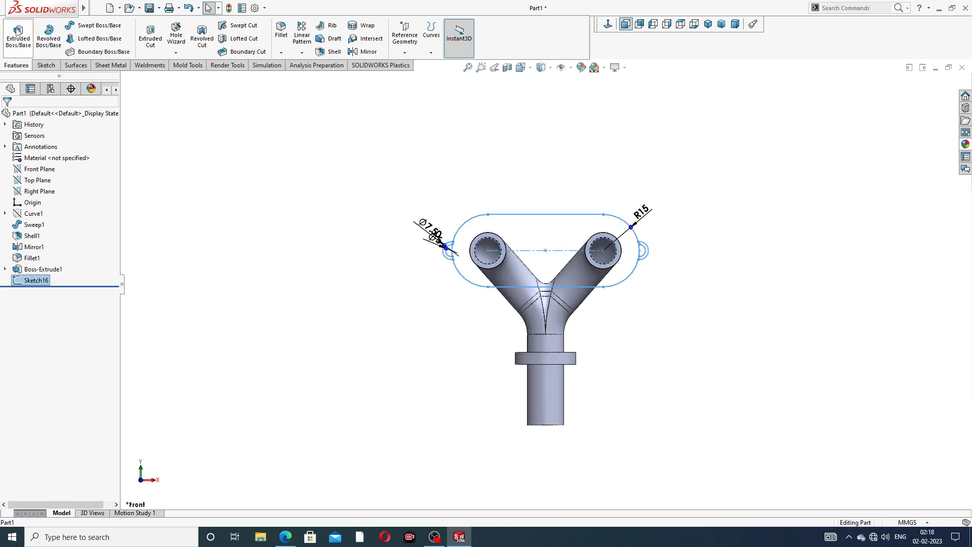
{"action": "scroll", "coordinate": [453, 265], "scroll_direction": "down", "scroll_amount": 1}
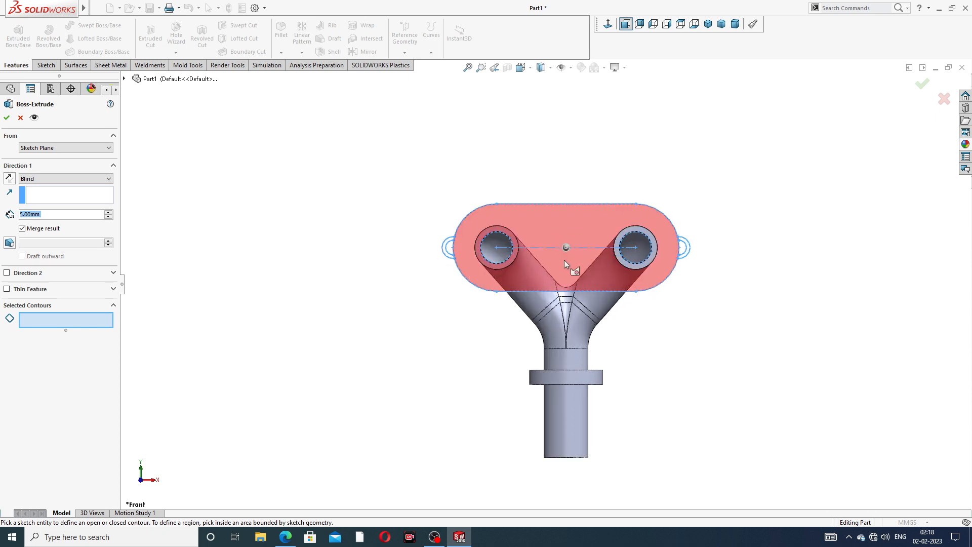
{"action": "left_click", "coordinate": [564, 260]}
{"action": "middle_click_drag", "start_coordinate": [575, 277], "coordinate": [585, 280]}
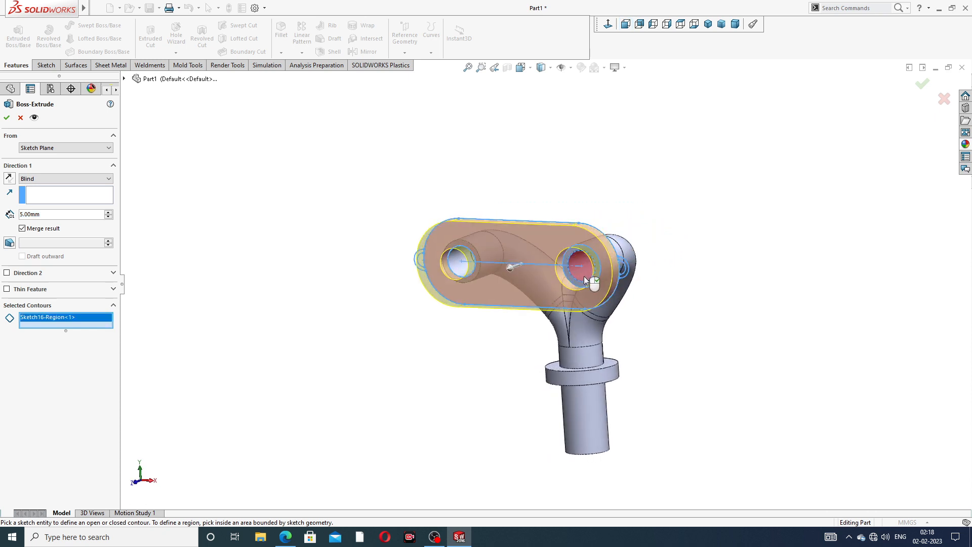
{"action": "scroll", "coordinate": [586, 280], "scroll_direction": "down", "scroll_amount": 2}
{"action": "scroll", "coordinate": [638, 259], "scroll_direction": "down", "scroll_amount": 2}
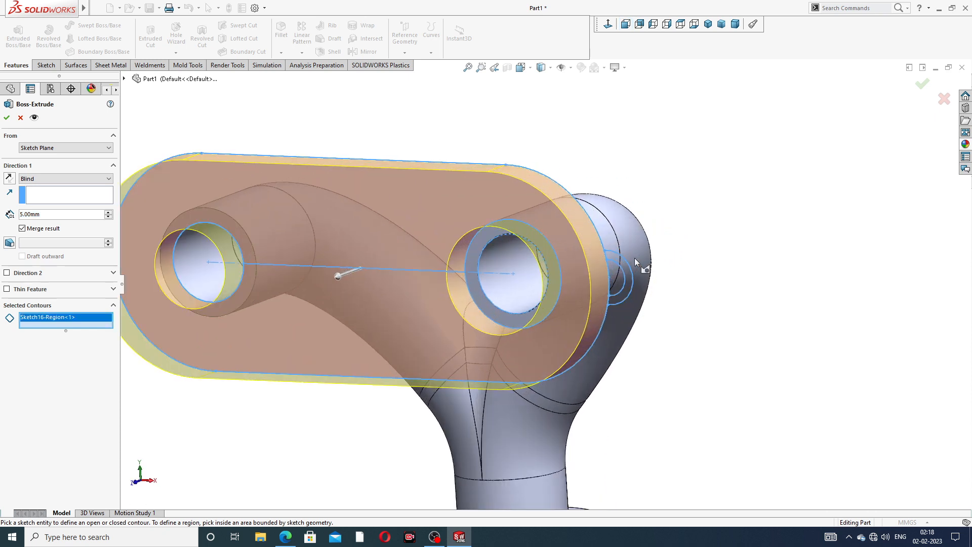
{"action": "left_click", "coordinate": [607, 272]}
{"action": "middle_click_drag", "start_coordinate": [608, 272], "coordinate": [341, 275]}
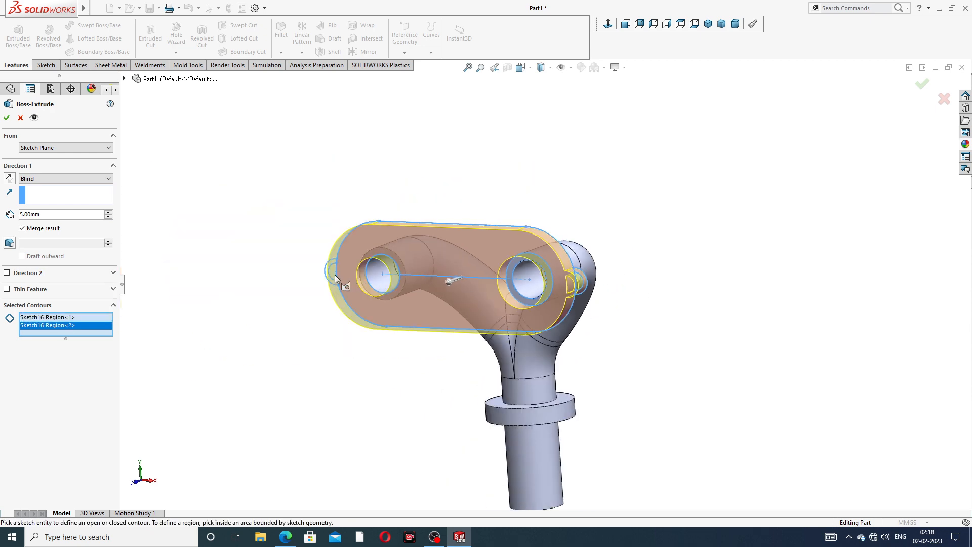
{"action": "scroll", "coordinate": [341, 276], "scroll_direction": "down", "scroll_amount": 4}
{"action": "scroll", "coordinate": [377, 266], "scroll_direction": "down", "scroll_amount": 2}
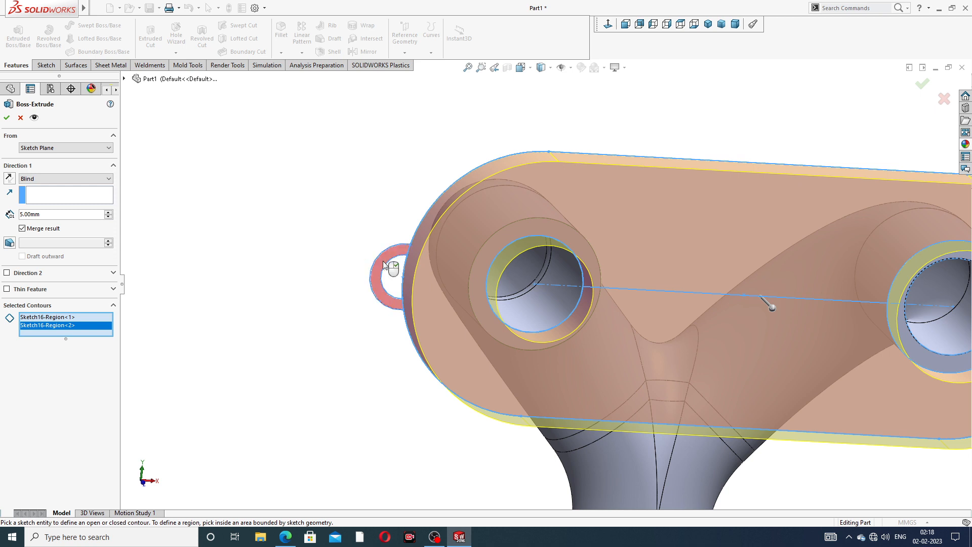
{"action": "left_click", "coordinate": [382, 263]}
{"action": "scroll", "coordinate": [567, 270], "scroll_direction": "up", "scroll_amount": 5}
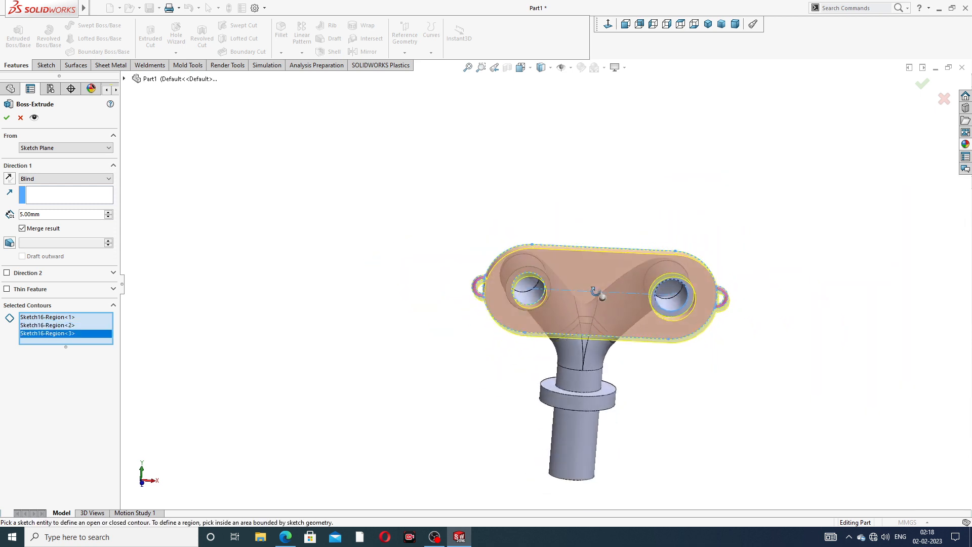
{"action": "middle_click_drag", "start_coordinate": [586, 282], "coordinate": [500, 327]}
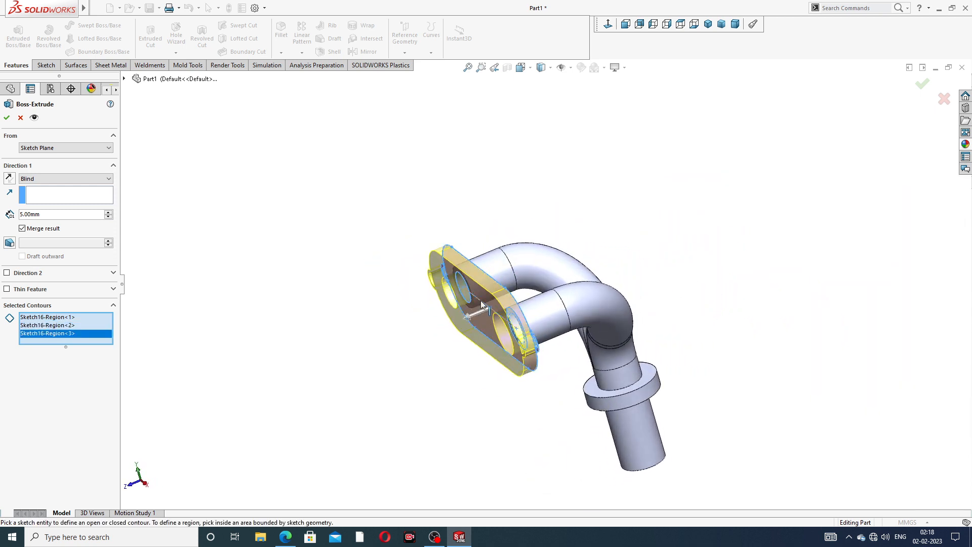
{"action": "scroll", "coordinate": [466, 307], "scroll_direction": "down", "scroll_amount": 1}
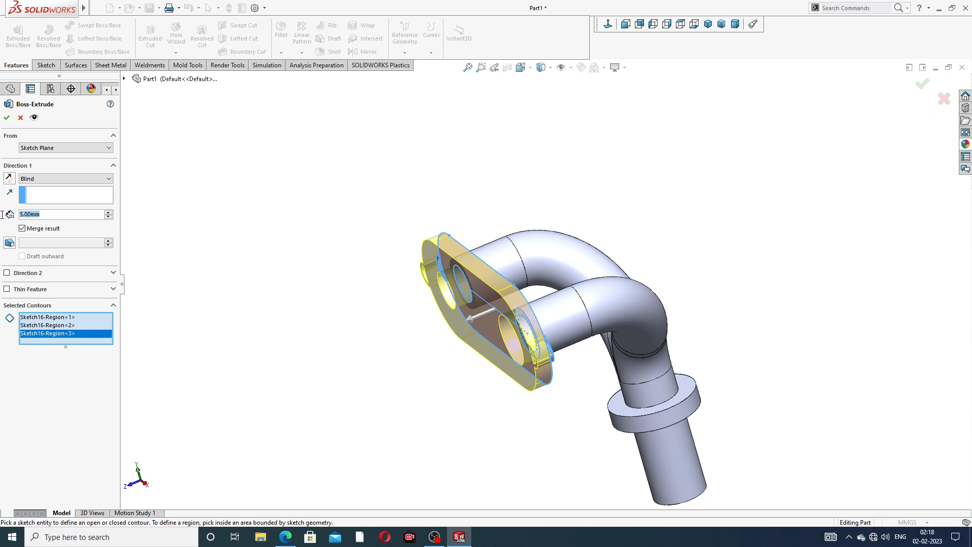
Set the plate depth to 10 mm in the reversed direction and accept the extrusion
{"action": "type", "text": "10"}
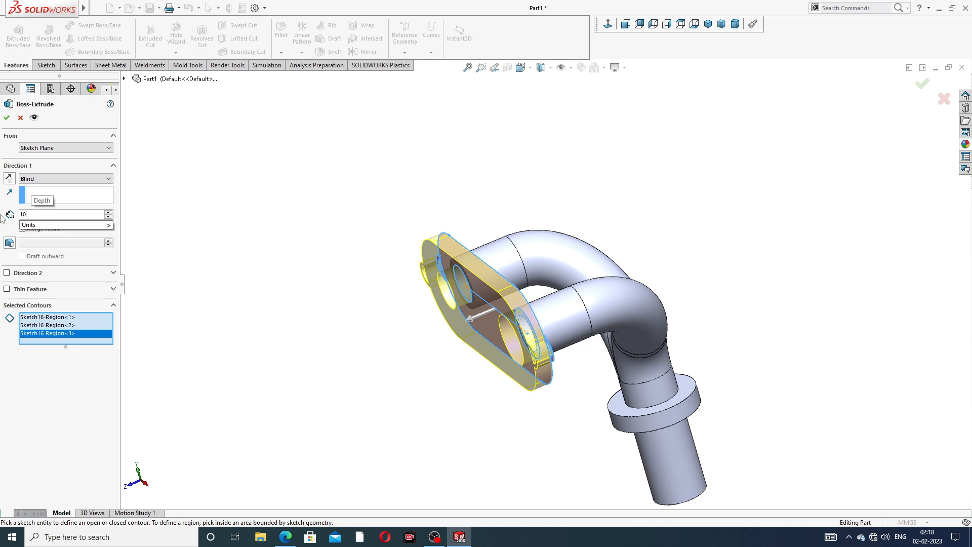
{"action": "key", "text": "Return"}
{"action": "left_click", "coordinate": [8, 177]}
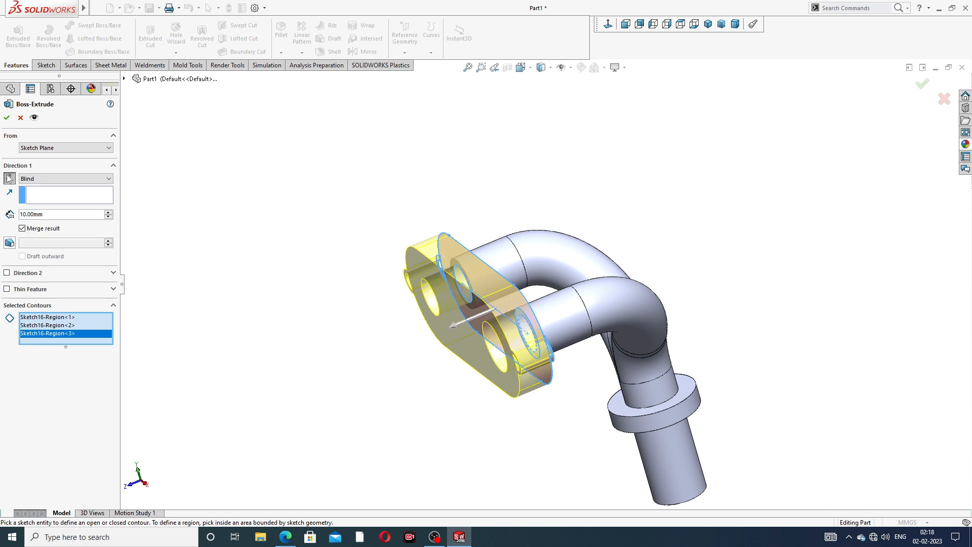
{"action": "middle_click_drag", "start_coordinate": [329, 261], "coordinate": [365, 285]}
{"action": "scroll", "coordinate": [365, 285], "scroll_direction": "up", "scroll_amount": 2}
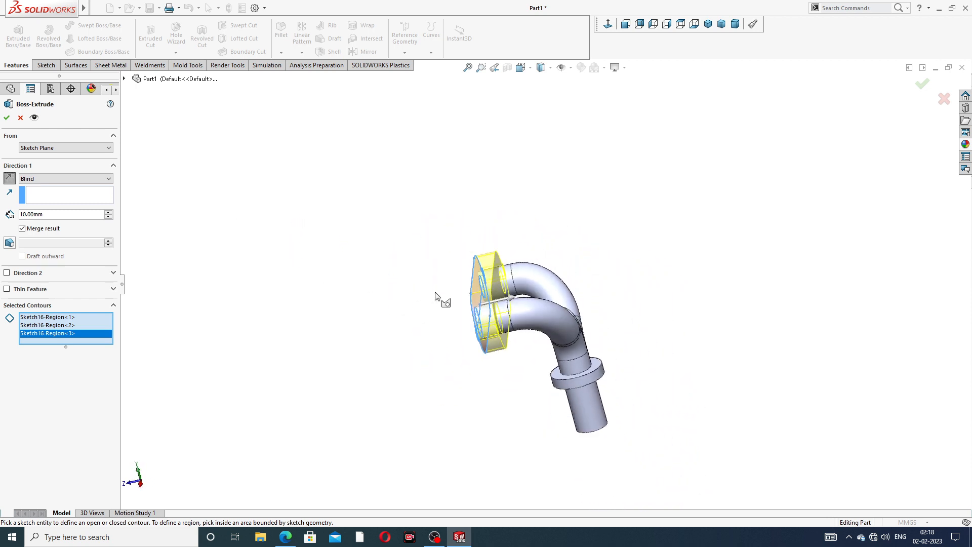
{"action": "middle_click_drag", "start_coordinate": [435, 291], "coordinate": [534, 302]}
{"action": "left_click", "coordinate": [7, 118]}
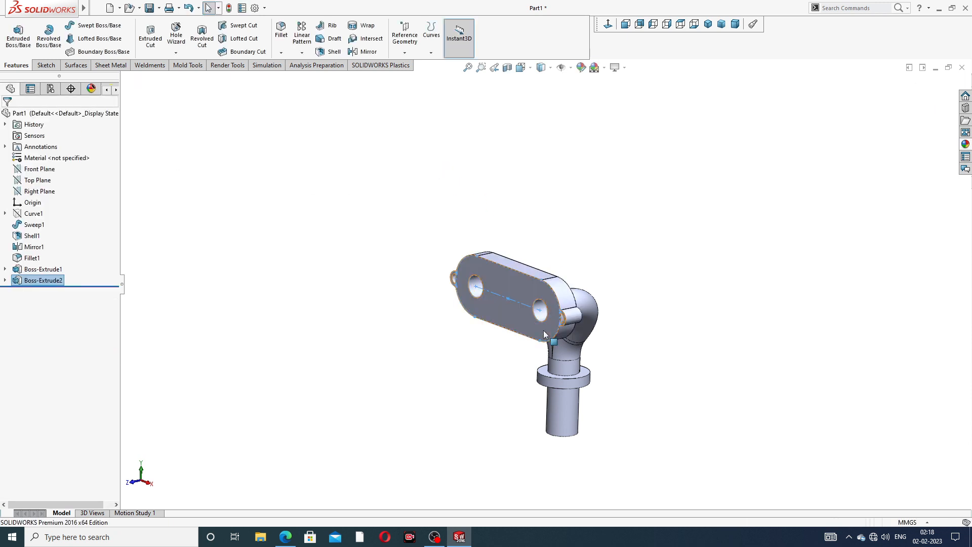
{"action": "middle_click_drag", "start_coordinate": [542, 330], "coordinate": [653, 299]}
{"action": "left_click", "coordinate": [648, 294]}
{"action": "scroll", "coordinate": [523, 320], "scroll_direction": "up", "scroll_amount": 3}
{"action": "scroll", "coordinate": [559, 324], "scroll_direction": "down", "scroll_amount": 2}
{"action": "middle_click_drag", "start_coordinate": [597, 222], "coordinate": [371, 480]}
{"action": "left_click", "coordinate": [285, 537]}
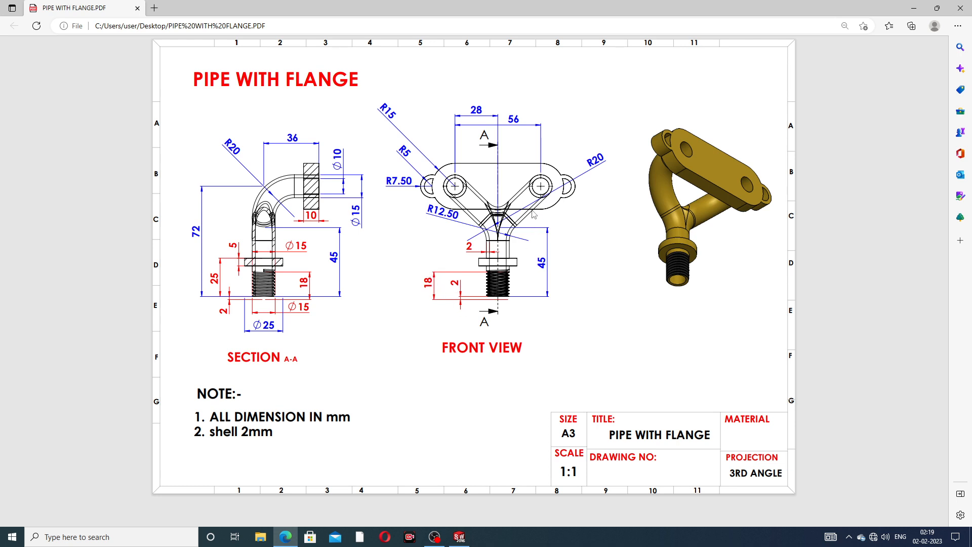
{"action": "left_click", "coordinate": [285, 536]}
{"action": "middle_click_drag", "start_coordinate": [552, 303], "coordinate": [472, 107]}
{"action": "scroll", "coordinate": [554, 301], "scroll_direction": "down", "scroll_amount": 4}
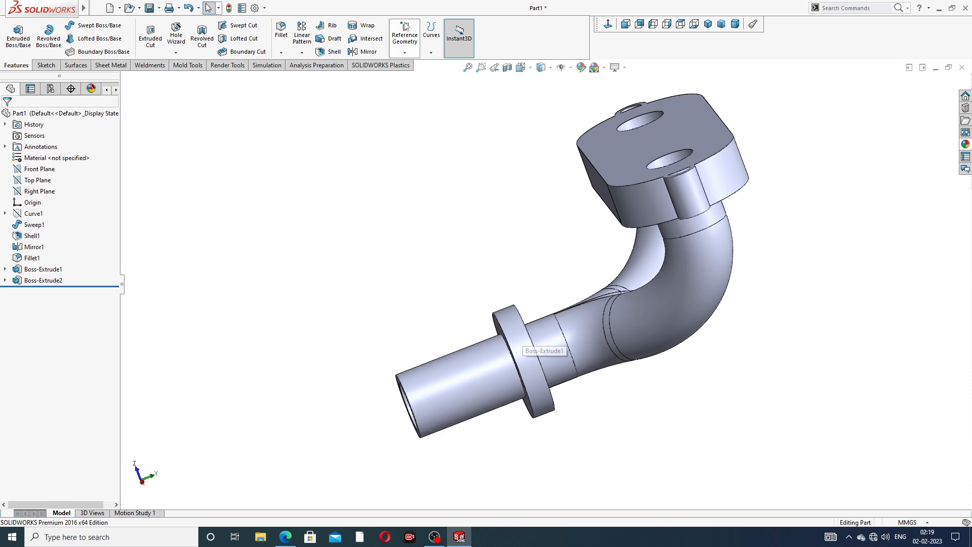
Start a Fillet on the flange ring's outer circular edge with a 1 mm radius
{"action": "left_click", "coordinate": [281, 52]}
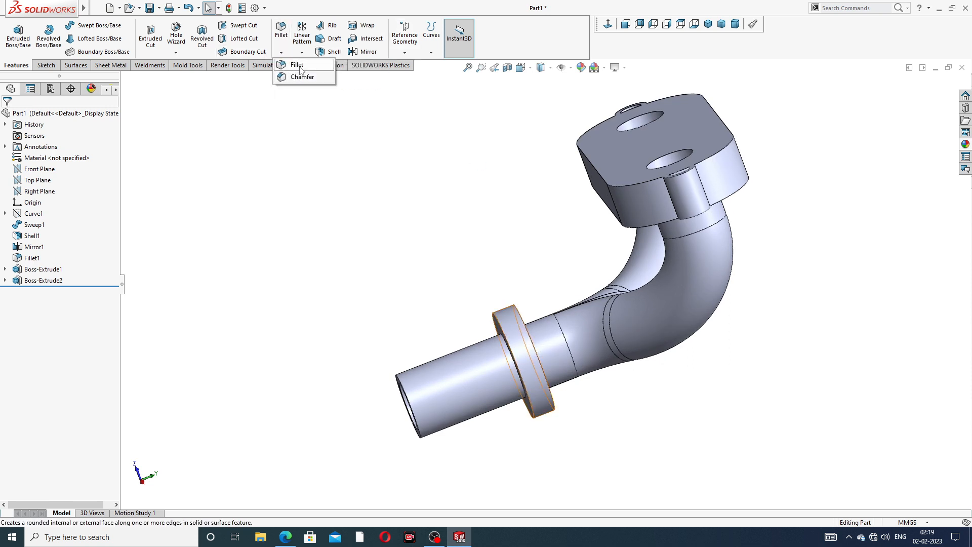
{"action": "left_click", "coordinate": [297, 62]}
{"action": "middle_click_drag", "start_coordinate": [452, 294], "coordinate": [375, 245]}
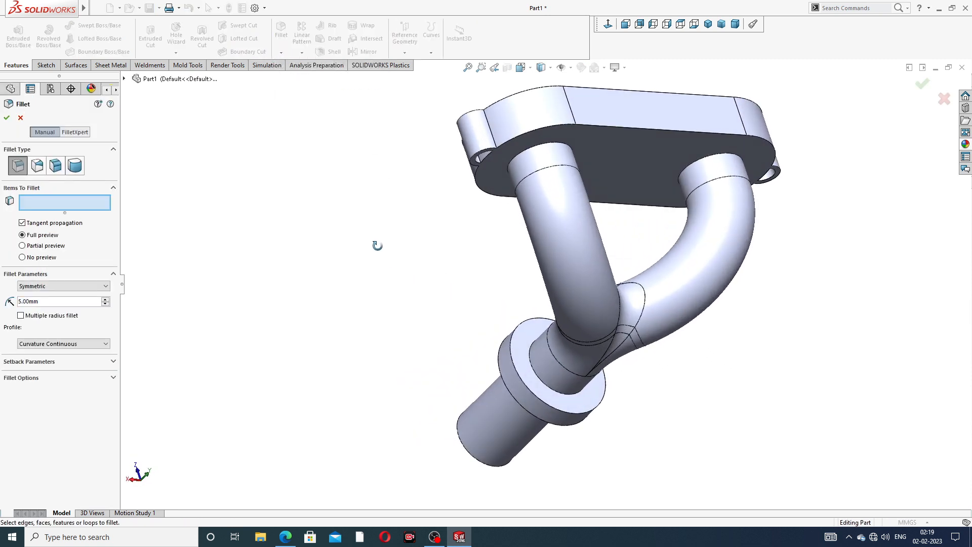
{"action": "scroll", "coordinate": [474, 370], "scroll_direction": "down", "scroll_amount": 5}
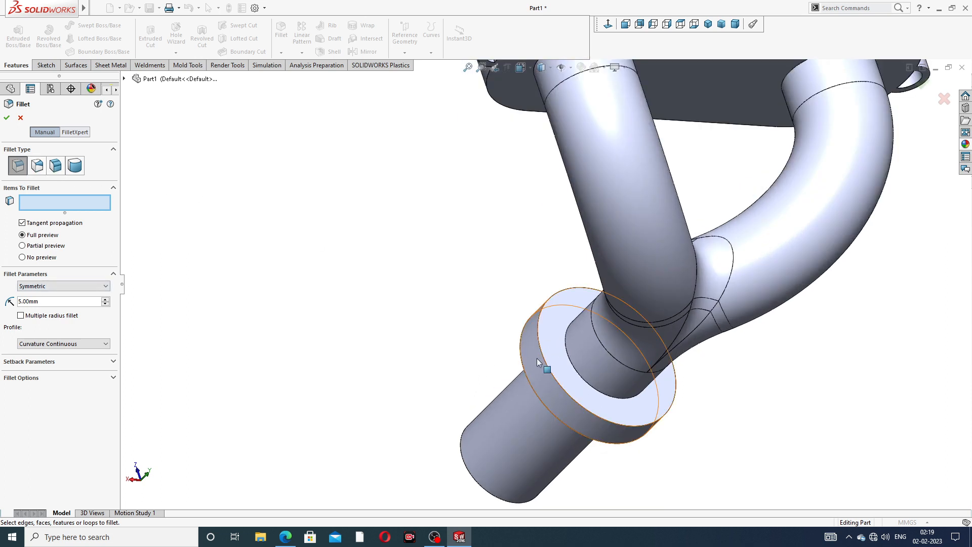
{"action": "left_click", "coordinate": [575, 382]}
{"action": "middle_click_drag", "start_coordinate": [575, 381], "coordinate": [594, 354]}
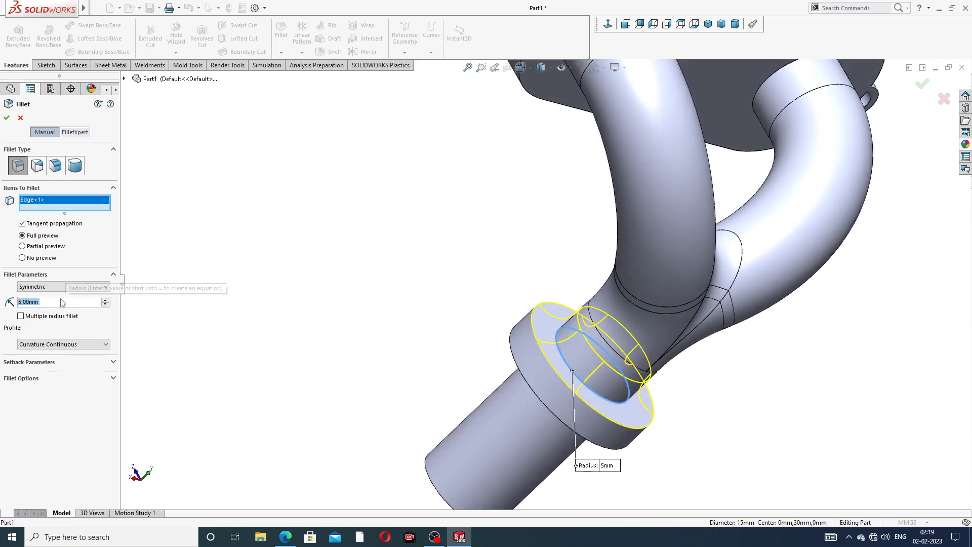
{"action": "type", "text": "1"}
{"action": "key", "text": "Return"}
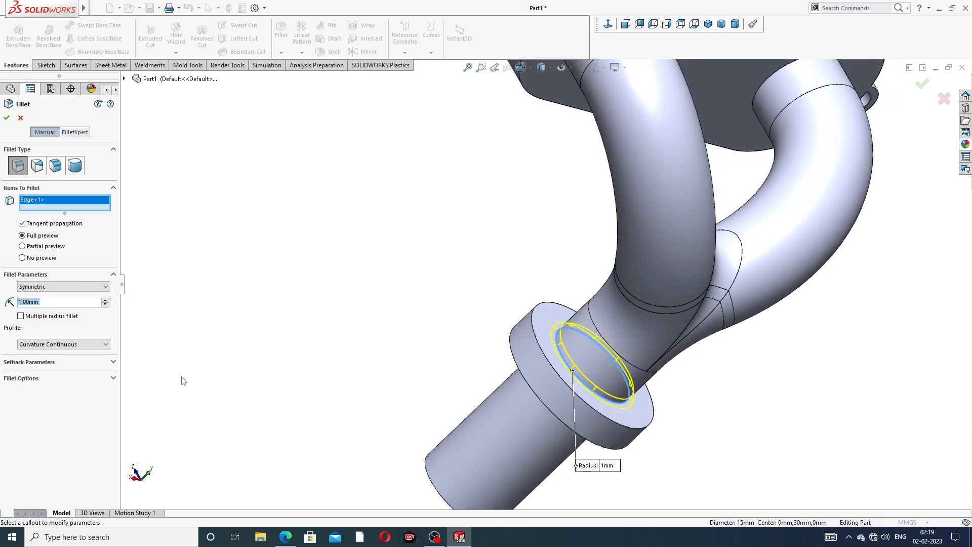
Add a second flange edge and both pipe-to-plate edges, then apply the fillet
{"action": "middle_click_drag", "start_coordinate": [182, 382], "coordinate": [344, 294]}
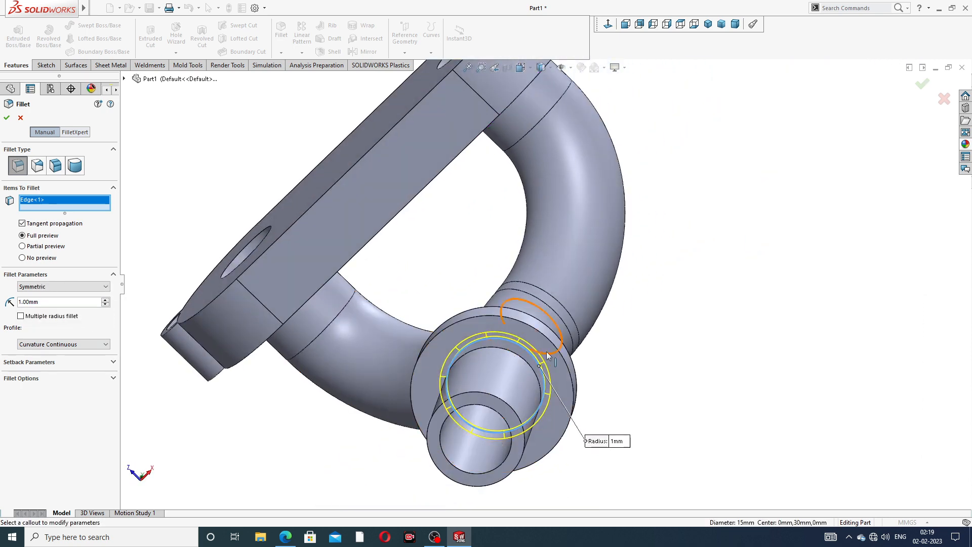
{"action": "left_click", "coordinate": [519, 360]}
{"action": "middle_click_drag", "start_coordinate": [519, 360], "coordinate": [431, 363]}
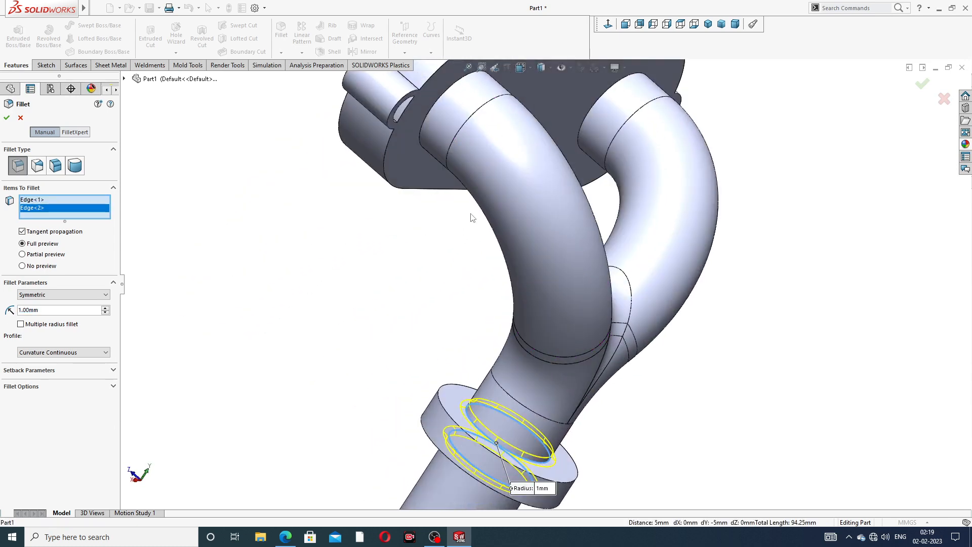
{"action": "scroll", "coordinate": [526, 267], "scroll_direction": "up", "scroll_amount": 3}
{"action": "left_click", "coordinate": [503, 165]}
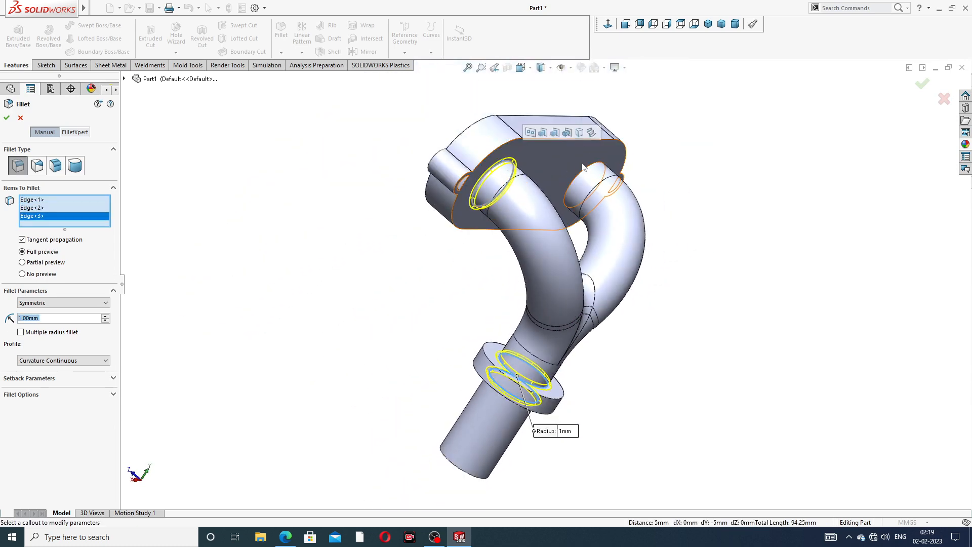
{"action": "left_click", "coordinate": [590, 169]}
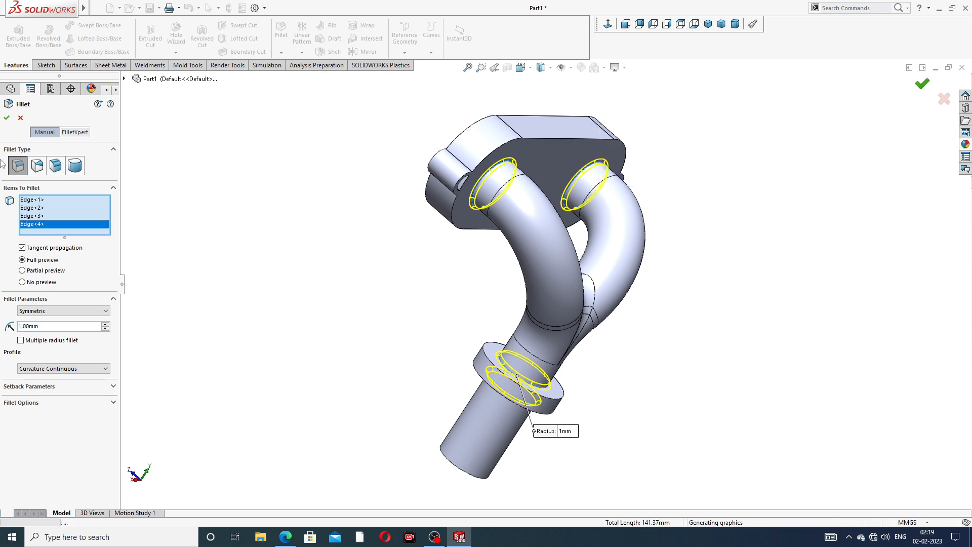
{"action": "left_click", "coordinate": [7, 119]}
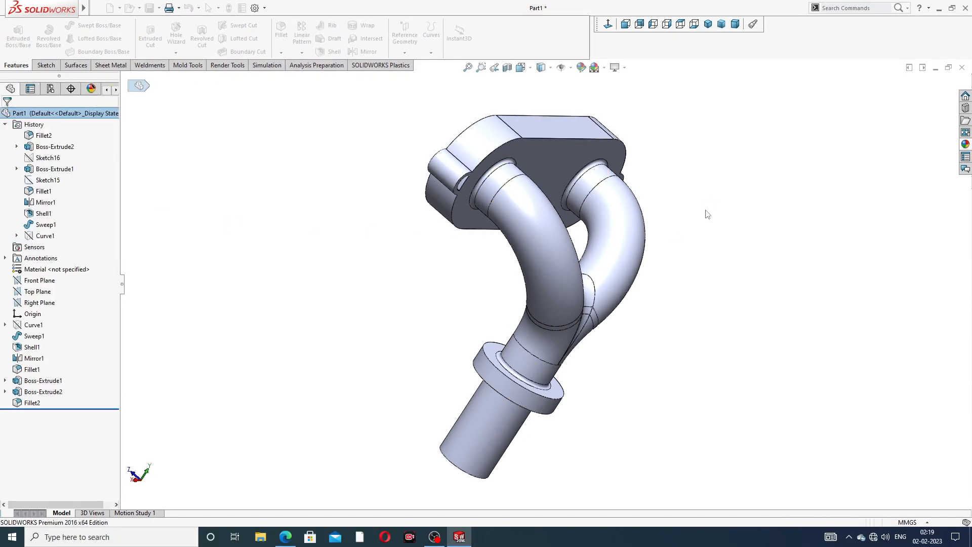
Turn the model to show the outlet pipe opening and open the Hole Wizard dropdown
{"action": "middle_click_drag", "start_coordinate": [701, 211], "coordinate": [540, 231]}
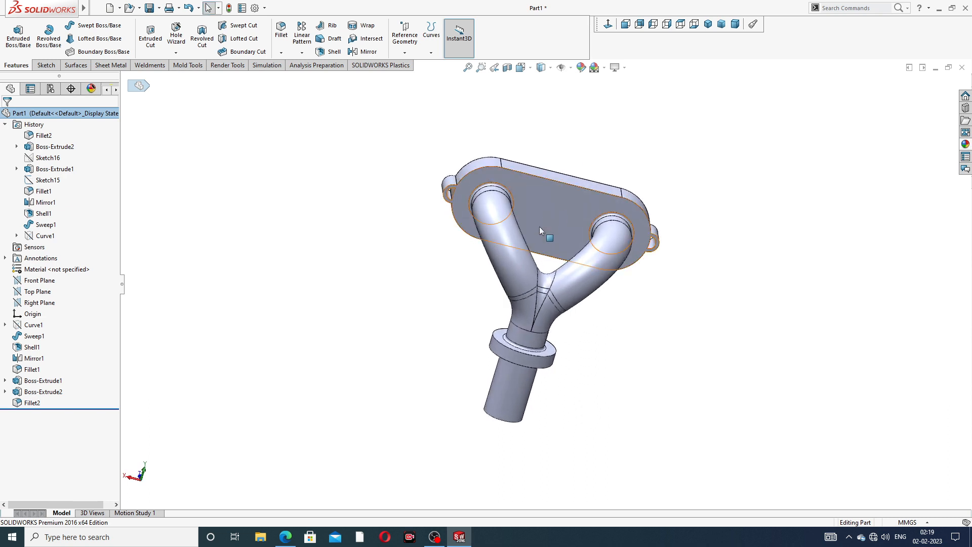
{"action": "scroll", "coordinate": [537, 241], "scroll_direction": "down", "scroll_amount": 3}
{"action": "scroll", "coordinate": [533, 430], "scroll_direction": "up", "scroll_amount": 3}
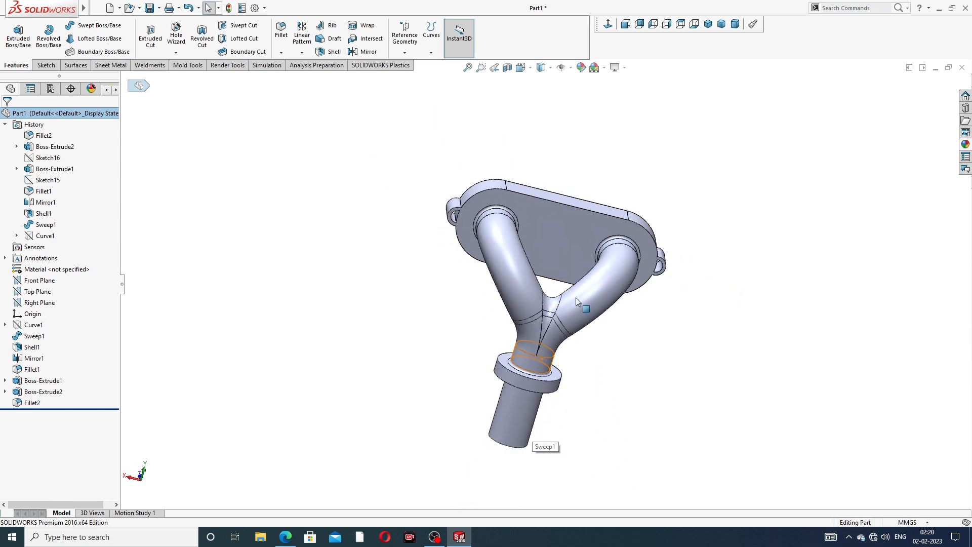
{"action": "middle_click_drag", "start_coordinate": [576, 298], "coordinate": [648, 273]}
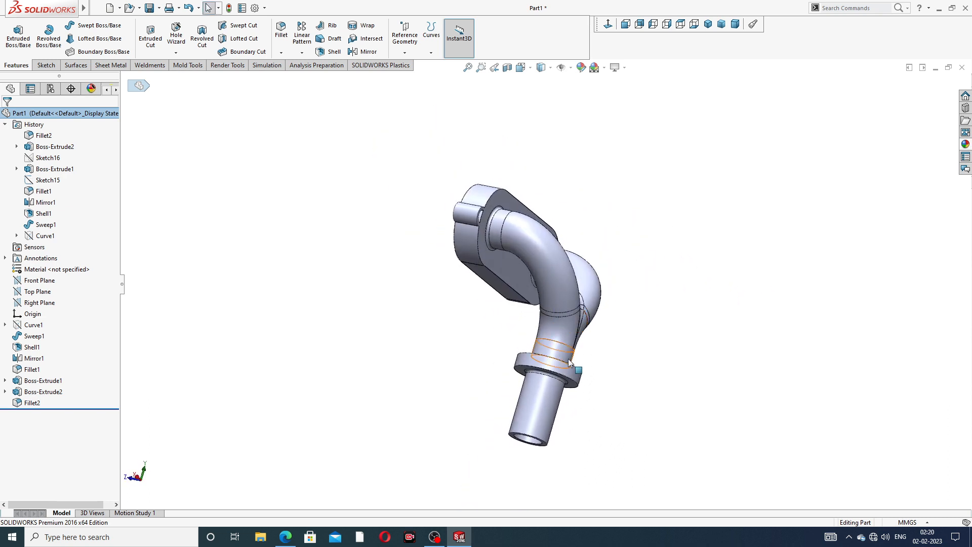
{"action": "middle_click_drag", "start_coordinate": [569, 361], "coordinate": [491, 133]}
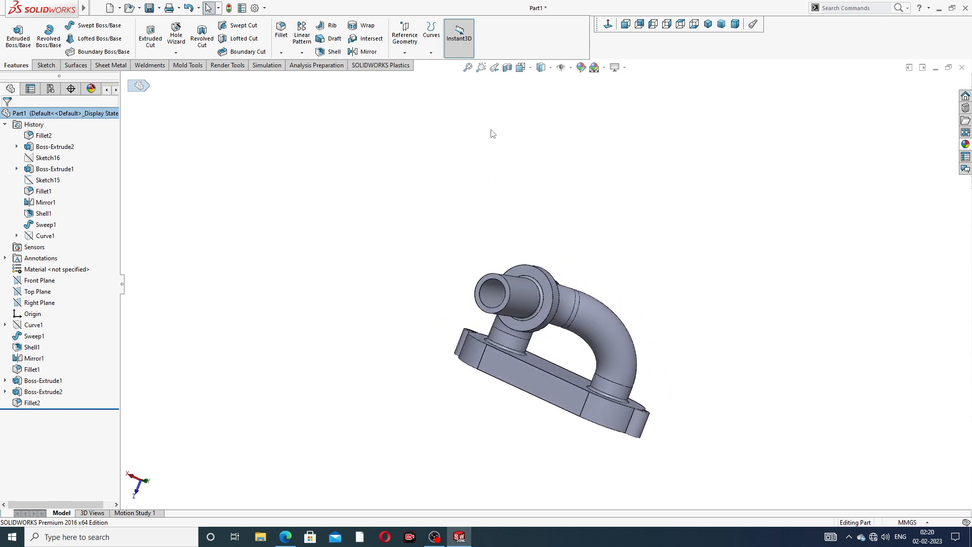
{"action": "left_click", "coordinate": [175, 52]}
Start a Thread on the outlet pipe using its end edge and end face as the start
{"action": "left_click", "coordinate": [191, 77]}
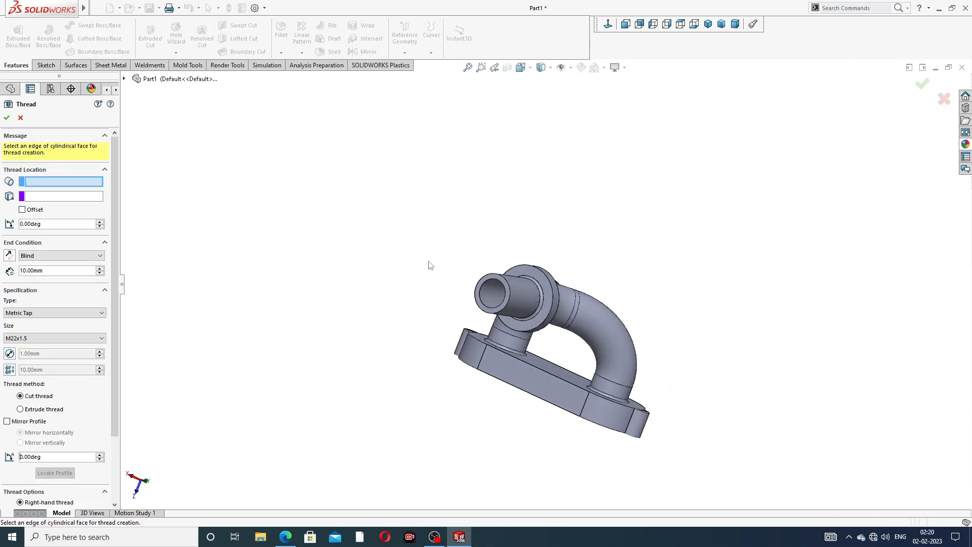
{"action": "middle_click_drag", "start_coordinate": [417, 284], "coordinate": [456, 291]}
{"action": "scroll", "coordinate": [456, 292], "scroll_direction": "down", "scroll_amount": 6}
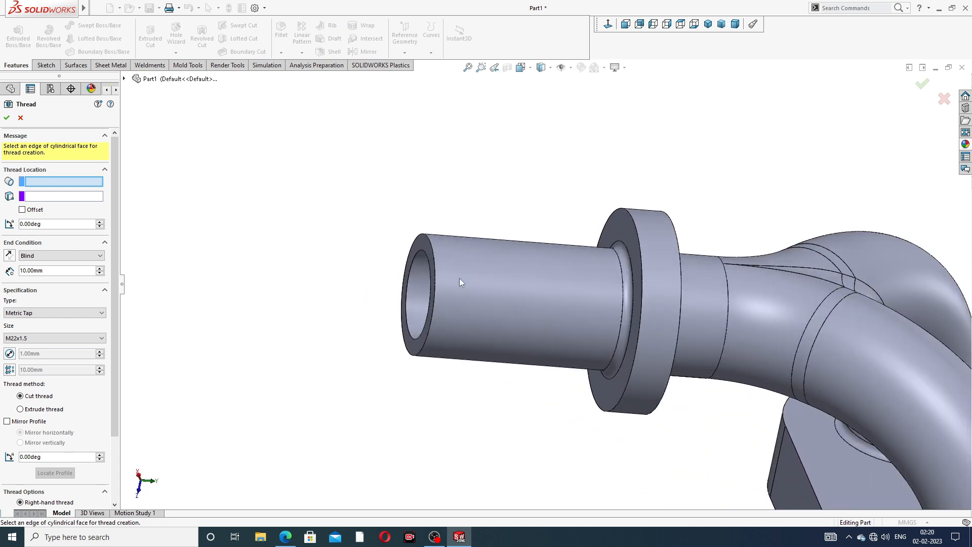
{"action": "scroll", "coordinate": [448, 242], "scroll_direction": "down", "scroll_amount": 4}
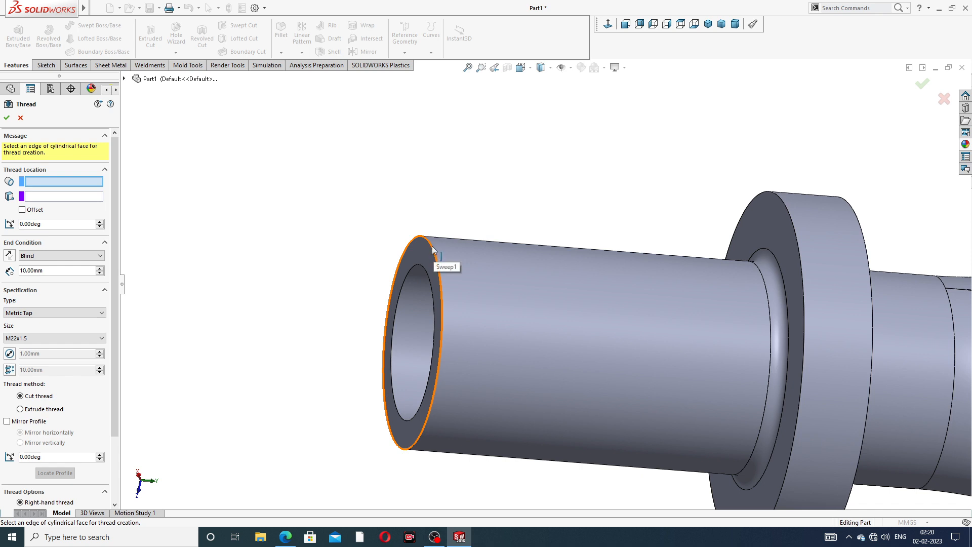
{"action": "left_click", "coordinate": [428, 246]}
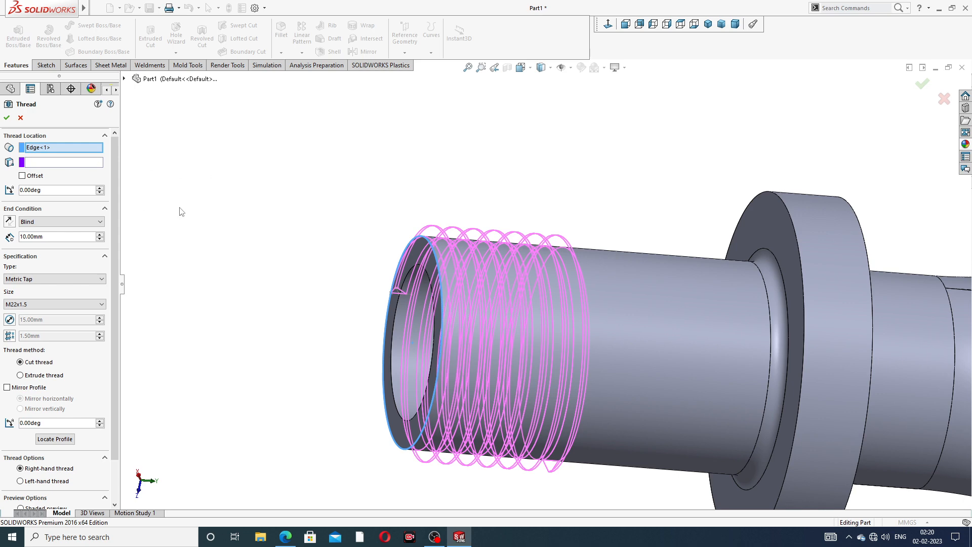
{"action": "left_click", "coordinate": [97, 164]}
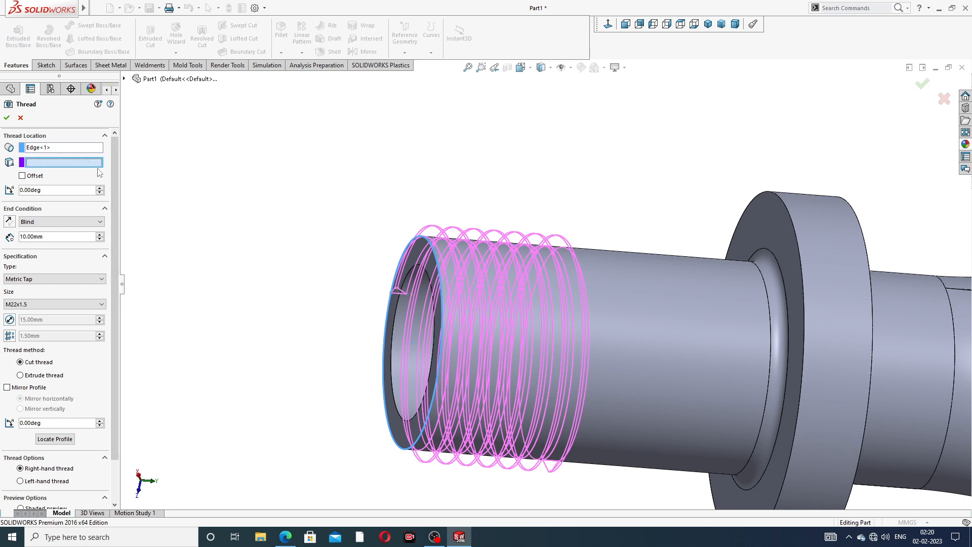
{"action": "left_click", "coordinate": [415, 252]}
{"action": "scroll", "coordinate": [427, 262], "scroll_direction": "down", "scroll_amount": 1}
{"action": "scroll", "coordinate": [431, 271], "scroll_direction": "up", "scroll_amount": 2}
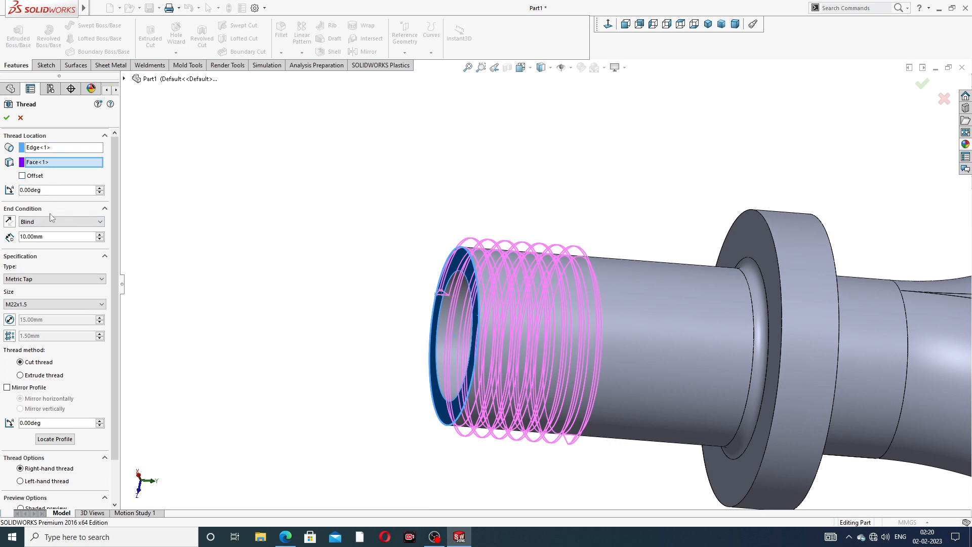
{"action": "left_click", "coordinate": [40, 280]}
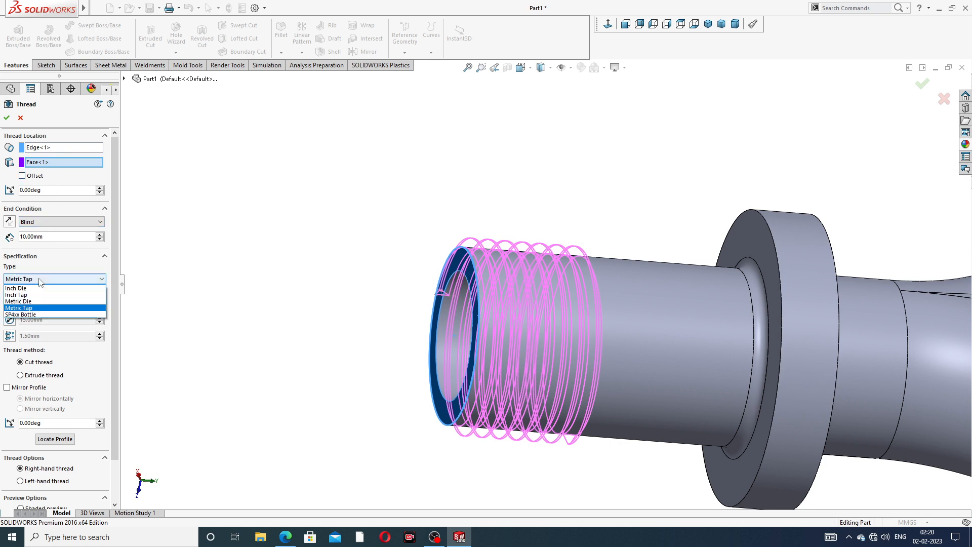
Set the thread type to Metric Die, try sizes M22x2.0 and M27x2.0, and set depth 18 mm
{"action": "left_click", "coordinate": [41, 304]}
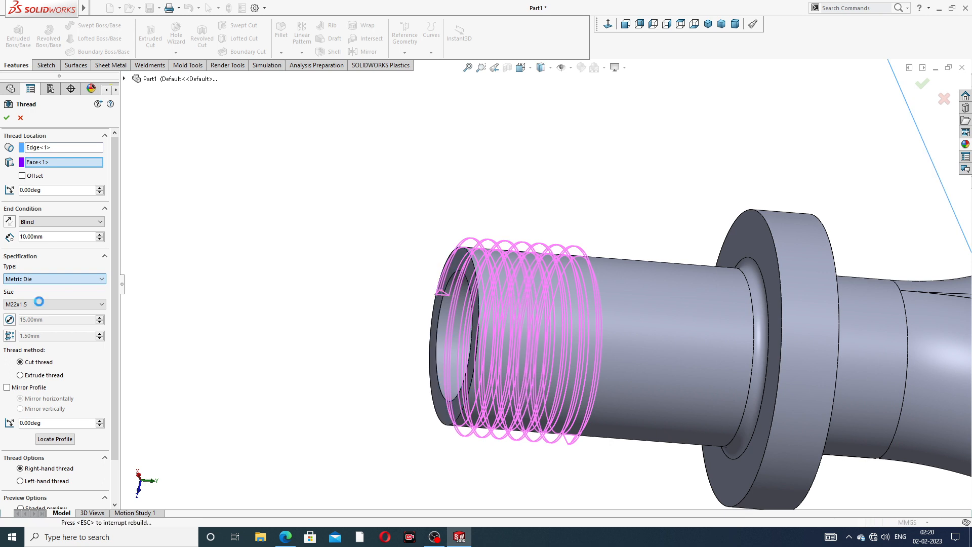
{"action": "scroll", "coordinate": [309, 320], "scroll_direction": "down", "scroll_amount": 1}
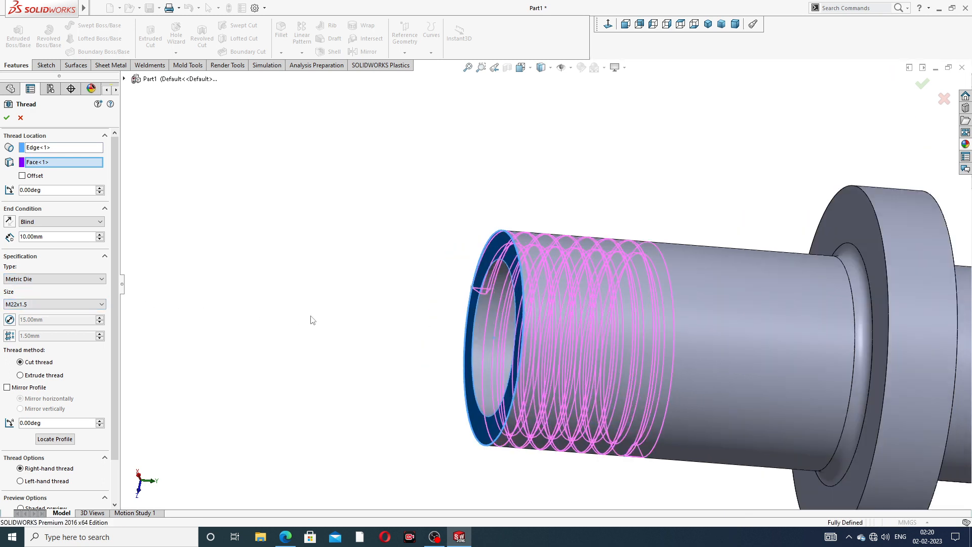
{"action": "left_click", "coordinate": [33, 305]}
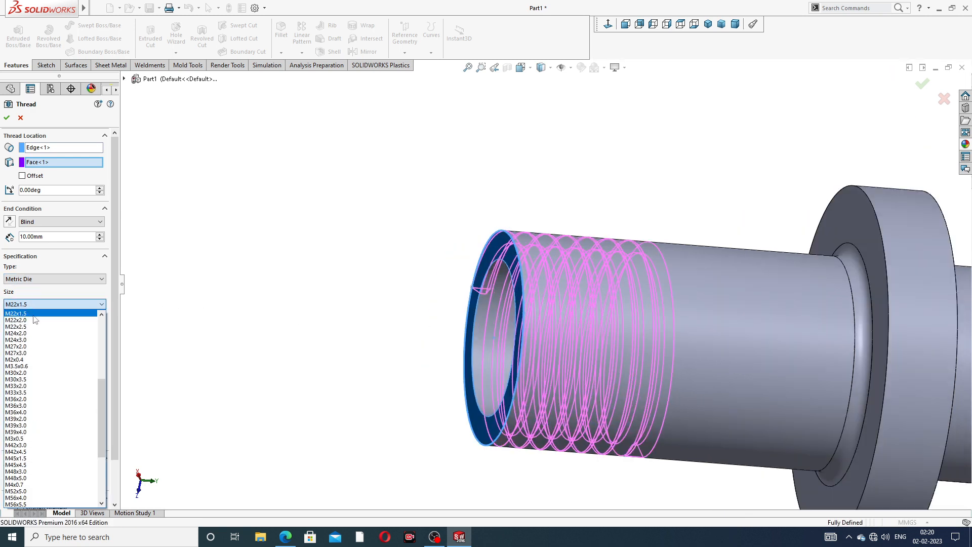
{"action": "left_click", "coordinate": [32, 321]}
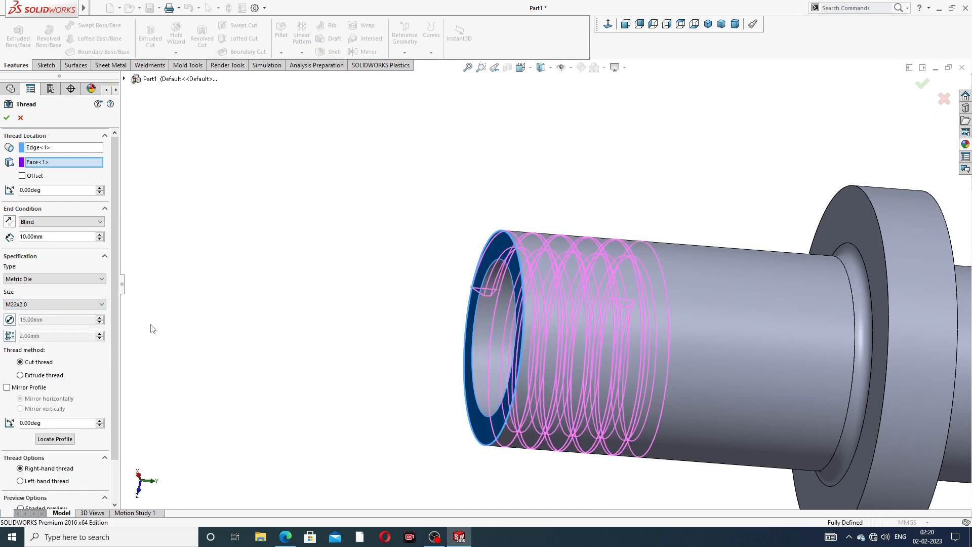
{"action": "middle_click_drag", "start_coordinate": [596, 319], "coordinate": [581, 336]}
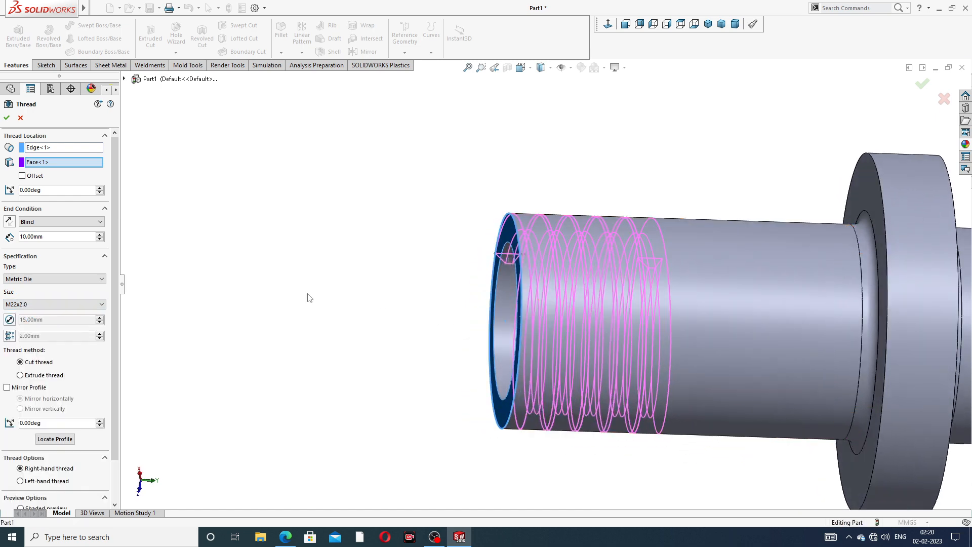
{"action": "left_click", "coordinate": [67, 279]}
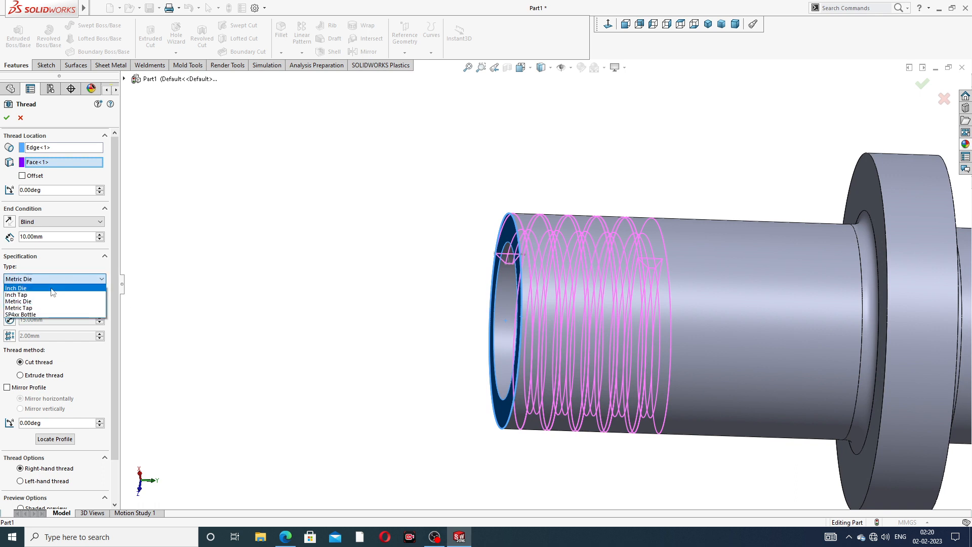
{"action": "left_click", "coordinate": [42, 301]}
{"action": "left_click", "coordinate": [43, 304]}
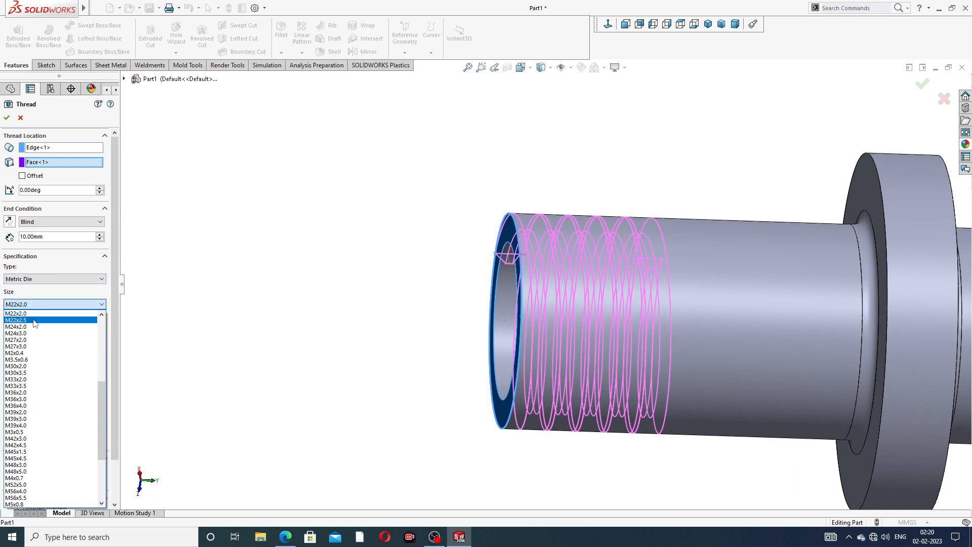
{"action": "left_click", "coordinate": [32, 340]}
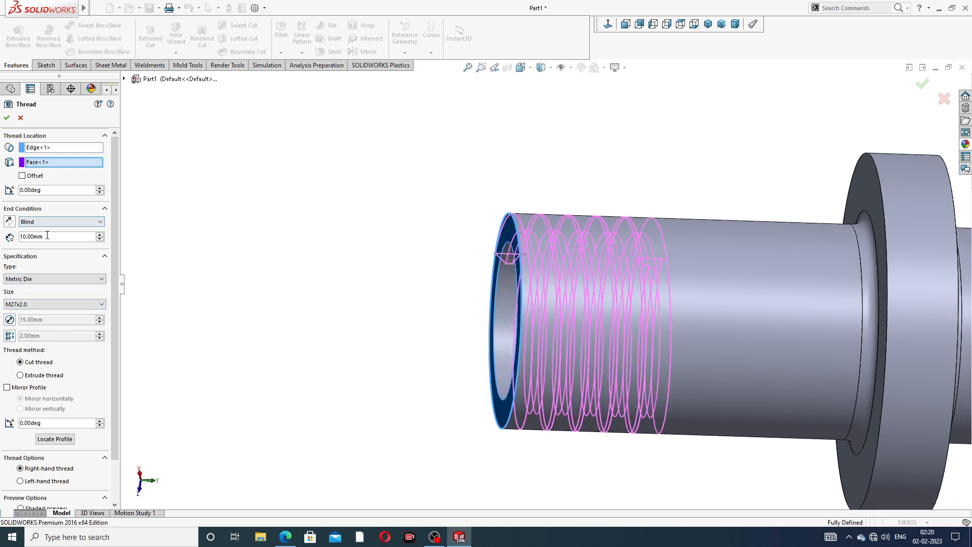
{"action": "double_click", "coordinate": [31, 236]}
{"action": "type", "text": "18"}
{"action": "key", "text": "Return"}
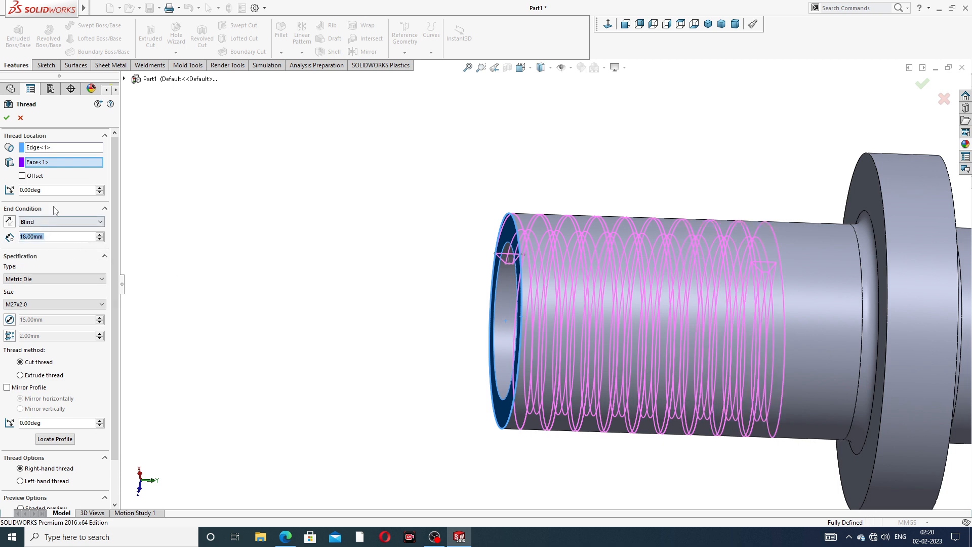
Try sizes M30x2.0 and M22x1.5, settle on M22x2.0, and inspect the thread preview
{"action": "scroll", "coordinate": [117, 301], "scroll_direction": "down", "scroll_amount": 3}
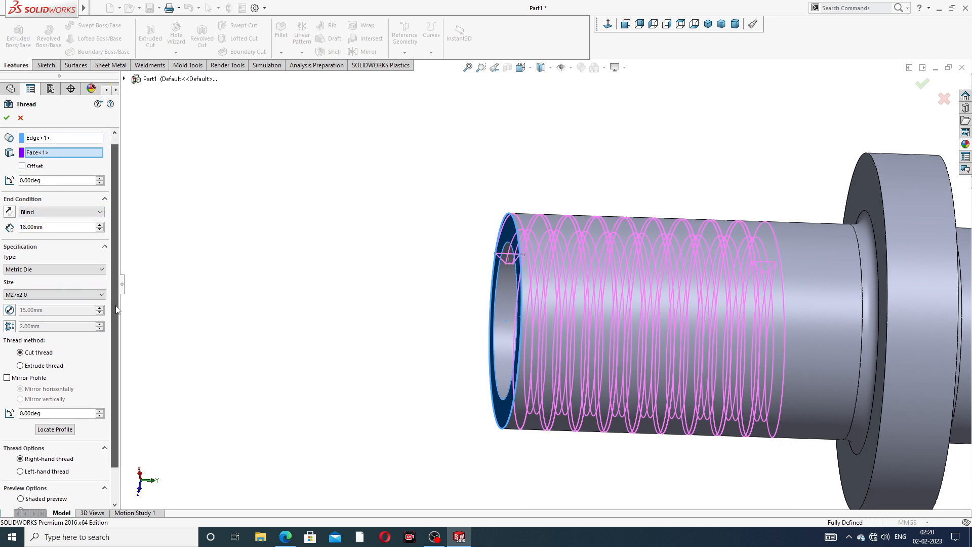
{"action": "left_click", "coordinate": [43, 257]}
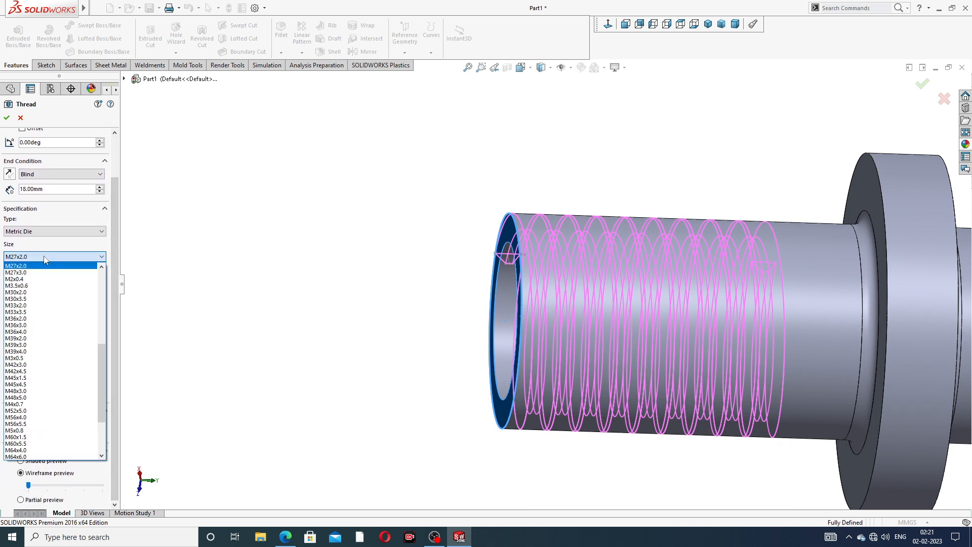
{"action": "left_click", "coordinate": [20, 292]}
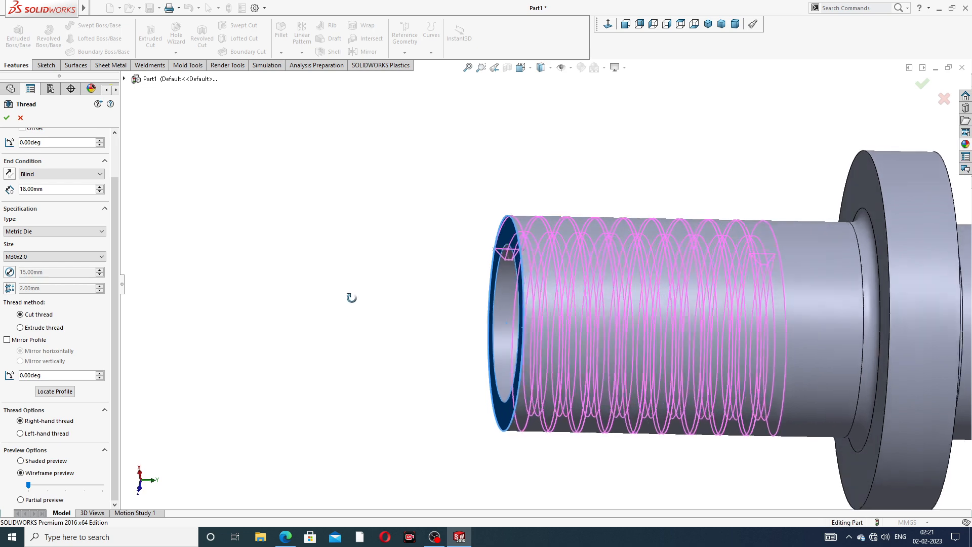
{"action": "middle_click_drag", "start_coordinate": [349, 298], "coordinate": [324, 285]}
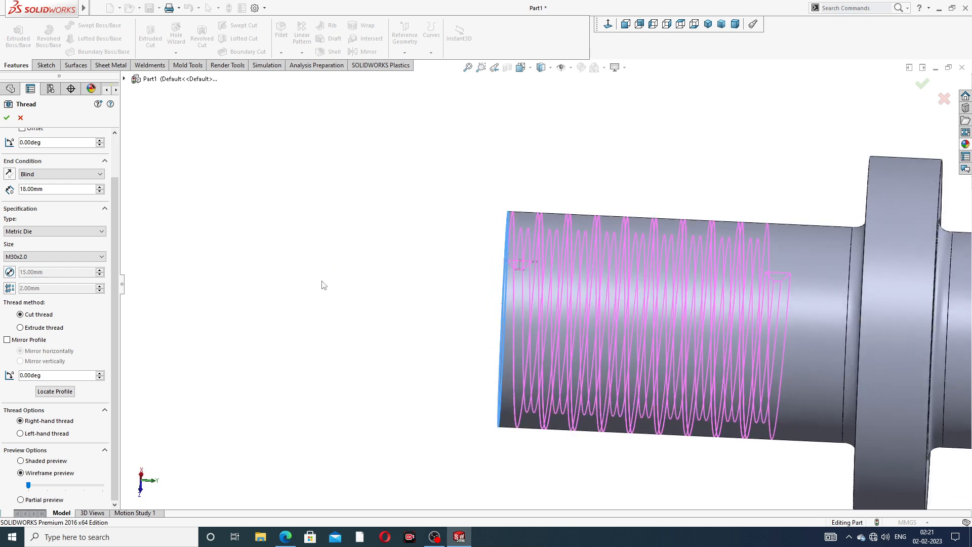
{"action": "left_click", "coordinate": [41, 257]}
{"action": "scroll", "coordinate": [35, 274], "scroll_direction": "up", "scroll_amount": 4}
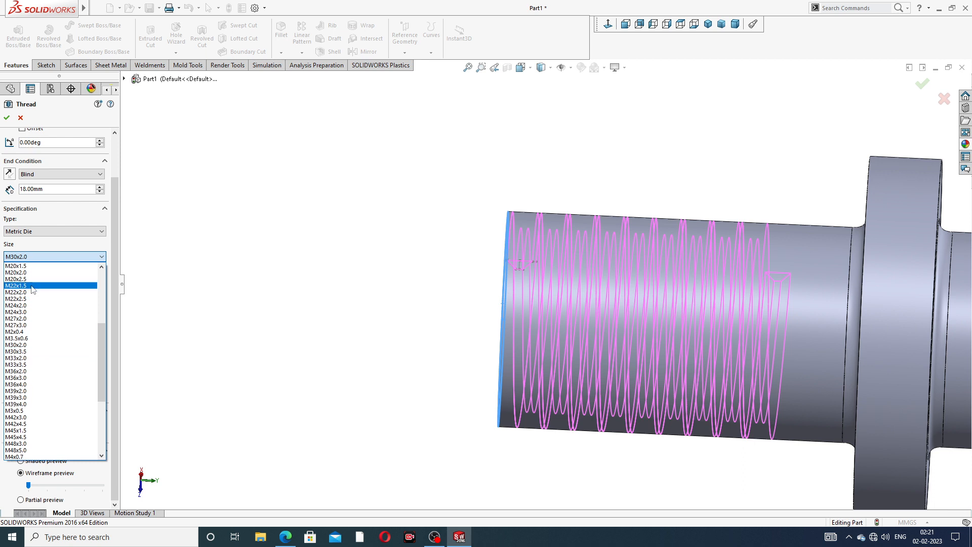
{"action": "left_click", "coordinate": [20, 285]}
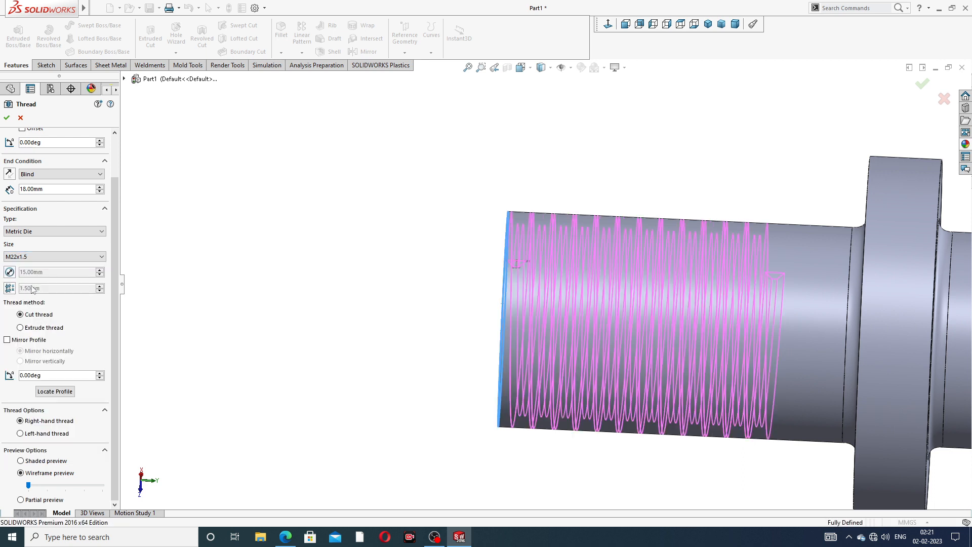
{"action": "left_click", "coordinate": [32, 257]}
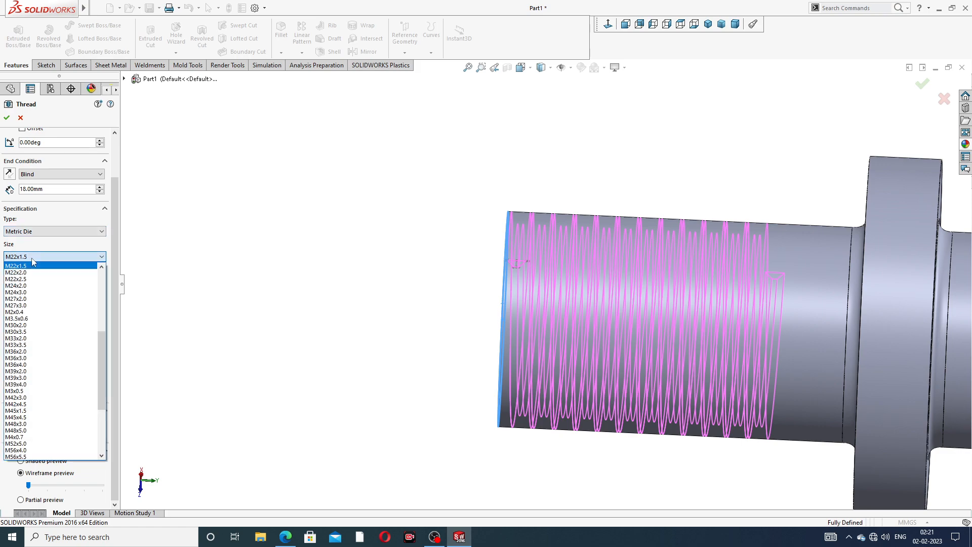
{"action": "left_click", "coordinate": [31, 274]}
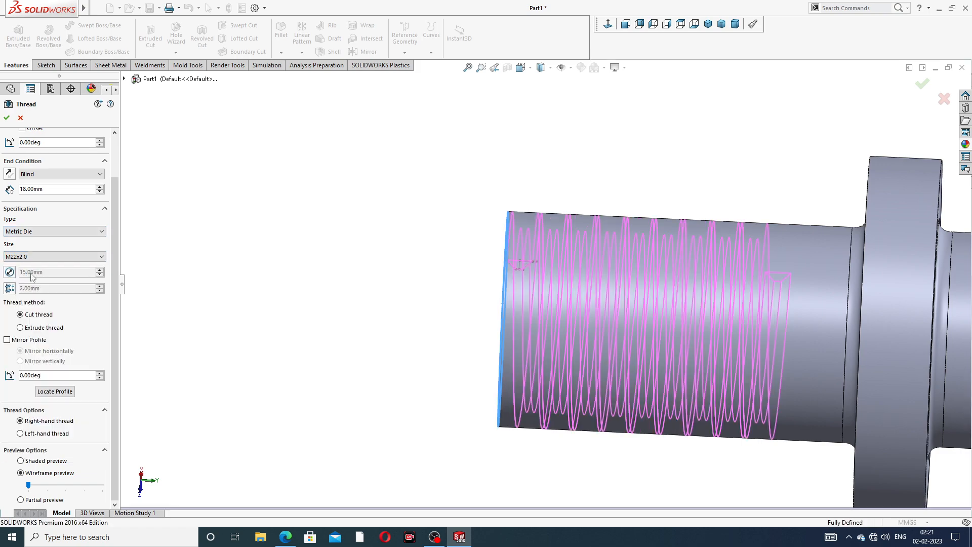
{"action": "middle_click_drag", "start_coordinate": [258, 294], "coordinate": [345, 308]}
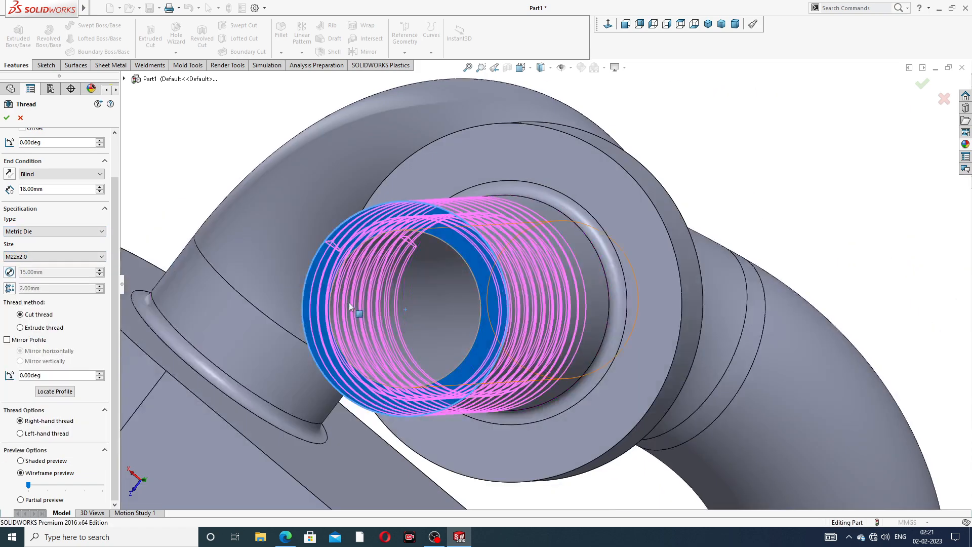
{"action": "scroll", "coordinate": [349, 303], "scroll_direction": "up", "scroll_amount": 3}
{"action": "middle_click_drag", "start_coordinate": [365, 259], "coordinate": [295, 293]}
{"action": "scroll", "coordinate": [279, 284], "scroll_direction": "up", "scroll_amount": 4}
{"action": "scroll", "coordinate": [300, 301], "scroll_direction": "down", "scroll_amount": 2}
{"action": "scroll", "coordinate": [299, 302], "scroll_direction": "down", "scroll_amount": 3}
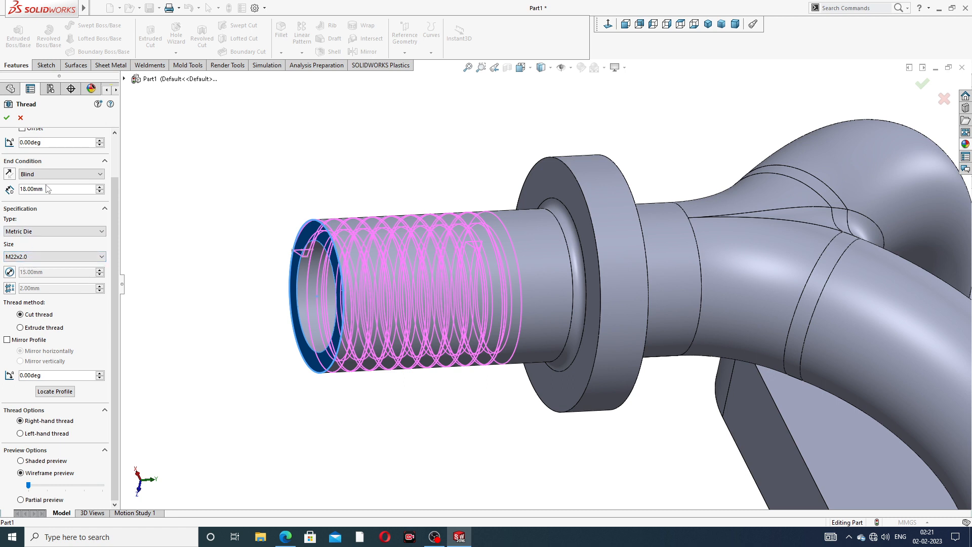
{"action": "scroll", "coordinate": [43, 139], "scroll_direction": "up", "scroll_amount": 1}
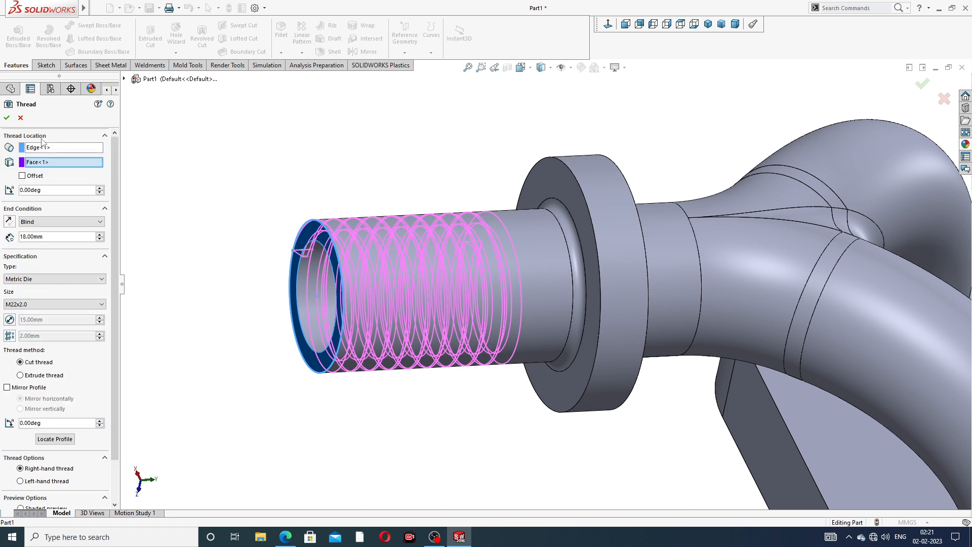
Offset the thread start 2 mm, reversed so it begins beyond the tube end
{"action": "left_click", "coordinate": [23, 175]}
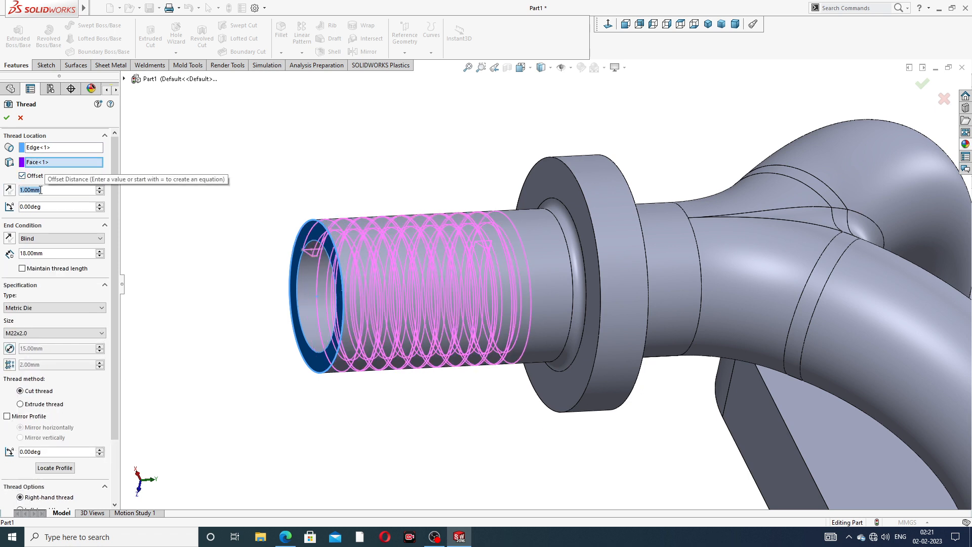
{"action": "type", "text": "2"}
{"action": "key", "text": "Return"}
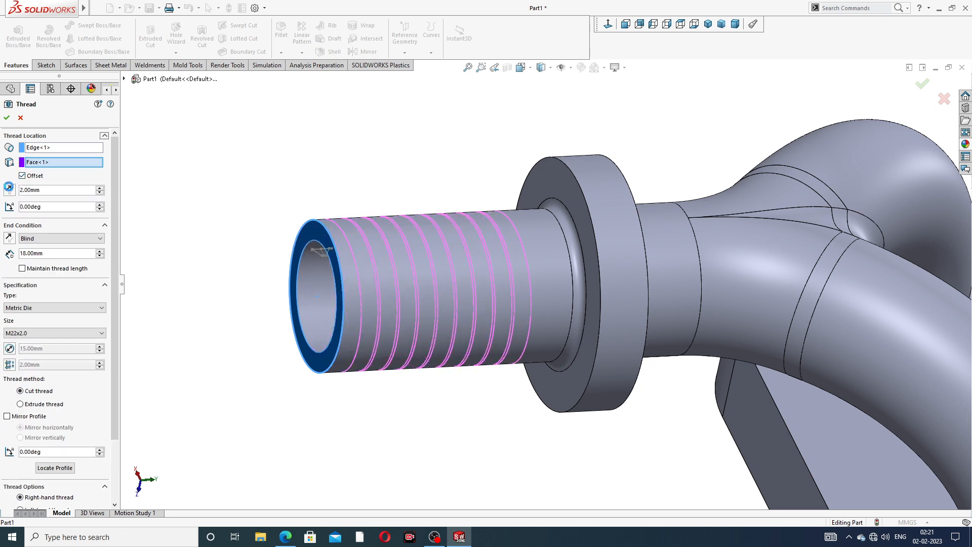
{"action": "middle_click_drag", "start_coordinate": [324, 257], "coordinate": [313, 264]}
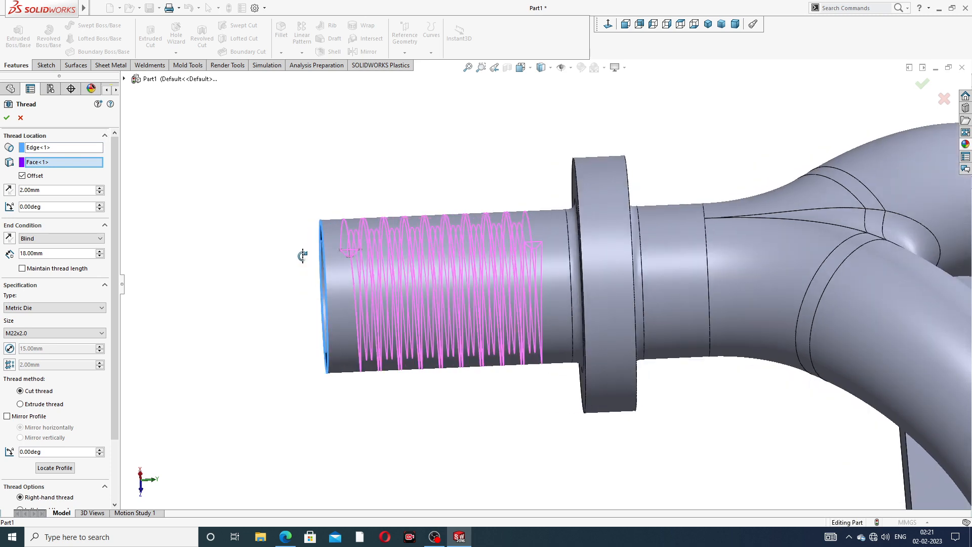
{"action": "left_click", "coordinate": [9, 190]}
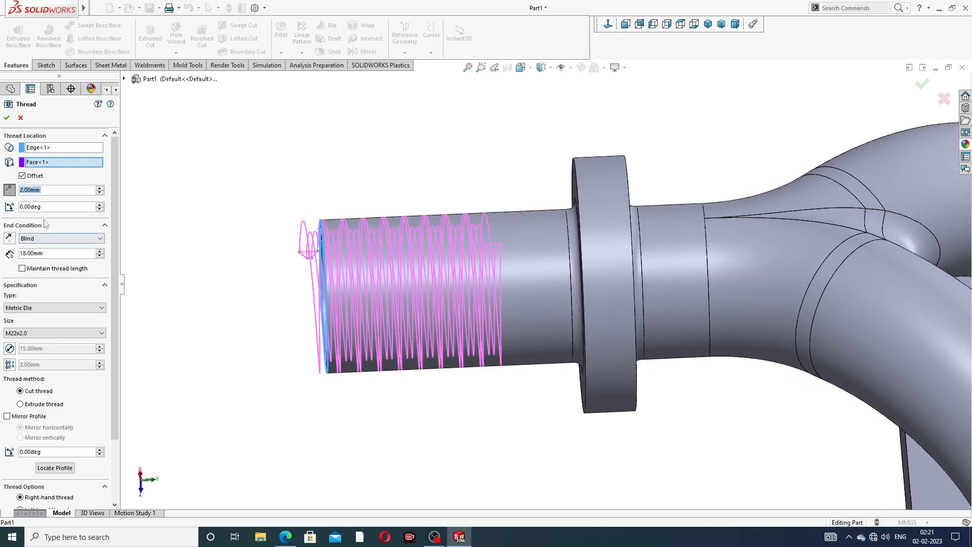
Set the thread depth to 22 mm after trying 20 and 24, and confirm Thread1
{"action": "left_click", "coordinate": [32, 253]}
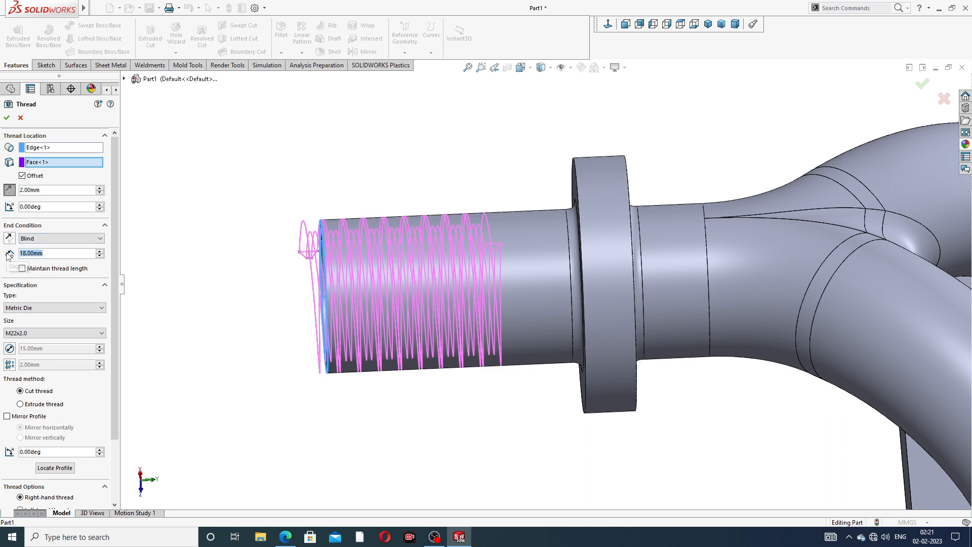
{"action": "type", "text": "20"}
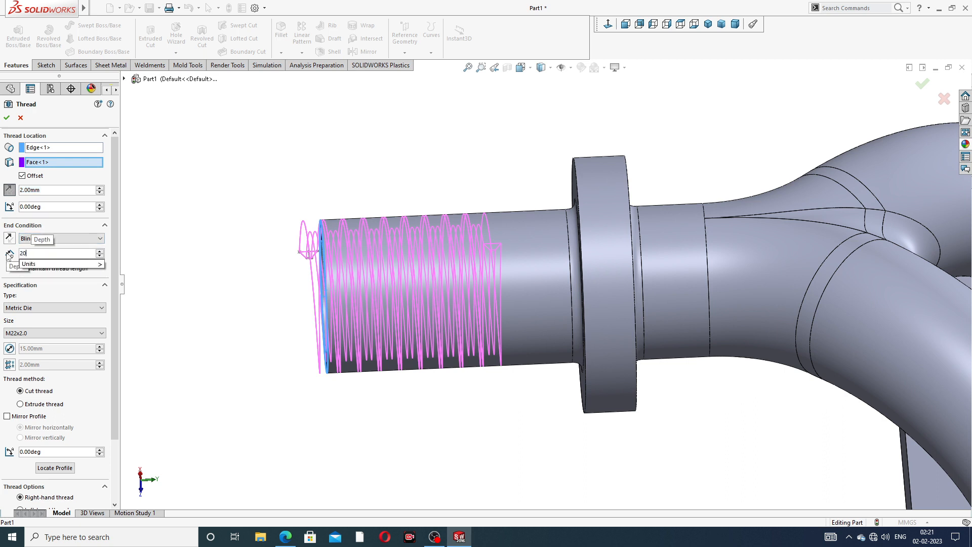
{"action": "key", "text": "Return"}
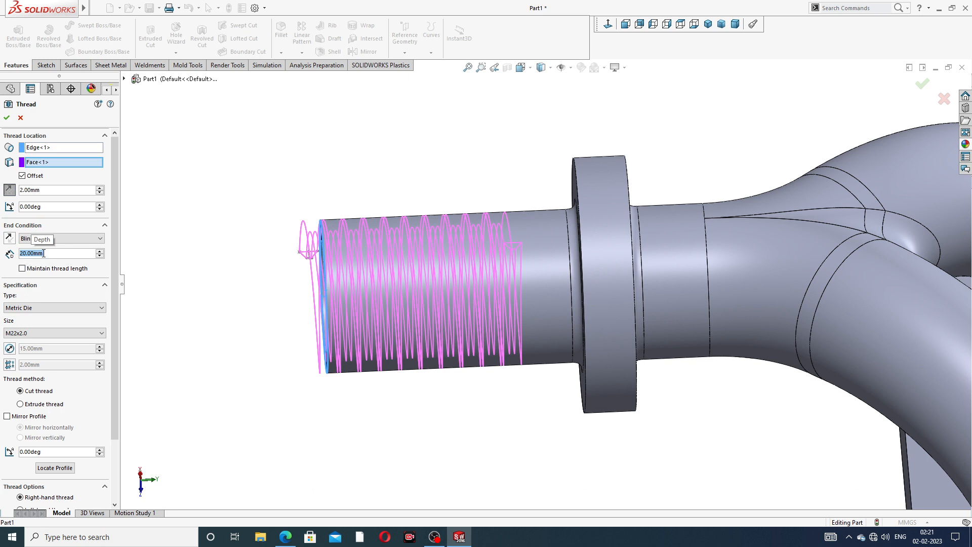
{"action": "type", "text": "24"}
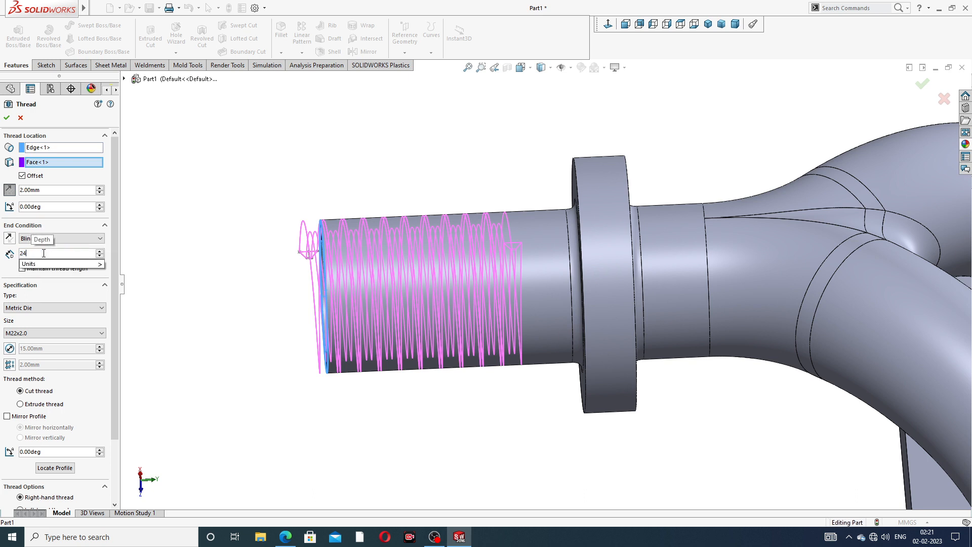
{"action": "key", "text": "Return"}
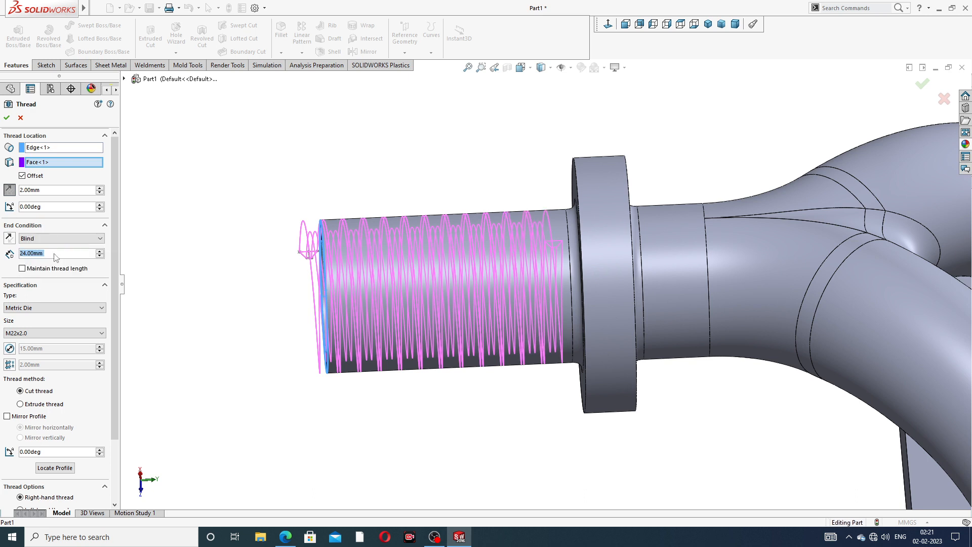
{"action": "type", "text": "22"}
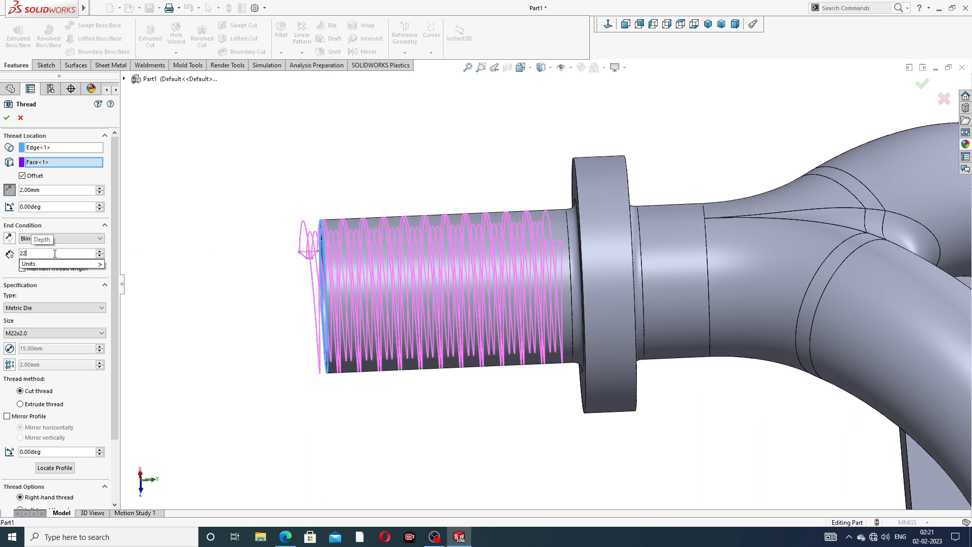
{"action": "key", "text": "Return"}
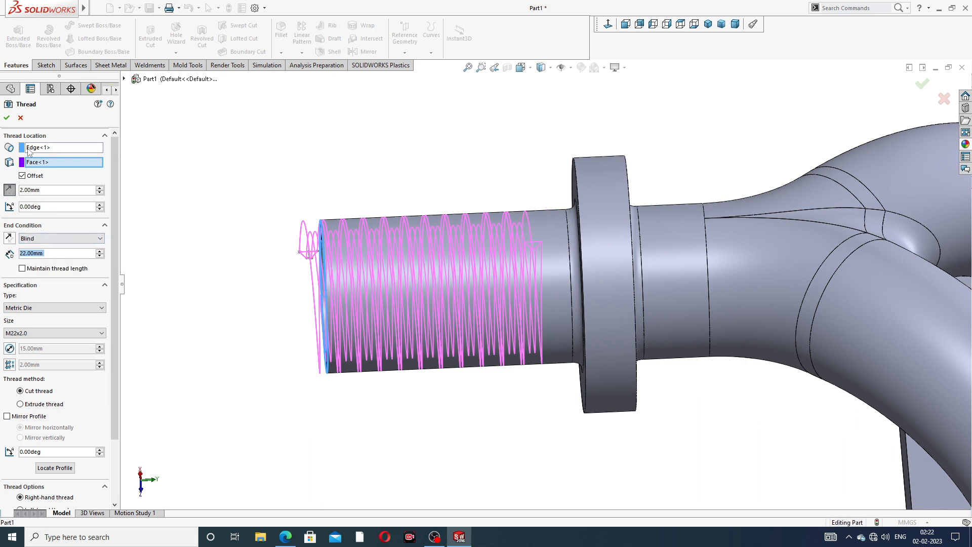
{"action": "left_click", "coordinate": [7, 117]}
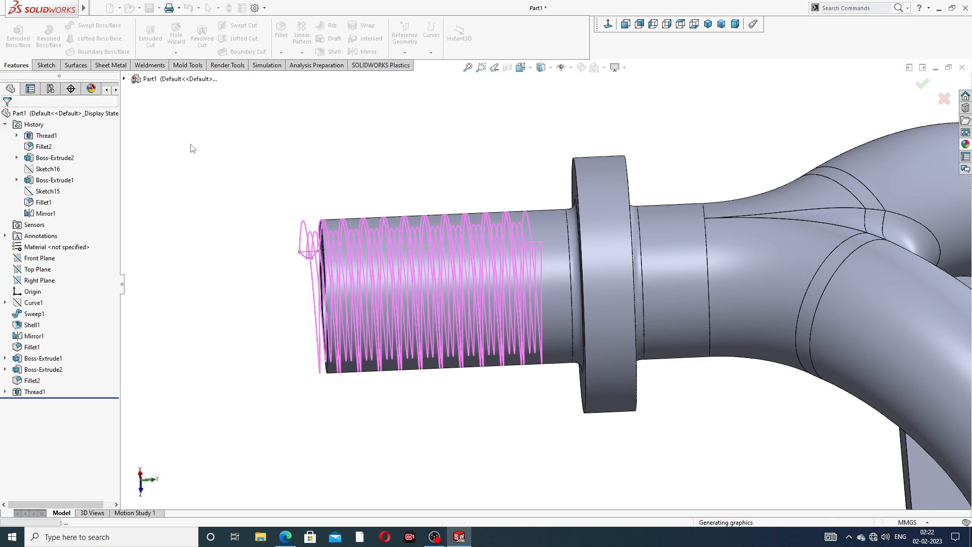
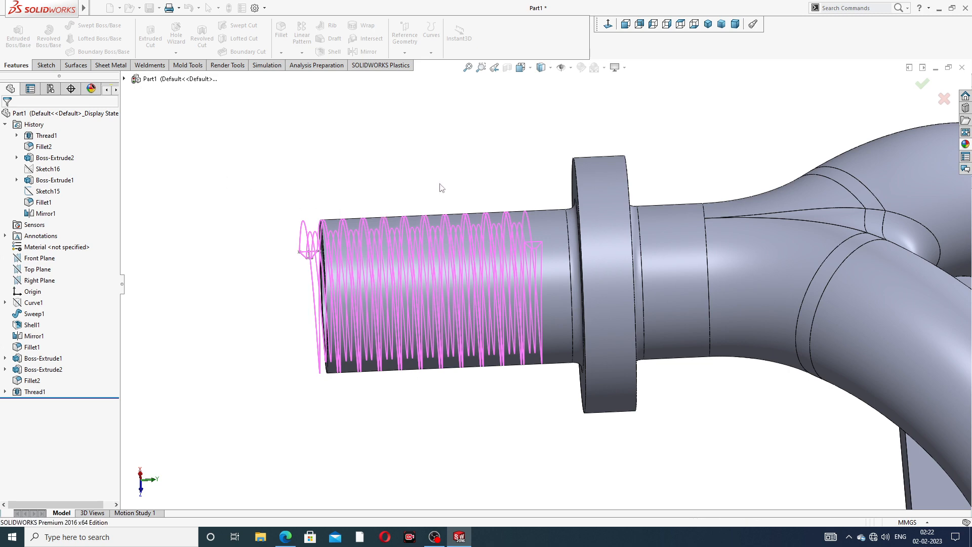
Give the Thread1 feature a dark grey appearance (RGB 64, 64, 64) through Edit Appearance
{"action": "scroll", "coordinate": [440, 184], "scroll_direction": "up", "scroll_amount": 1}
{"action": "scroll", "coordinate": [455, 245], "scroll_direction": "down", "scroll_amount": 2}
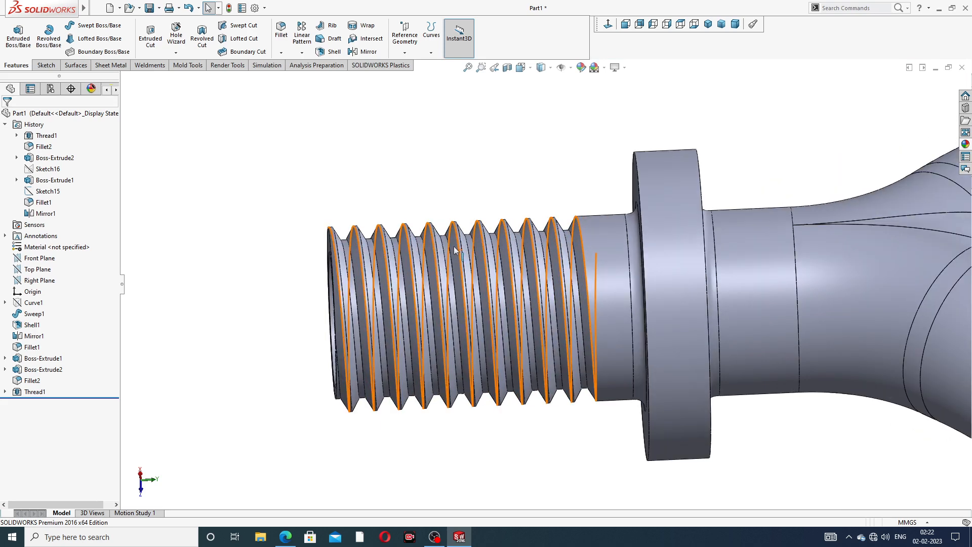
{"action": "scroll", "coordinate": [499, 239], "scroll_direction": "up", "scroll_amount": 3}
{"action": "scroll", "coordinate": [501, 244], "scroll_direction": "up", "scroll_amount": 2}
{"action": "middle_click_drag", "start_coordinate": [508, 248], "coordinate": [524, 233]}
{"action": "scroll", "coordinate": [562, 222], "scroll_direction": "down", "scroll_amount": 3}
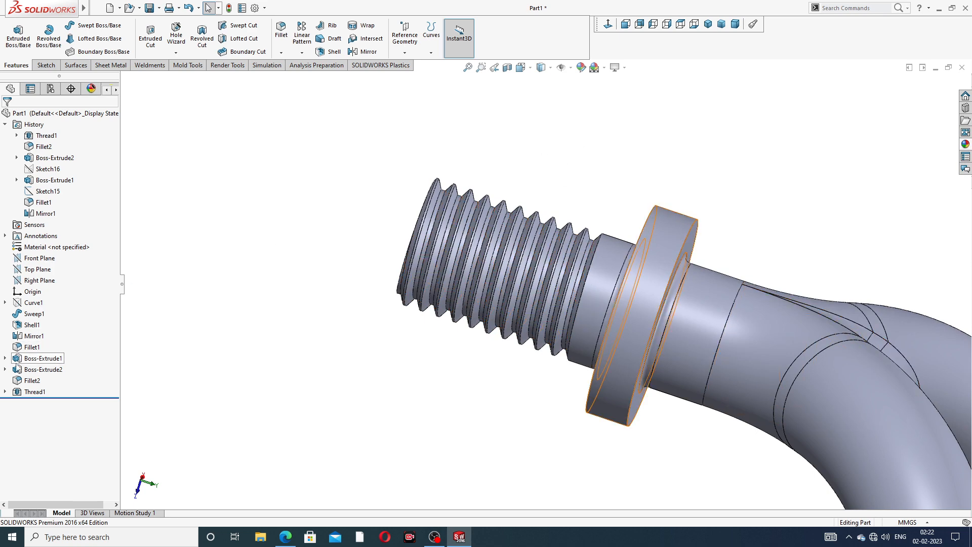
{"action": "left_click", "coordinate": [34, 391]}
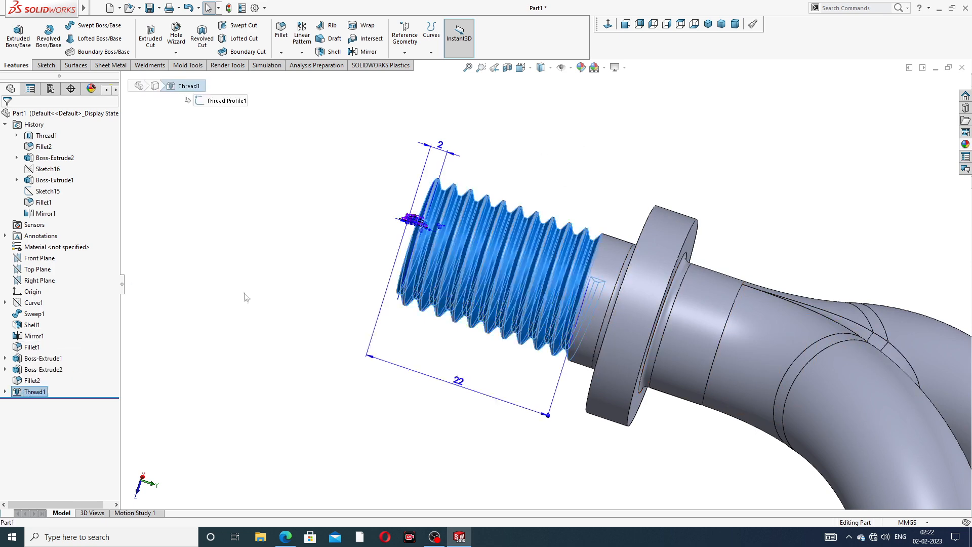
{"action": "left_click", "coordinate": [581, 67]}
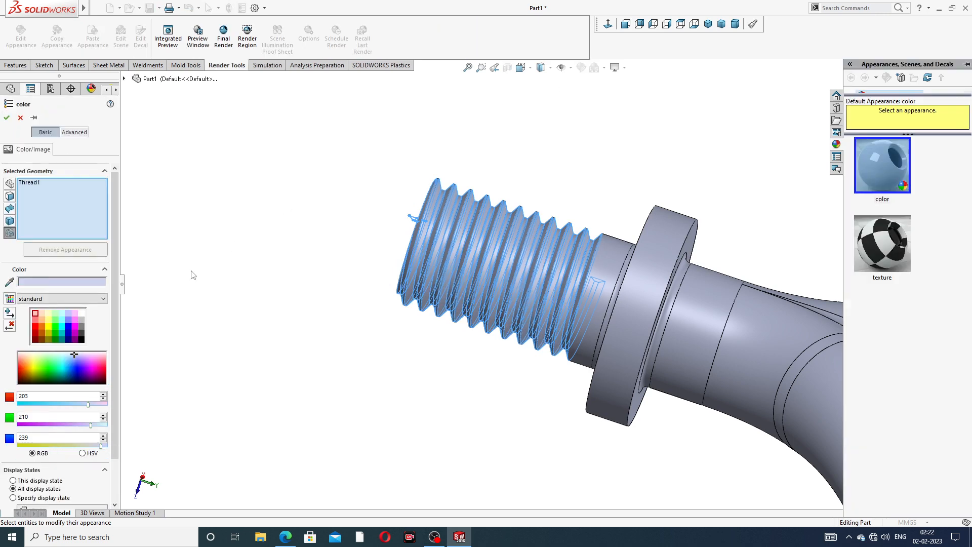
{"action": "left_click", "coordinate": [81, 333]}
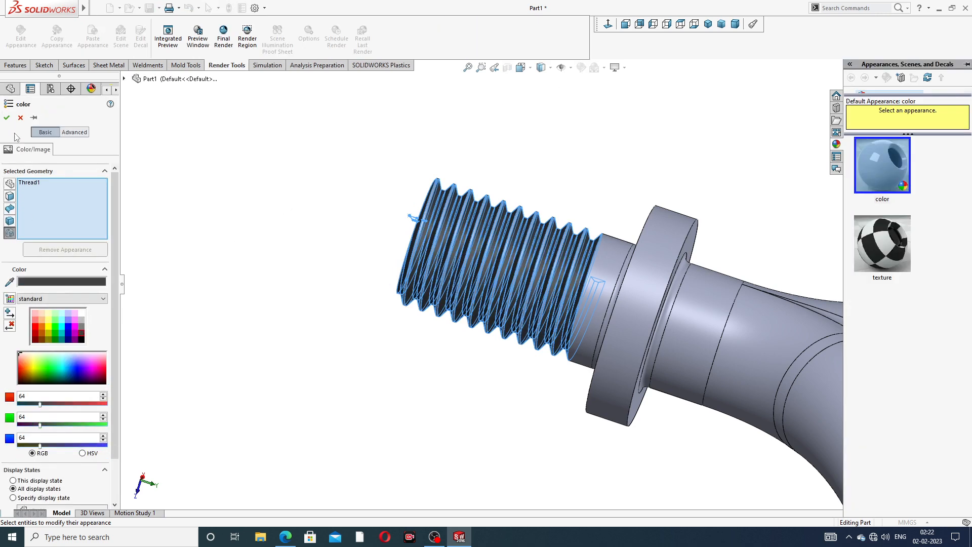
{"action": "left_click", "coordinate": [7, 118]}
{"action": "scroll", "coordinate": [559, 186], "scroll_direction": "up", "scroll_amount": 2}
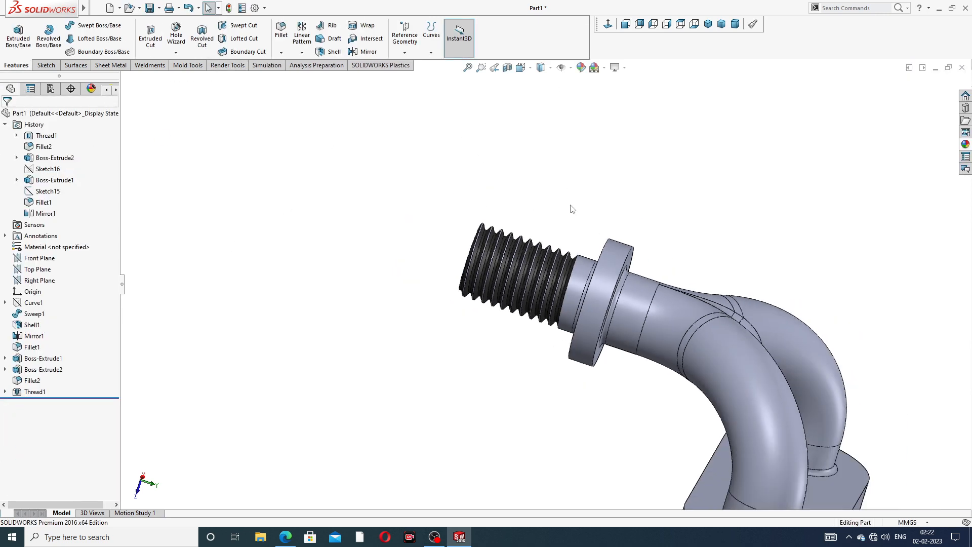
Apply polished brass from Appearances > Metal > Brass to the whole part, leaving the thread grey
{"action": "middle_click_drag", "start_coordinate": [572, 209], "coordinate": [688, 265]}
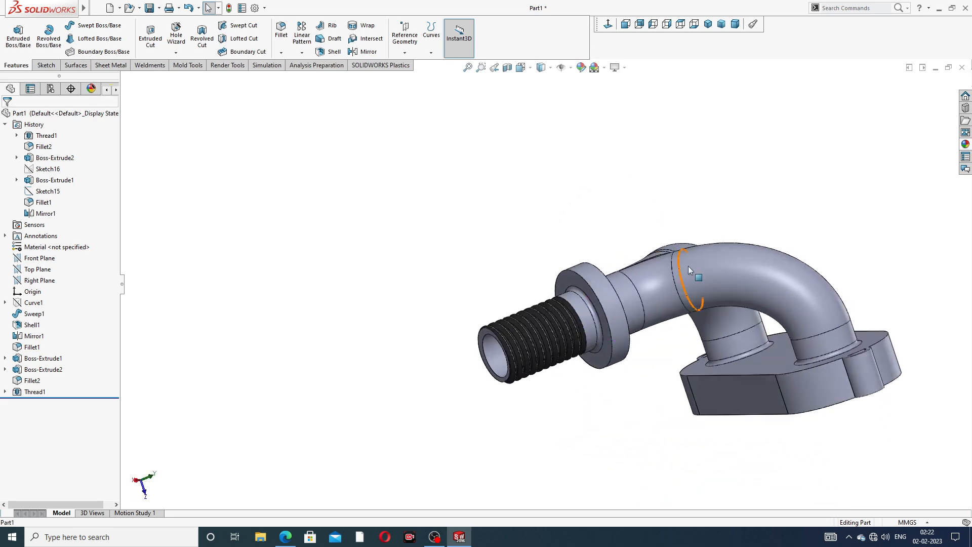
{"action": "scroll", "coordinate": [735, 307], "scroll_direction": "down", "scroll_amount": 1}
{"action": "middle_click_drag", "start_coordinate": [835, 270], "coordinate": [904, 221]}
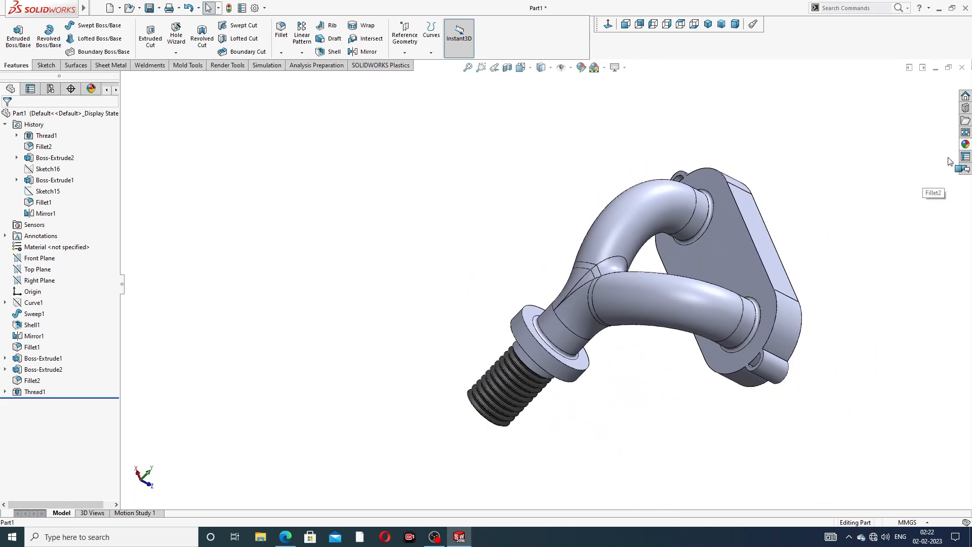
{"action": "left_click", "coordinate": [963, 147]}
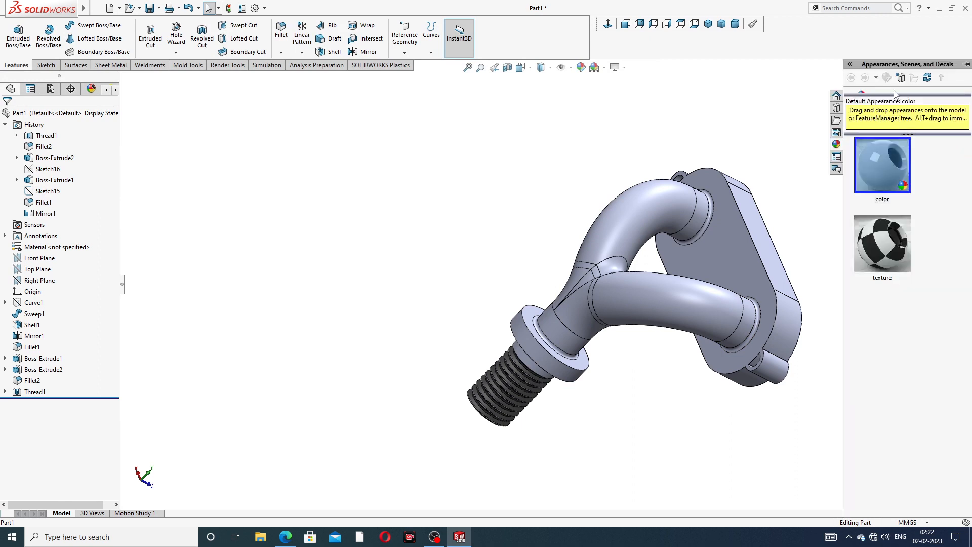
{"action": "left_click_drag", "start_coordinate": [901, 126], "coordinate": [909, 251]}
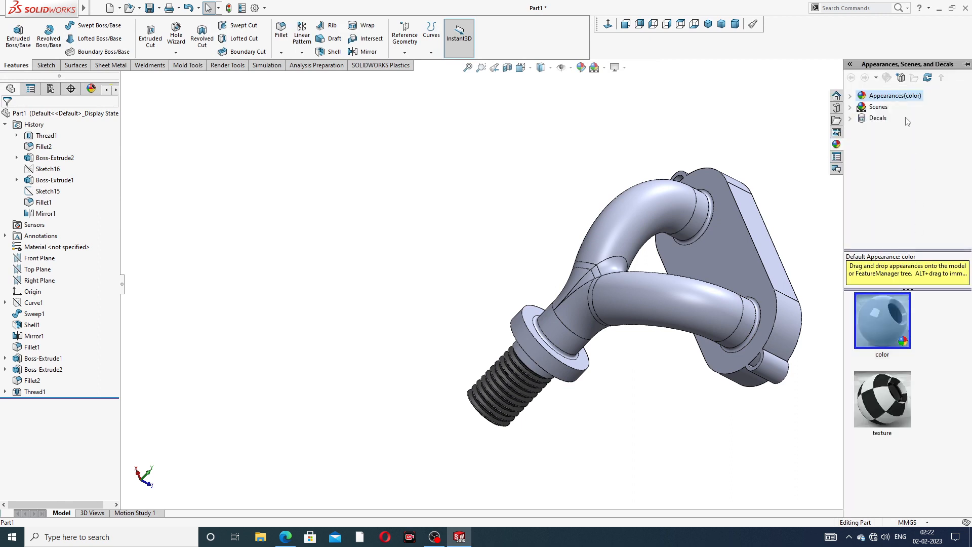
{"action": "double_click", "coordinate": [899, 95]}
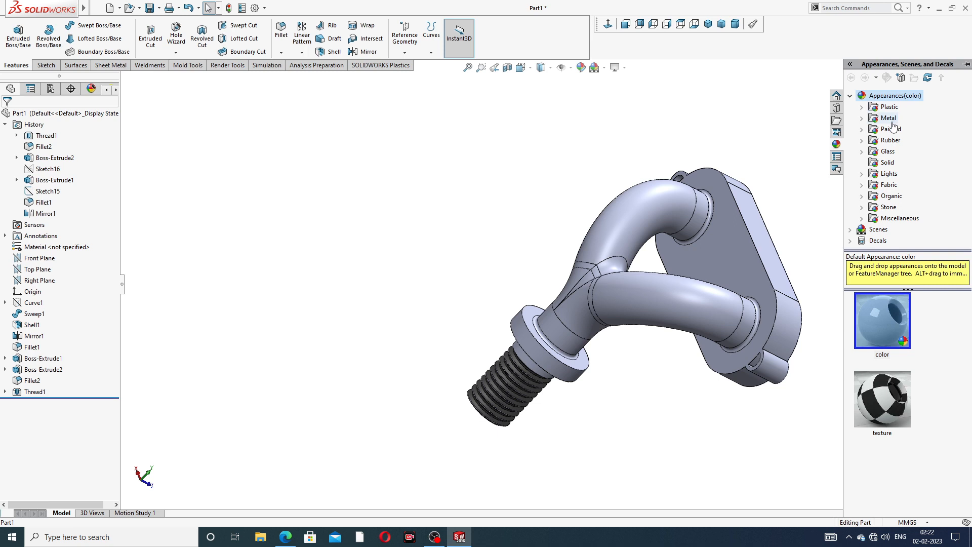
{"action": "double_click", "coordinate": [890, 120]}
{"action": "left_click", "coordinate": [901, 140]}
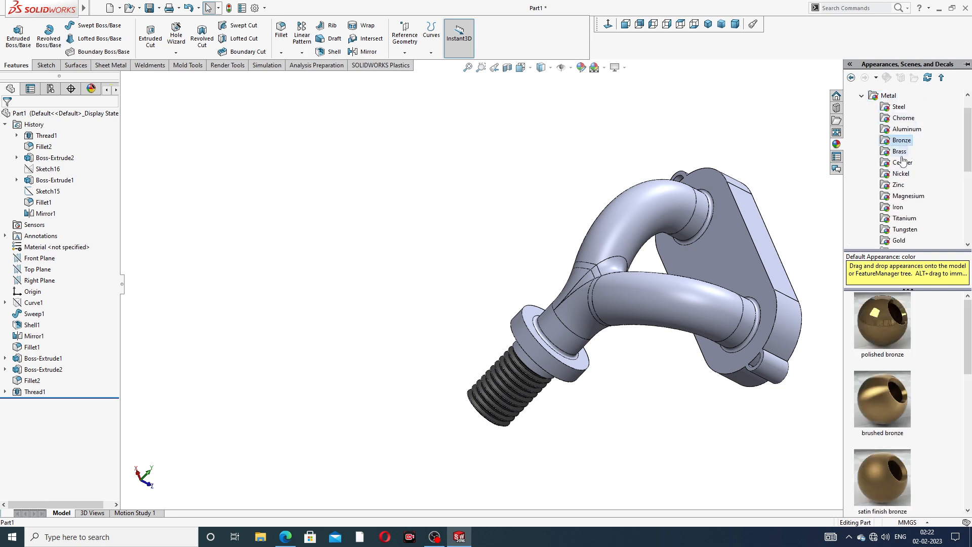
{"action": "left_click", "coordinate": [900, 152]}
{"action": "double_click", "coordinate": [888, 316]}
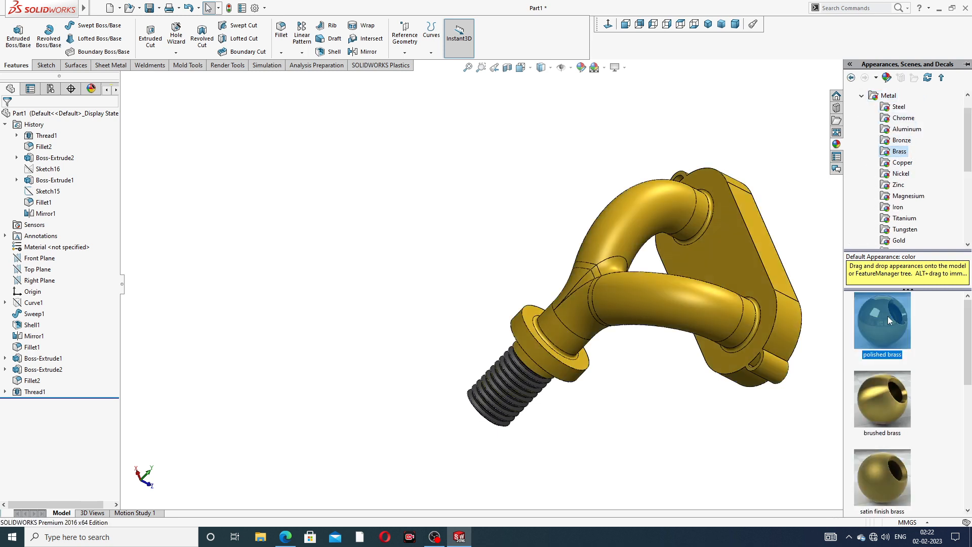
{"action": "left_click", "coordinate": [796, 377]}
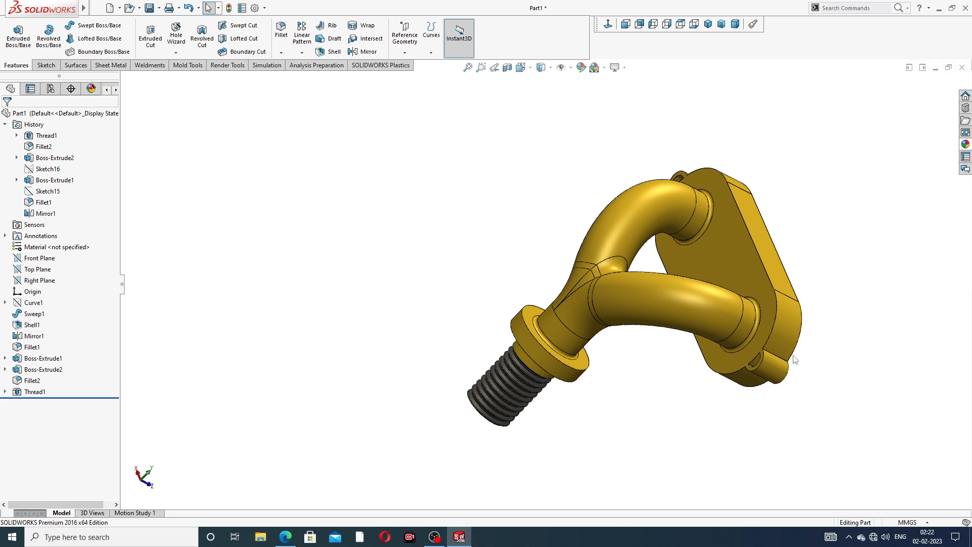
{"action": "scroll", "coordinate": [790, 344], "scroll_direction": "up", "scroll_amount": 2}
Switch the model display to Cartoon style and accept the warning
{"action": "left_click", "coordinate": [626, 71]}
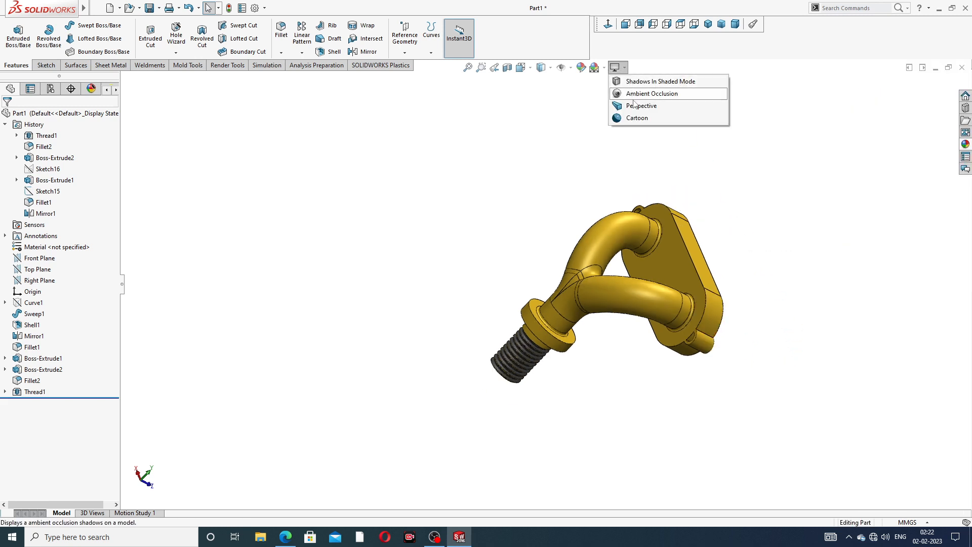
{"action": "left_click", "coordinate": [636, 120]}
{"action": "left_click", "coordinate": [535, 279]}
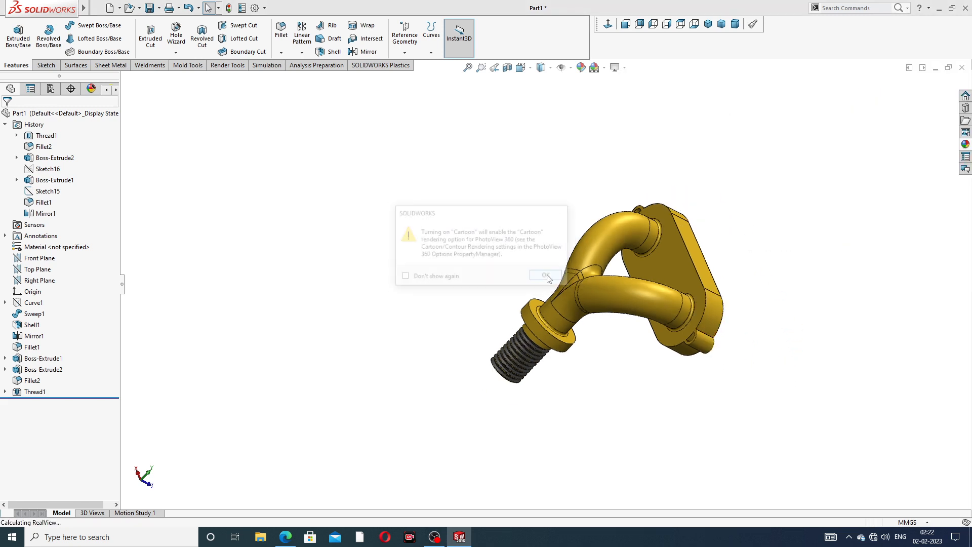
Orbit and zoom around the cartoon-shaded fitting, via isometric, to inspect the bend from the side
{"action": "mouse_move", "coordinate": [642, 266]}
{"action": "middle_mouse_down"}
{"action": "mouse_move", "coordinate": [766, 273]}
{"action": "mouse_move", "coordinate": [674, 302]}
{"action": "mouse_move", "coordinate": [688, 288]}
{"action": "mouse_move", "coordinate": [677, 278]}
{"action": "mouse_move", "coordinate": [644, 311]}
{"action": "middle_mouse_up"}
{"action": "scroll", "coordinate": [639, 289], "scroll_direction": "down", "scroll_amount": 2}
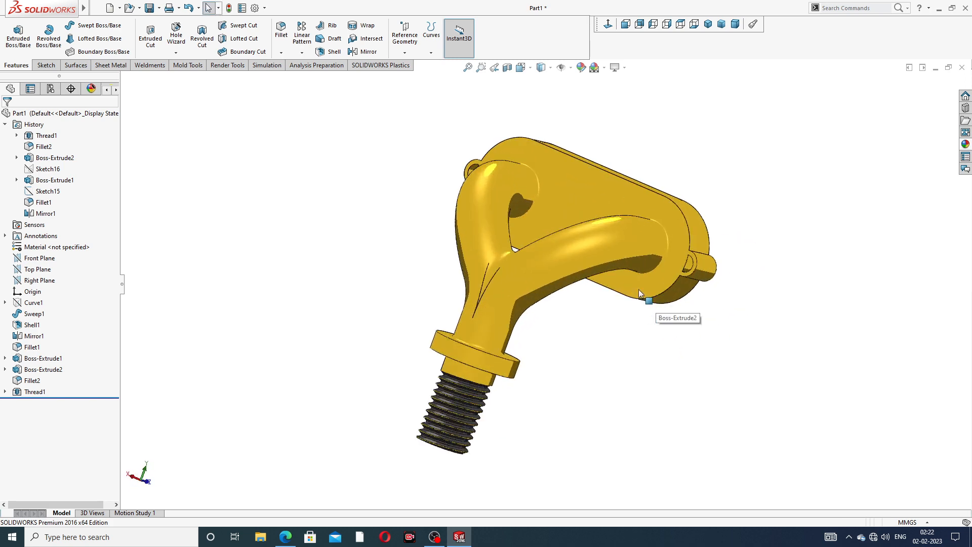
{"action": "mouse_move", "coordinate": [599, 250]}
{"action": "middle_mouse_down"}
{"action": "mouse_move", "coordinate": [543, 248]}
{"action": "mouse_move", "coordinate": [633, 289]}
{"action": "mouse_move", "coordinate": [493, 185]}
{"action": "mouse_move", "coordinate": [560, 287]}
{"action": "mouse_move", "coordinate": [619, 217]}
{"action": "mouse_move", "coordinate": [759, 213]}
{"action": "mouse_move", "coordinate": [705, 240]}
{"action": "mouse_move", "coordinate": [713, 238]}
{"action": "mouse_move", "coordinate": [706, 231]}
{"action": "mouse_move", "coordinate": [679, 239]}
{"action": "mouse_move", "coordinate": [673, 205]}
{"action": "mouse_move", "coordinate": [705, 219]}
{"action": "mouse_move", "coordinate": [642, 278]}
{"action": "mouse_move", "coordinate": [633, 243]}
{"action": "middle_mouse_up"}
{"action": "scroll", "coordinate": [561, 286], "scroll_direction": "down", "scroll_amount": 2}
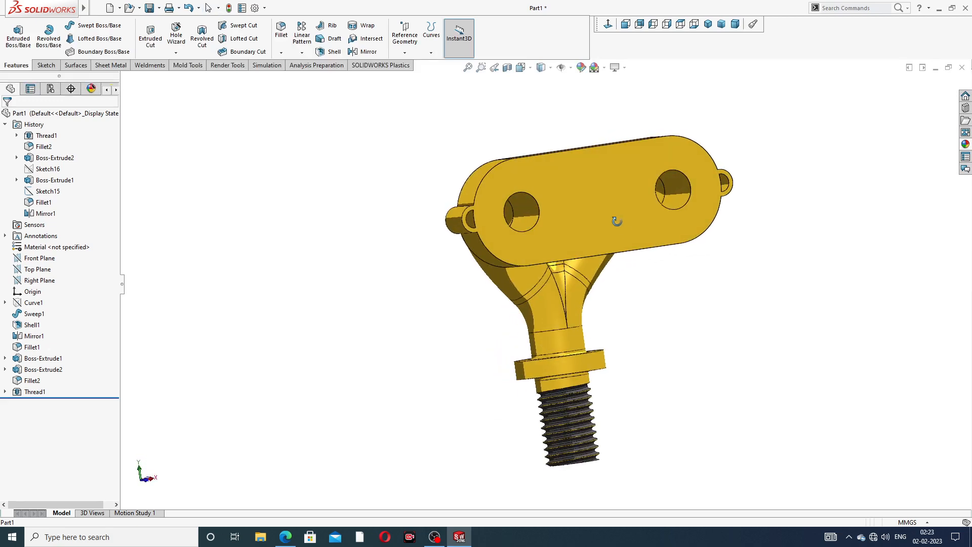
{"action": "left_click", "coordinate": [708, 24]}
{"action": "middle_click_drag", "start_coordinate": [561, 281], "coordinate": [632, 256]}
{"action": "scroll", "coordinate": [632, 256], "scroll_direction": "down", "scroll_amount": 2}
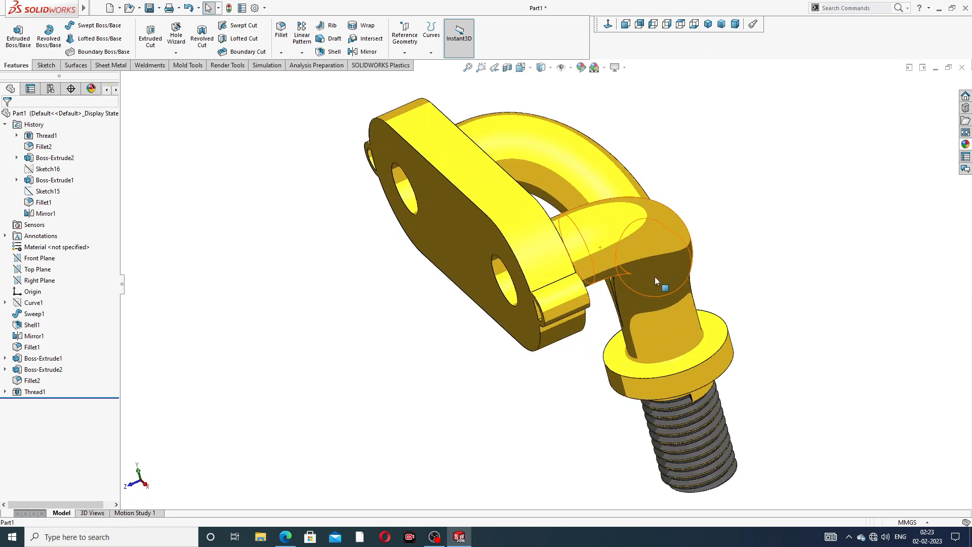
{"action": "middle_click_drag", "start_coordinate": [765, 258], "coordinate": [733, 260]}
{"action": "scroll", "coordinate": [724, 278], "scroll_direction": "down", "scroll_amount": 2}
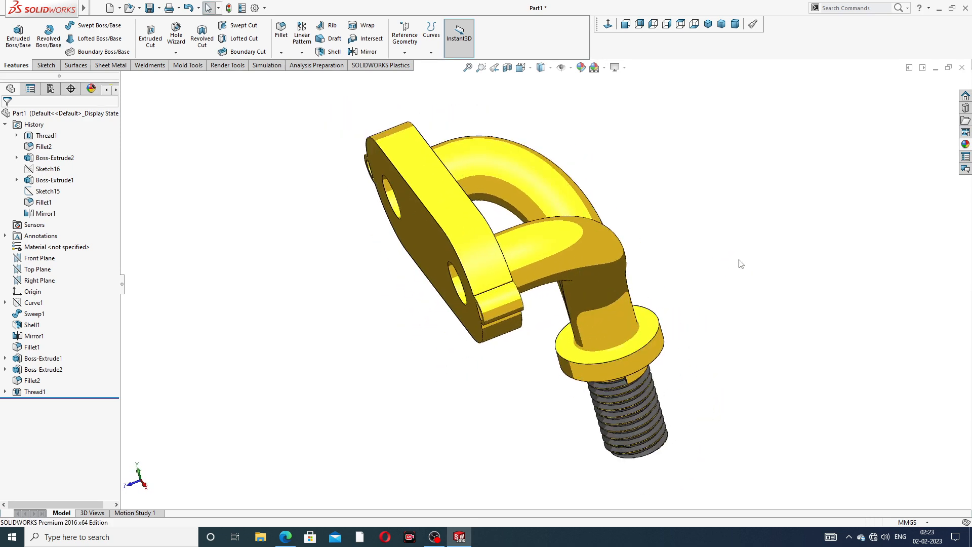
Try polished and brushed nickel on the fitting, ending back on polished nickel
{"action": "left_click", "coordinate": [965, 145]}
{"action": "left_click", "coordinate": [903, 174]}
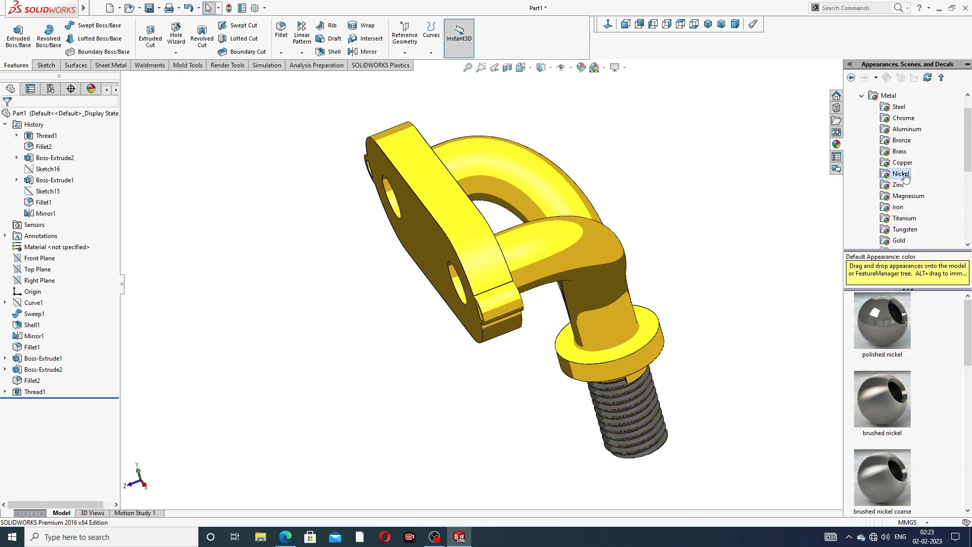
{"action": "double_click", "coordinate": [878, 311]}
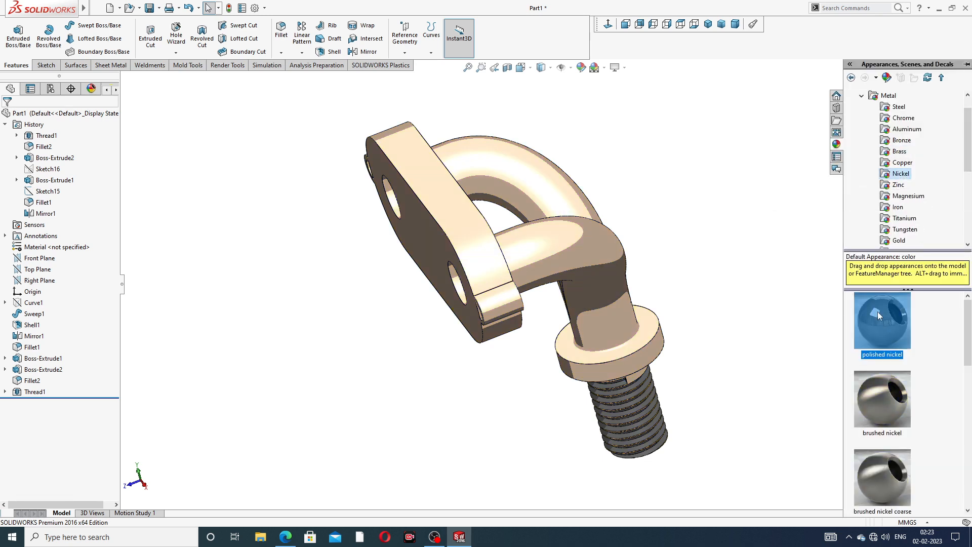
{"action": "middle_click_drag", "start_coordinate": [657, 321], "coordinate": [639, 363]}
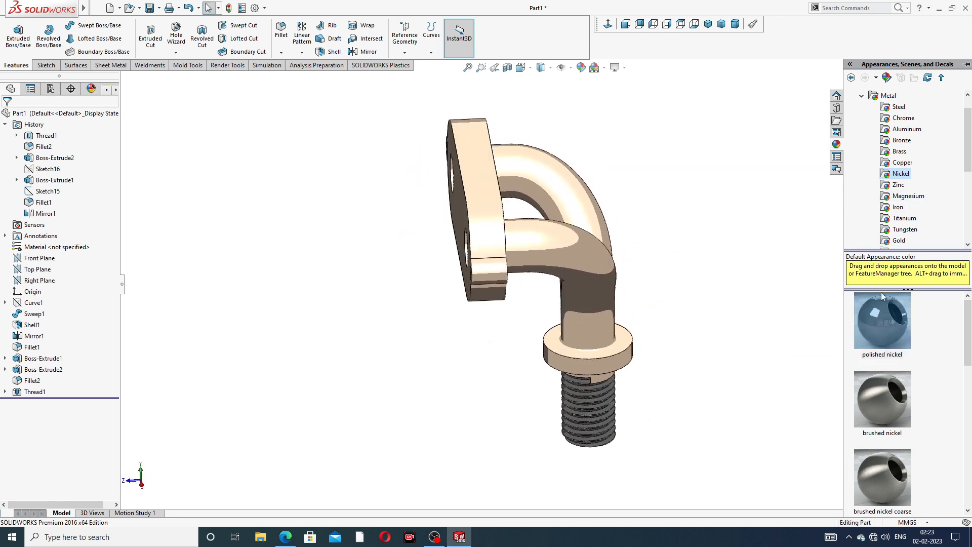
{"action": "double_click", "coordinate": [878, 388]}
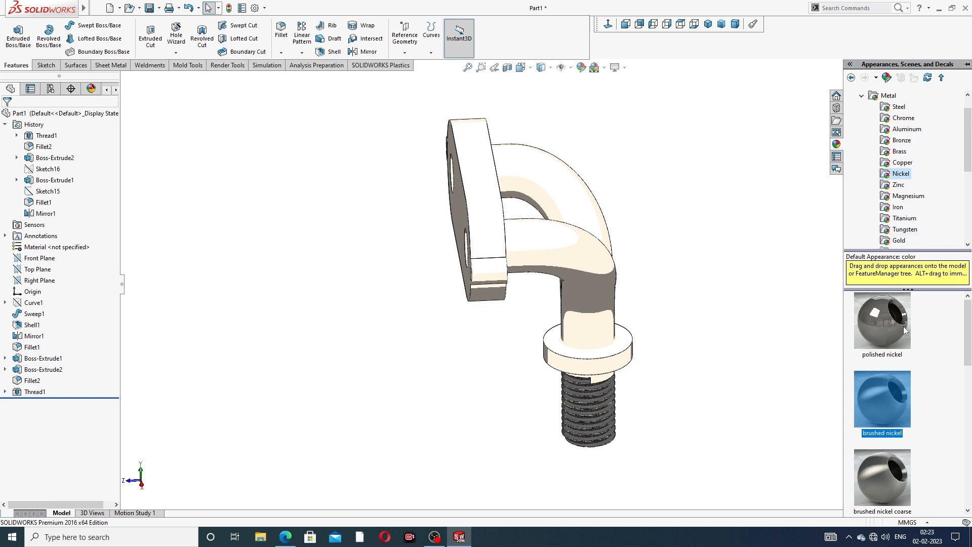
{"action": "double_click", "coordinate": [894, 301]}
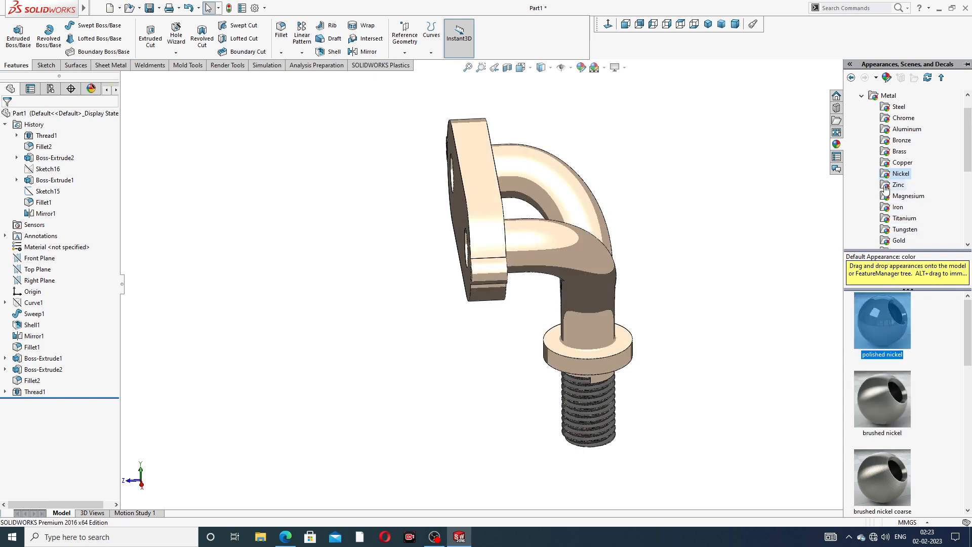
Browse the copper and bronze finishes, then apply polished aluminum and preview brushed aluminum
{"action": "left_click", "coordinate": [900, 163]}
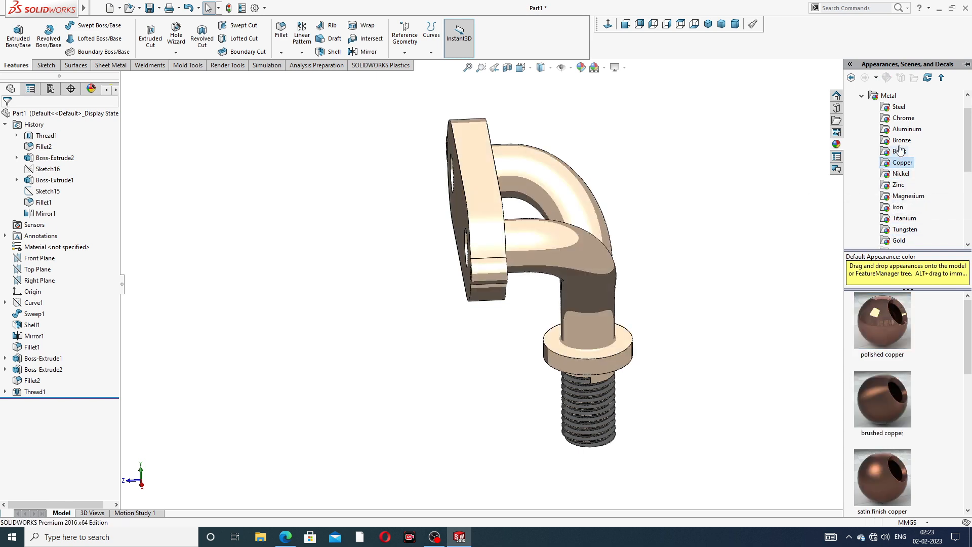
{"action": "left_click", "coordinate": [901, 142]}
{"action": "left_click", "coordinate": [901, 131]}
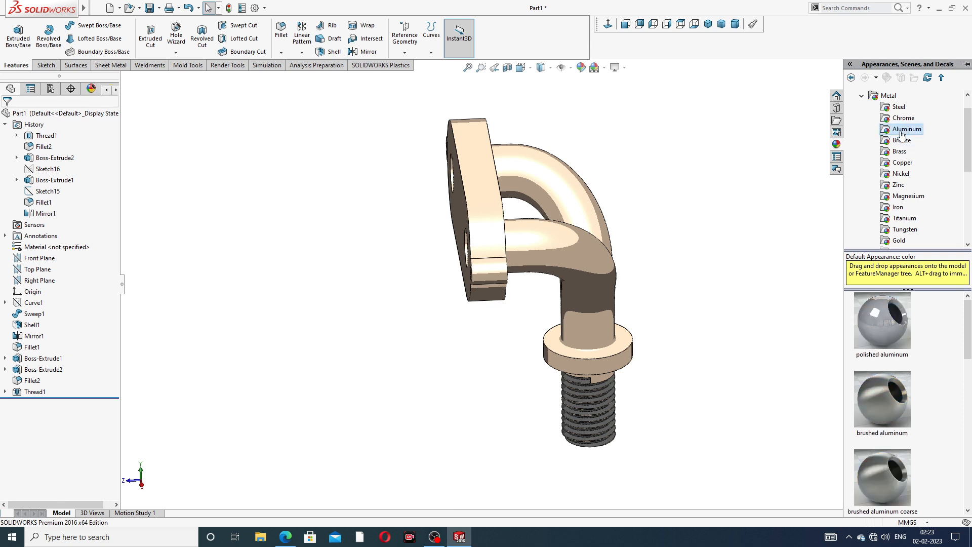
{"action": "double_click", "coordinate": [889, 317]}
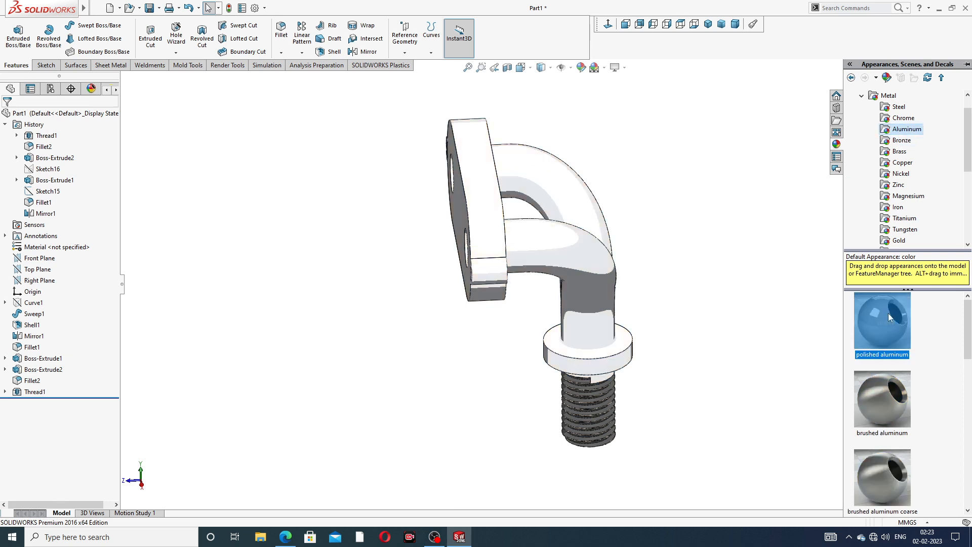
{"action": "left_click", "coordinate": [887, 407]}
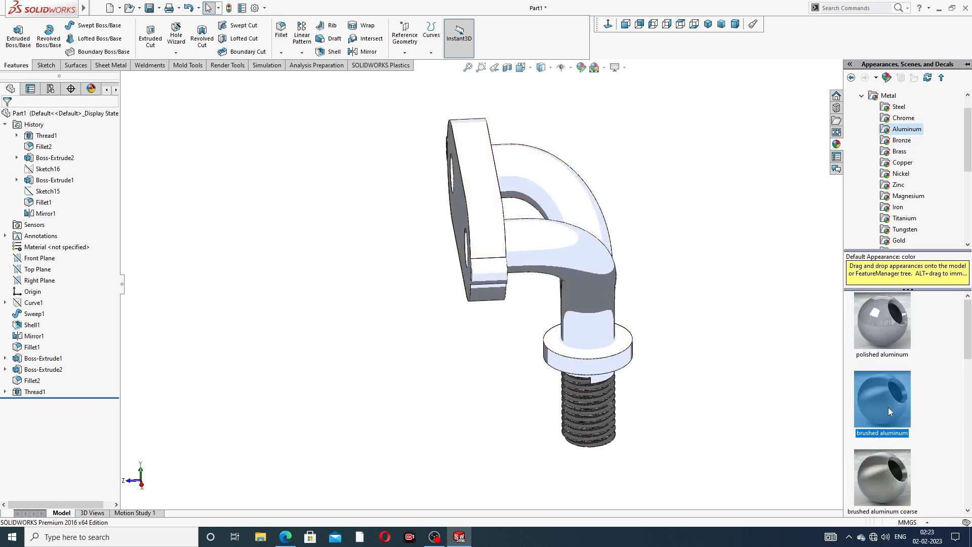
Look through bronze, copper and chrome, then reapply the polished brass finish to the fitting
{"action": "left_click", "coordinate": [908, 142]}
{"action": "left_click", "coordinate": [902, 162]}
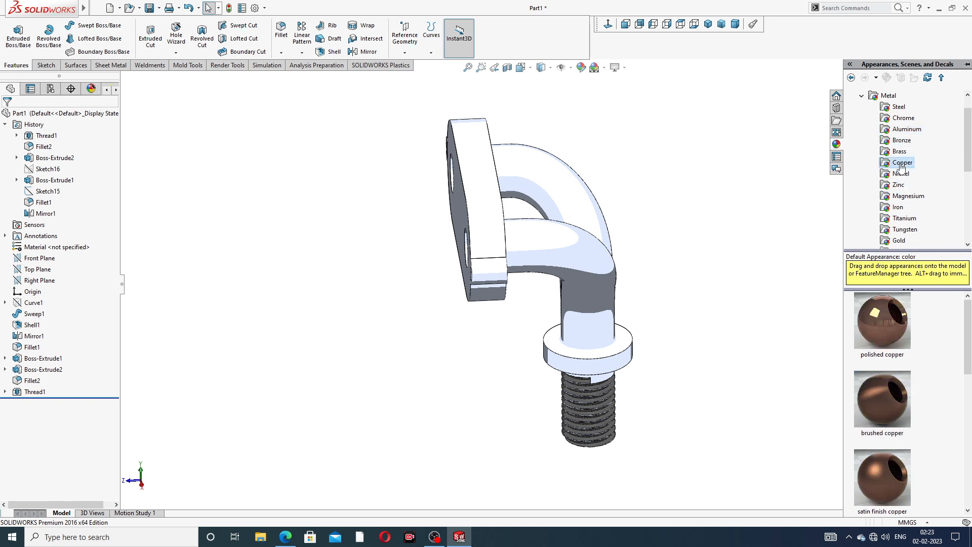
{"action": "left_click", "coordinate": [902, 140]}
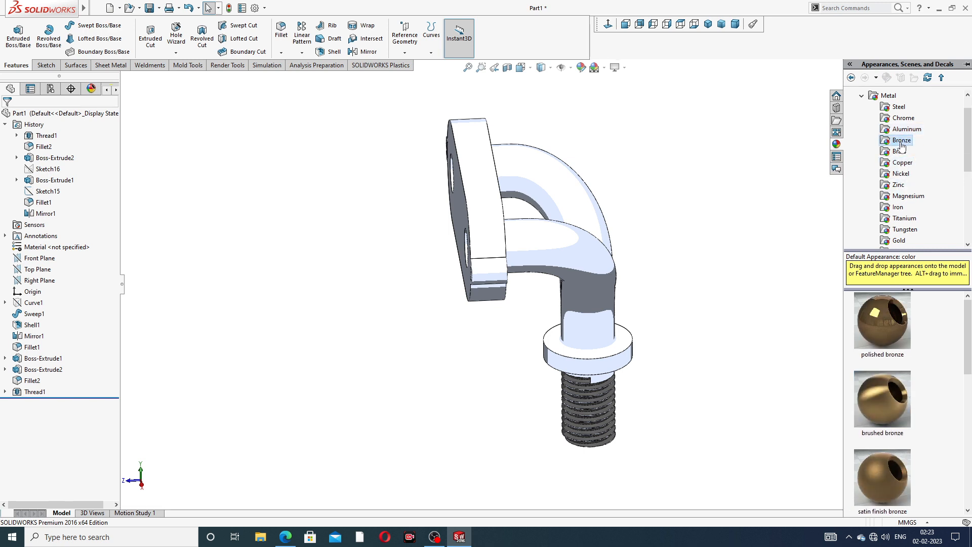
{"action": "left_click", "coordinate": [902, 118]}
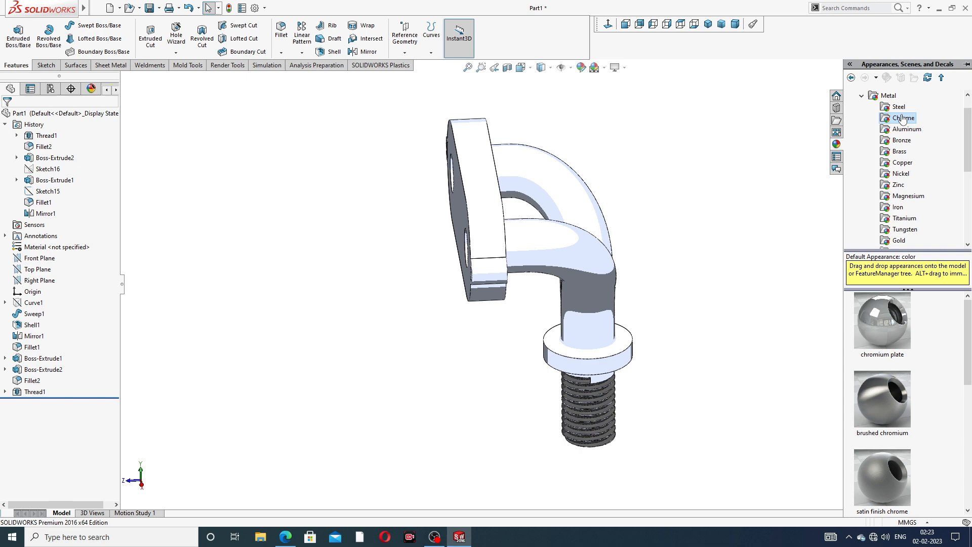
{"action": "left_click", "coordinate": [899, 151]}
{"action": "double_click", "coordinate": [881, 320]}
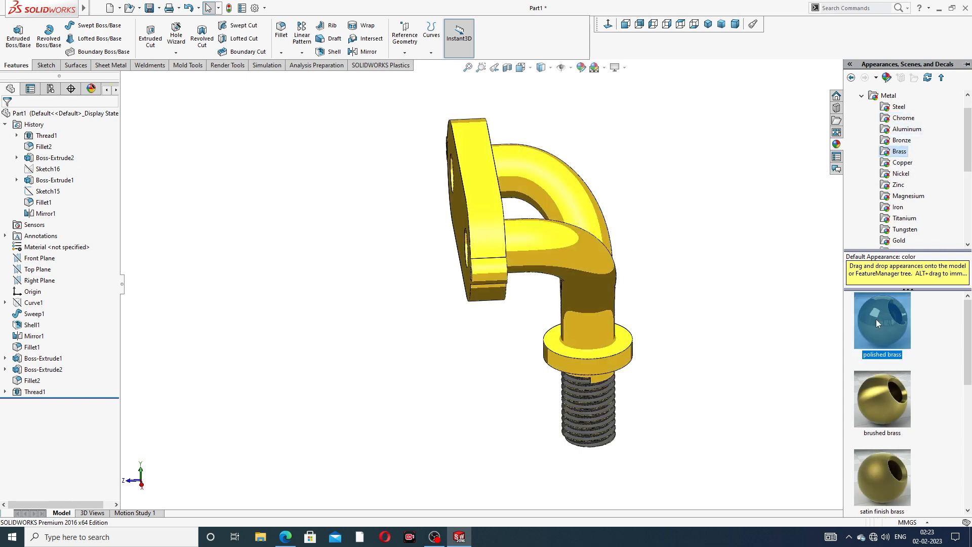
Orbit the brass fitting through several angles and isometric, ending front-on with the thread pointing down
{"action": "middle_click_drag", "start_coordinate": [737, 321], "coordinate": [673, 321]}
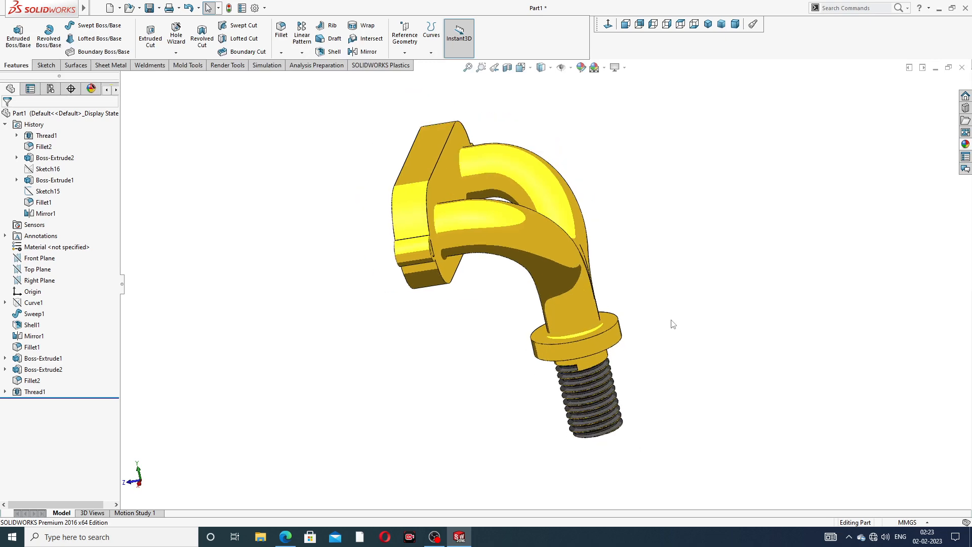
{"action": "middle_click_drag", "start_coordinate": [539, 339], "coordinate": [522, 182]}
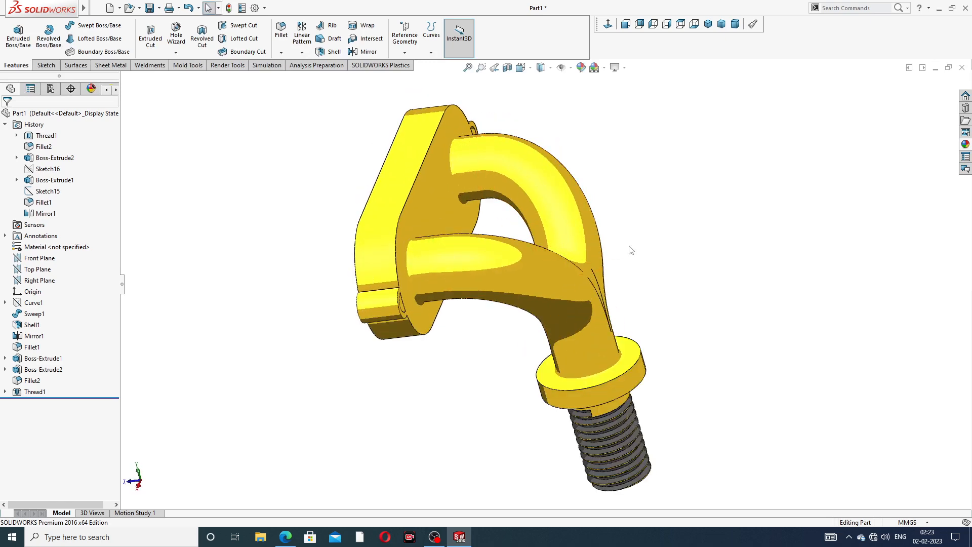
{"action": "middle_click_drag", "start_coordinate": [629, 249], "coordinate": [669, 234]}
{"action": "middle_click_drag", "start_coordinate": [679, 182], "coordinate": [663, 199]}
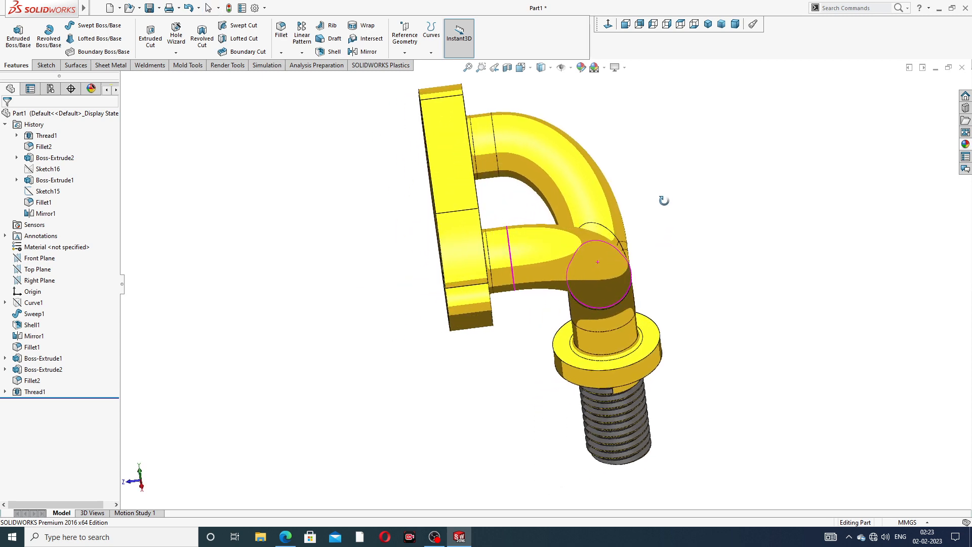
{"action": "scroll", "coordinate": [670, 196], "scroll_direction": "up", "scroll_amount": 2}
{"action": "scroll", "coordinate": [677, 201], "scroll_direction": "down", "scroll_amount": 1}
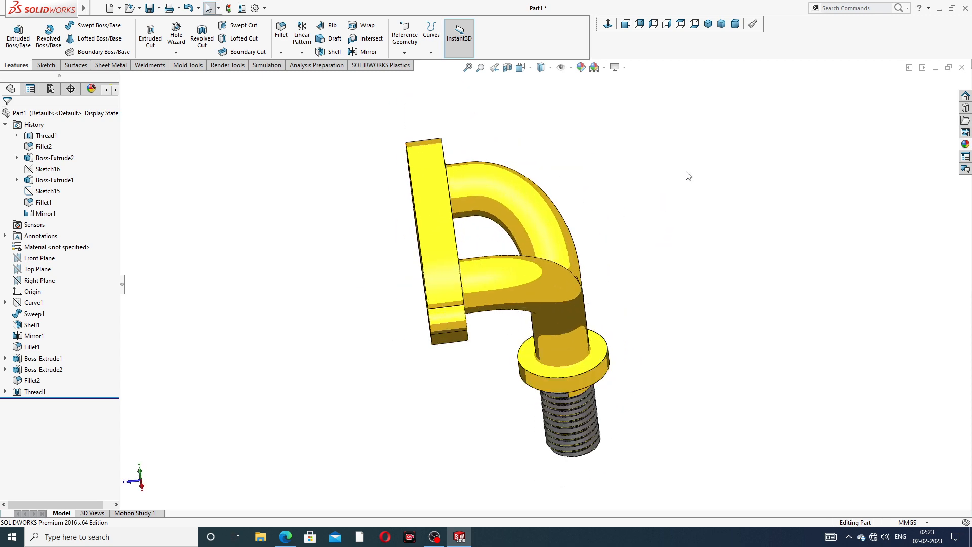
{"action": "left_click", "coordinate": [708, 24]}
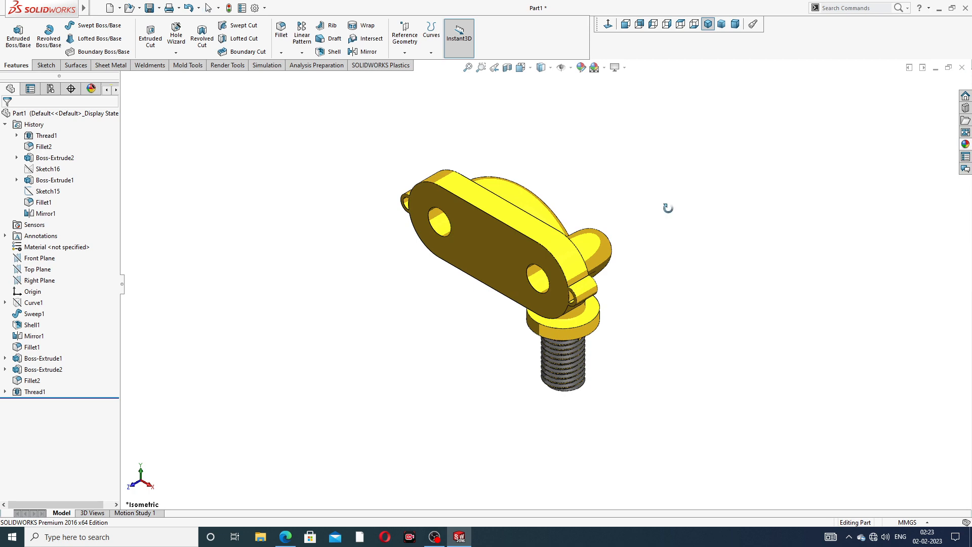
{"action": "middle_click_drag", "start_coordinate": [668, 208], "coordinate": [621, 226]}
{"action": "scroll", "coordinate": [611, 240], "scroll_direction": "down", "scroll_amount": 3}
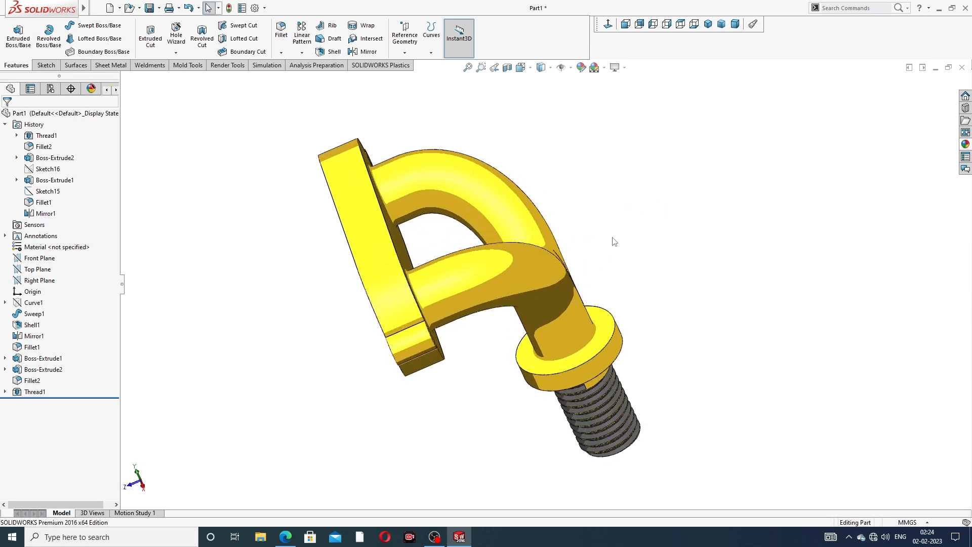
{"action": "middle_click_drag", "start_coordinate": [700, 237], "coordinate": [777, 204]}
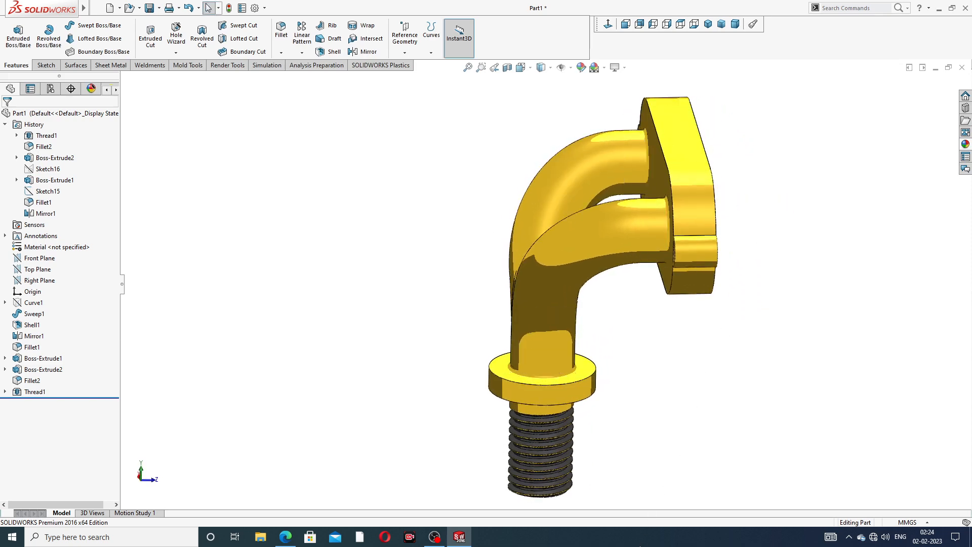